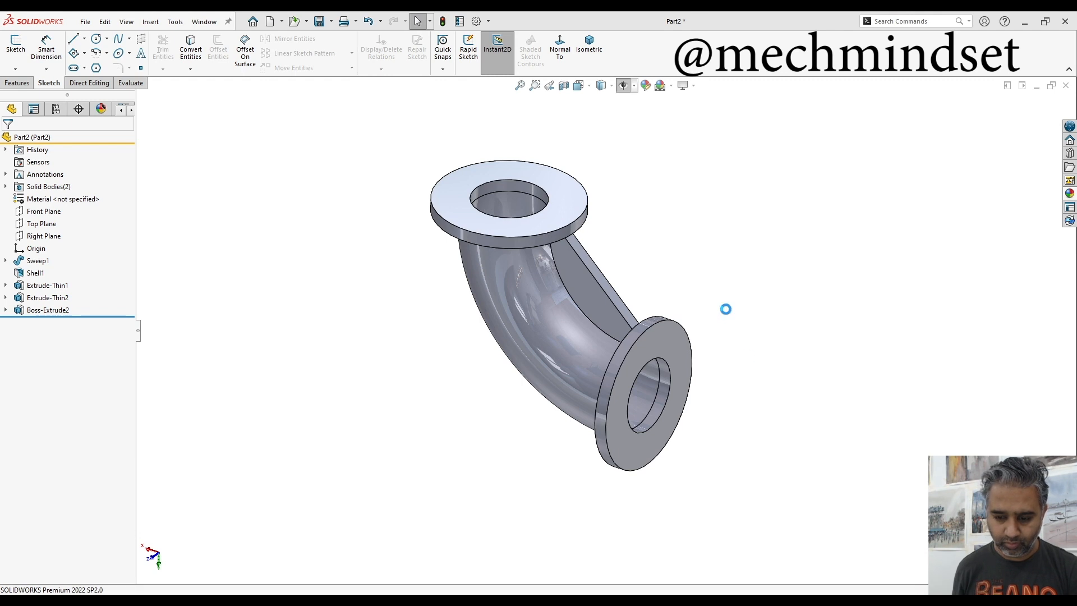
- Close the elbow part and begin a Line sketch on the Front Plane of a new part
click(1065, 85)
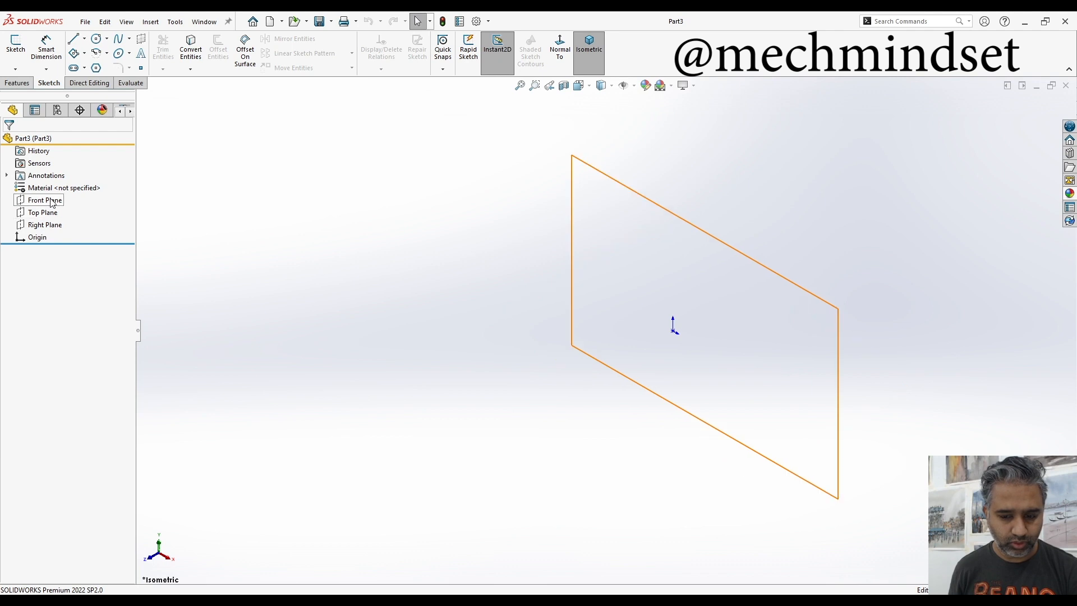
click(15, 44)
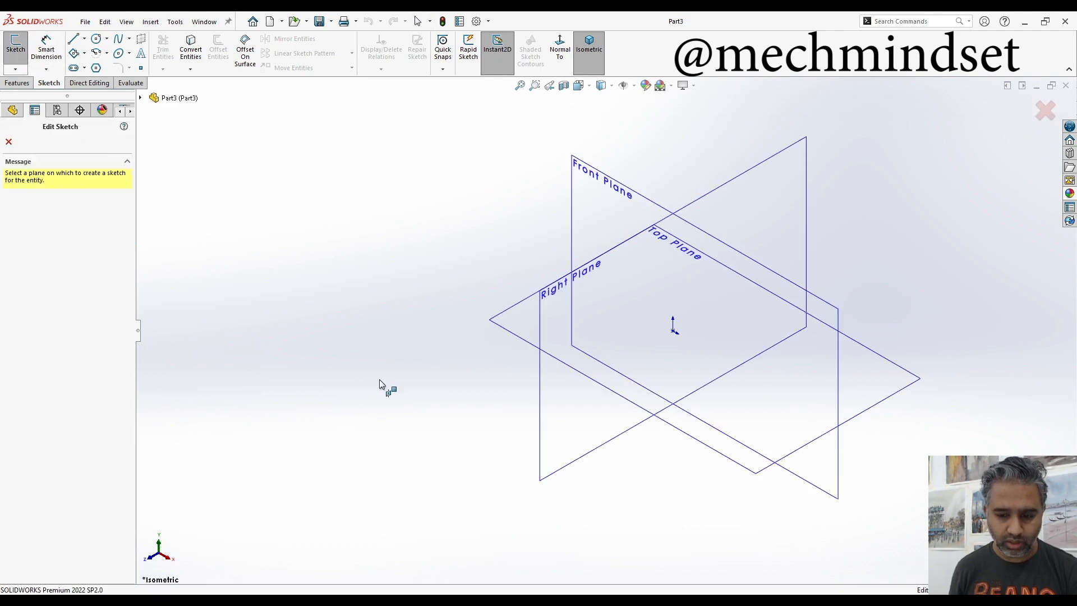
click(616, 184)
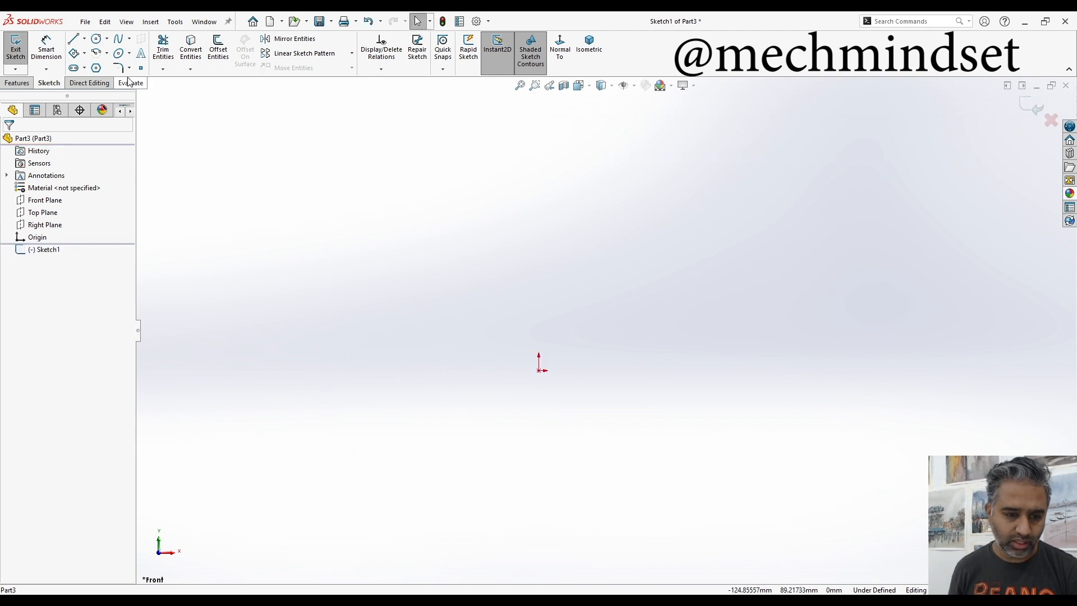
key(l)
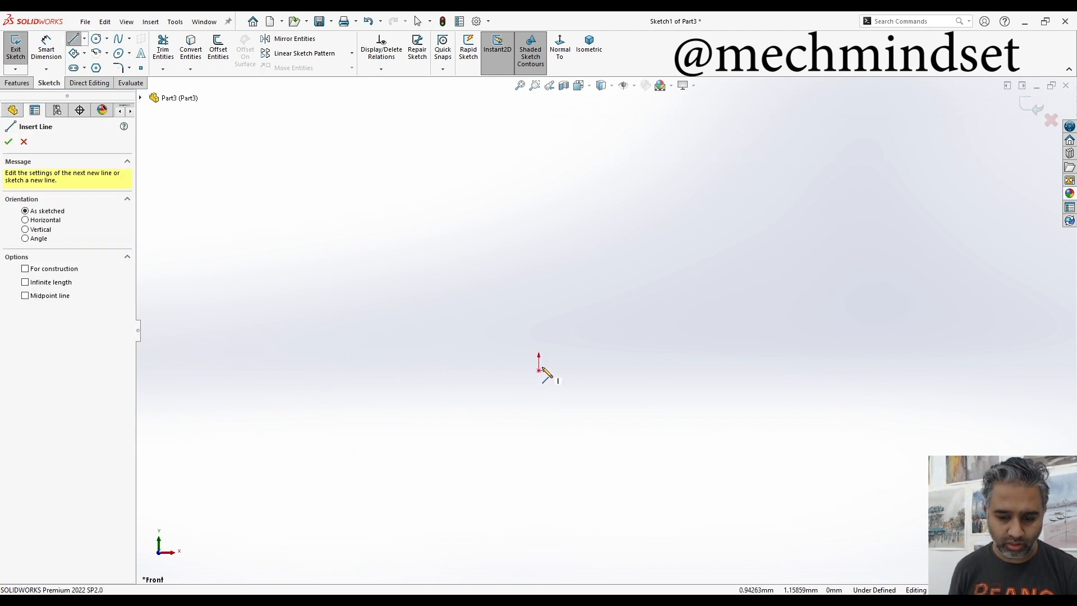
- Draw the closed three-step half-profile of the screw, starting and ending at the origin
click(540, 369)
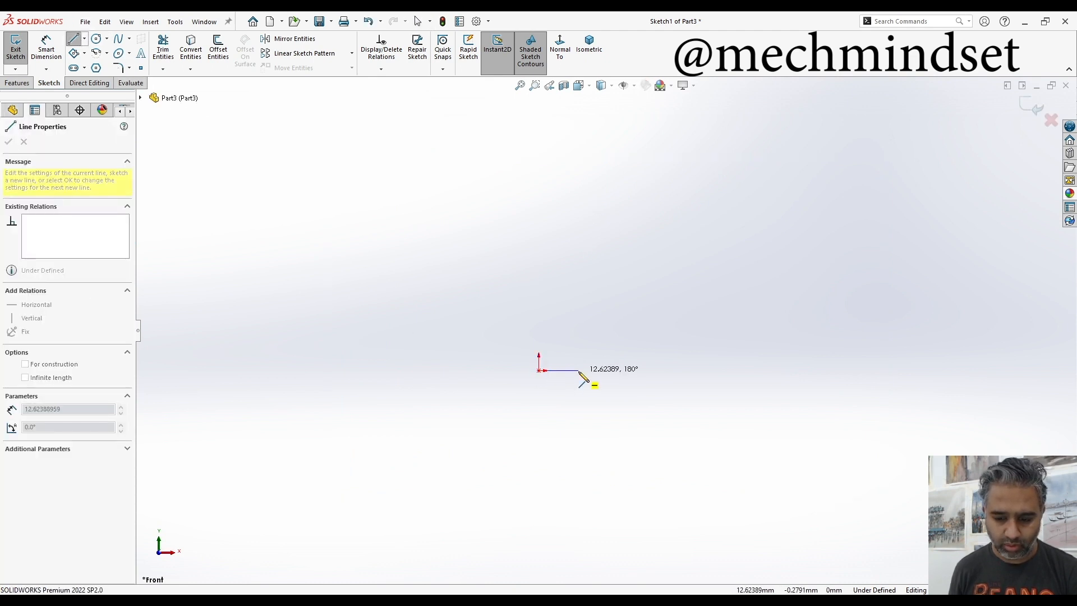
click(579, 371)
click(580, 394)
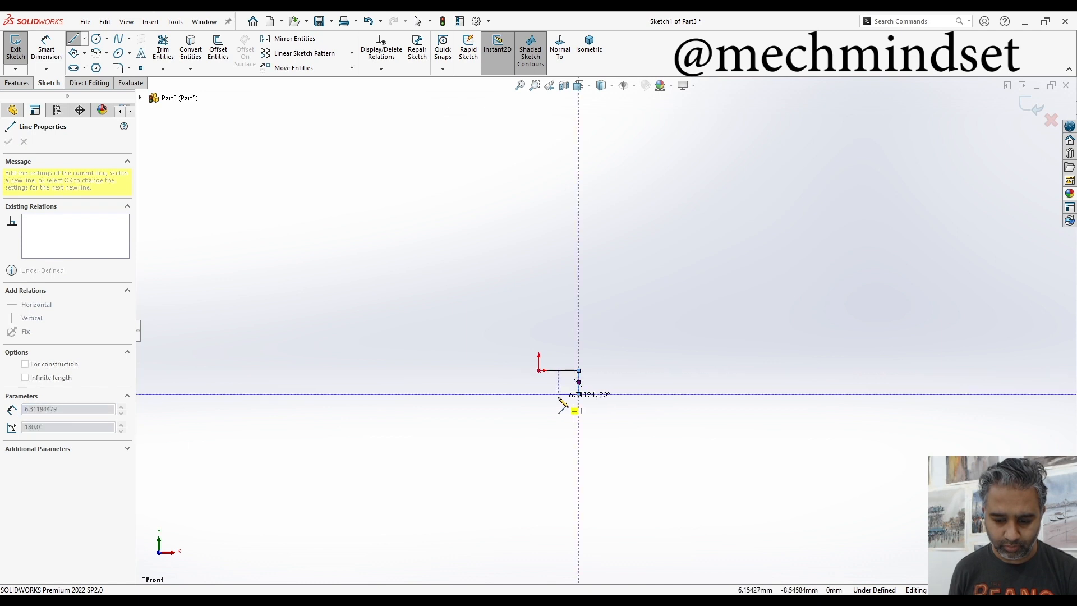
click(558, 394)
click(558, 442)
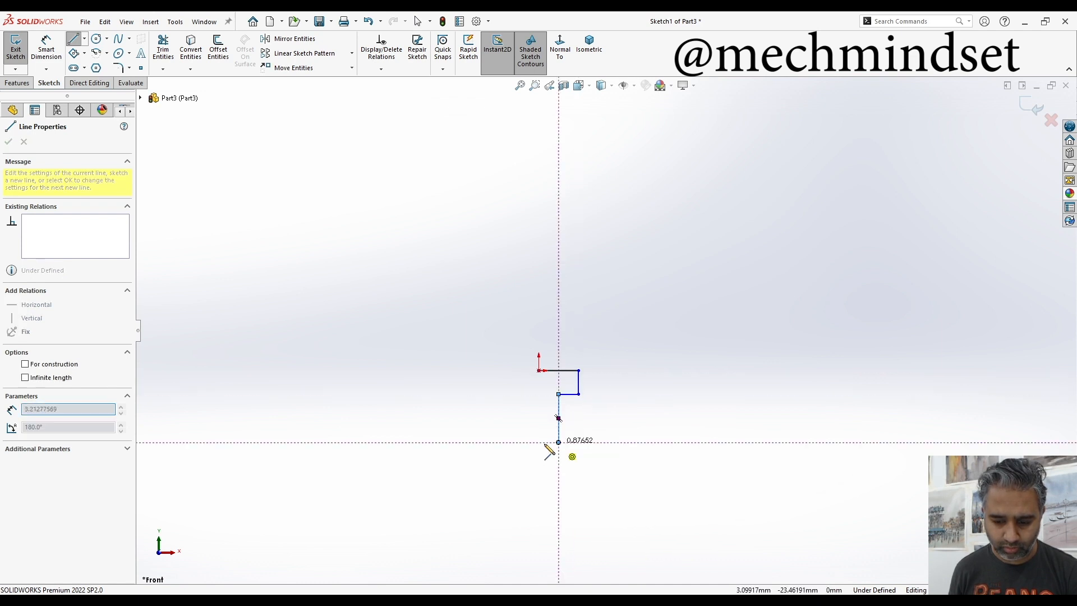
click(546, 441)
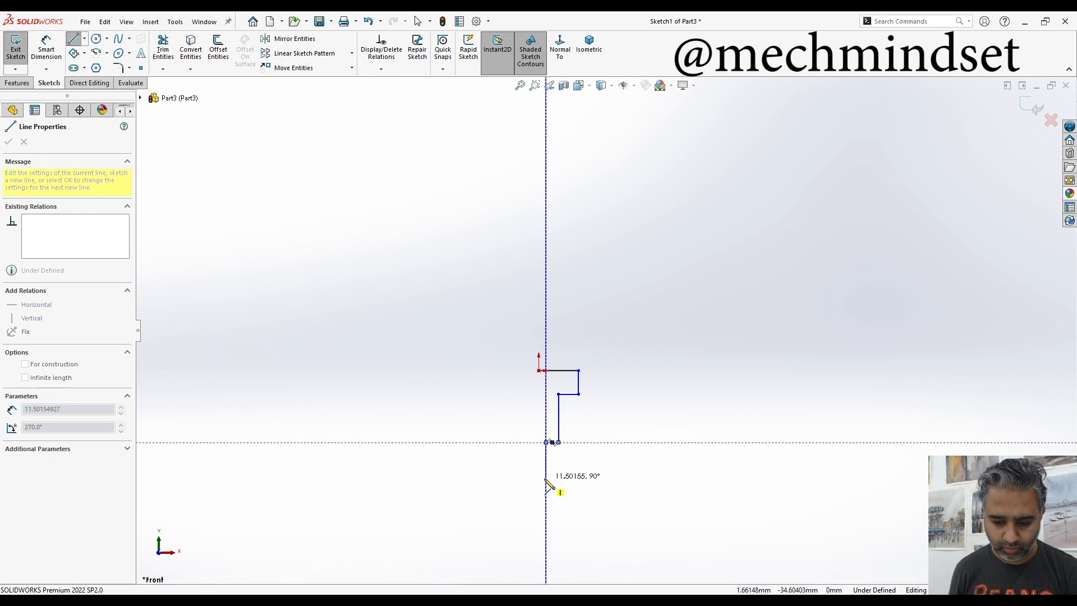
click(546, 479)
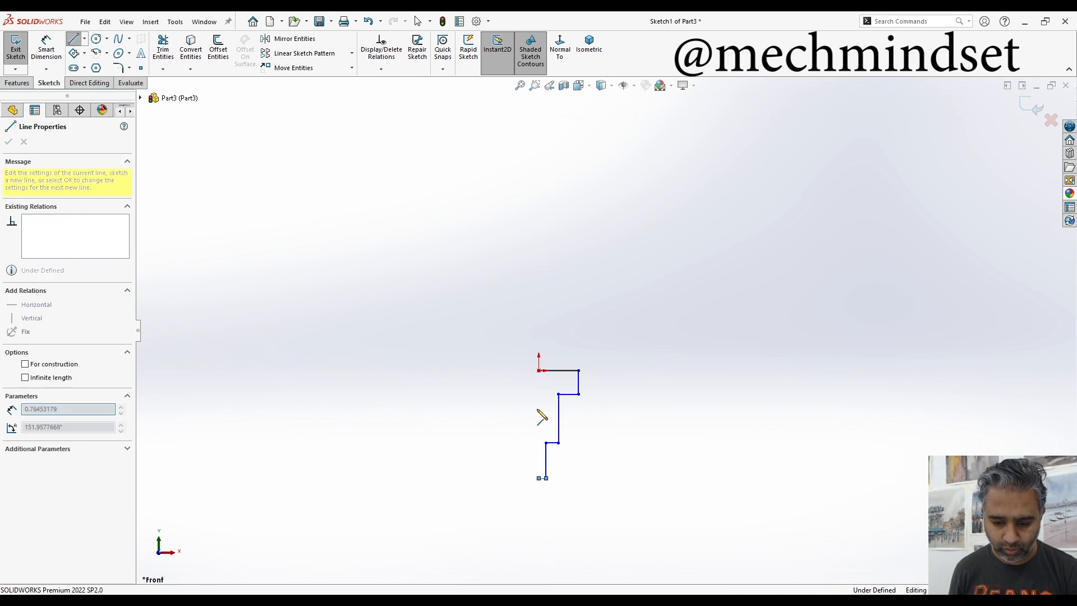
click(538, 370)
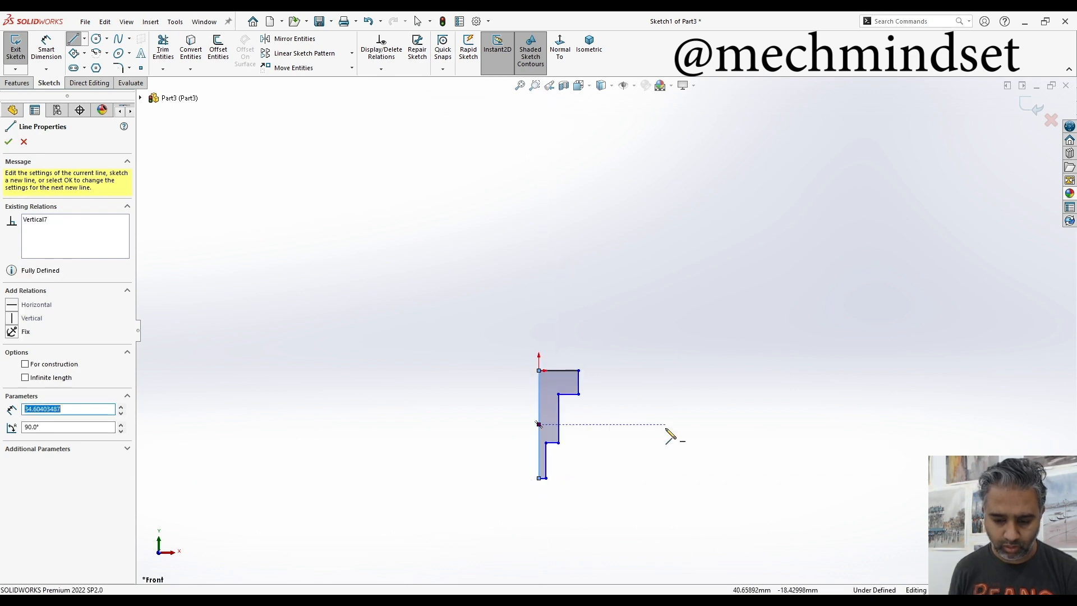
key(shift+z)
scroll(656, 303, down, 2)
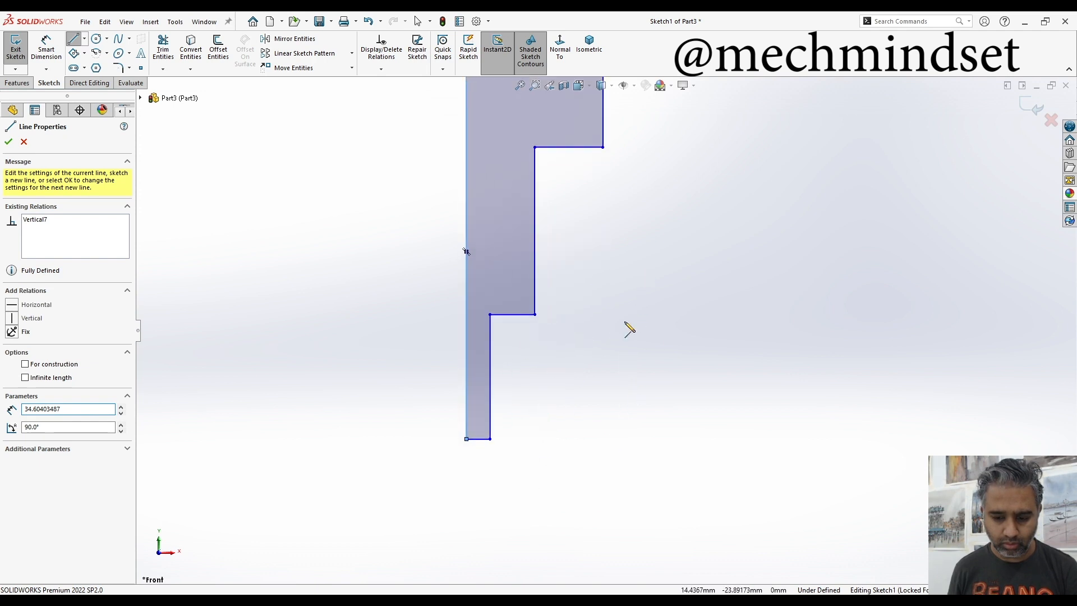
- Dimension the bottom step 4 mm wide and 15 mm tall with Smart Dimension
click(46, 49)
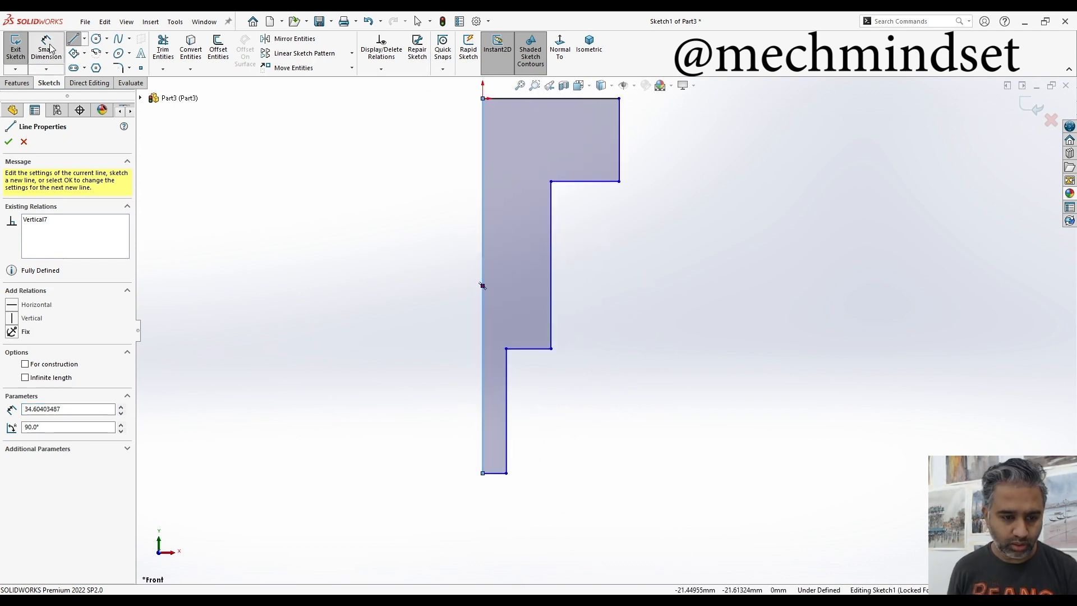
click(482, 394)
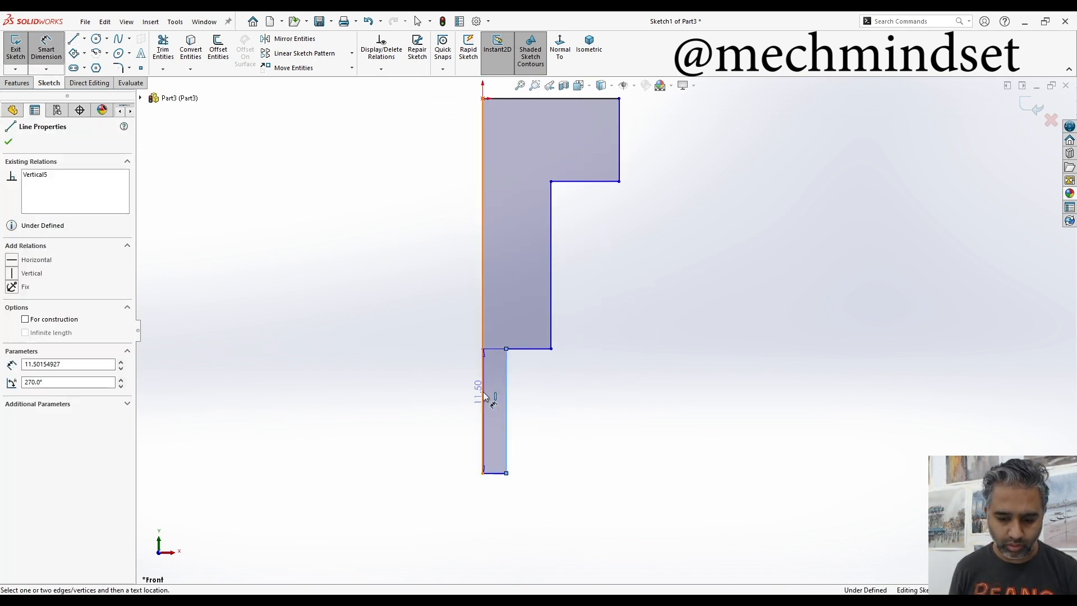
click(550, 495)
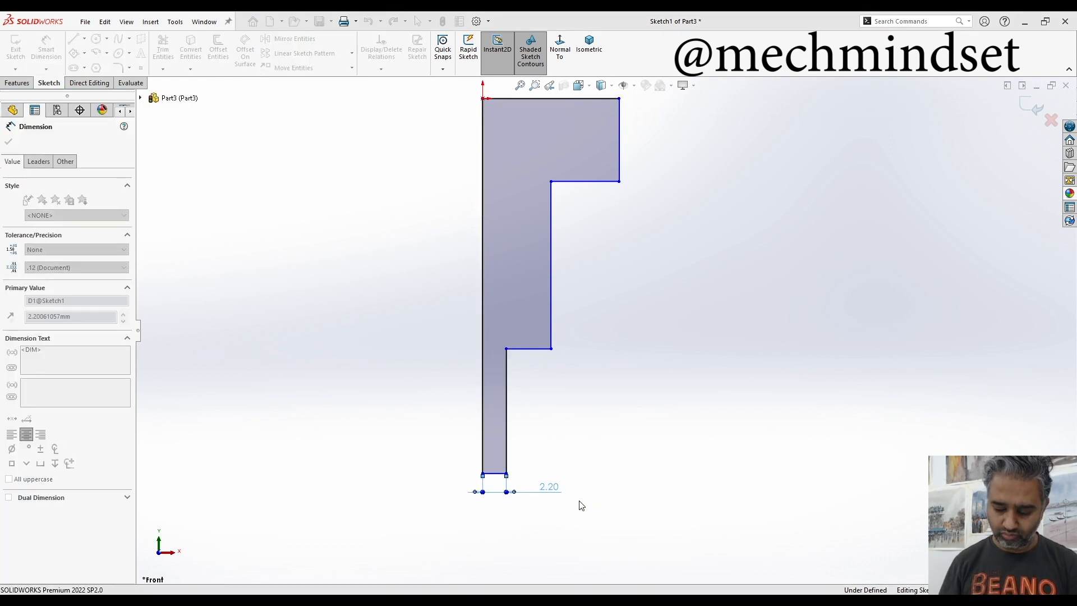
text(4)
key(Return)
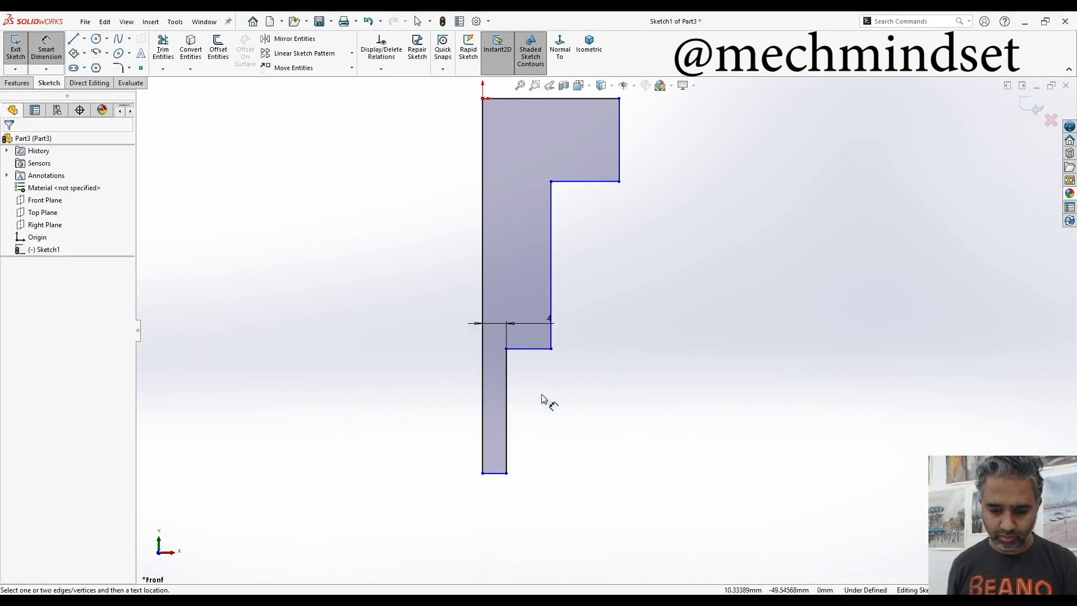
click(507, 378)
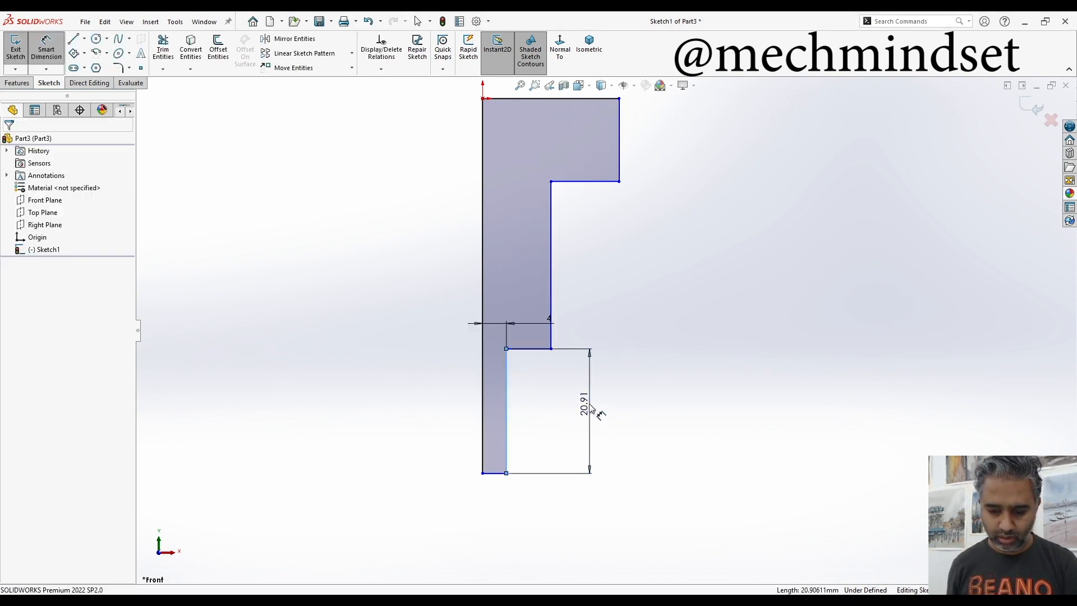
click(589, 409)
text(15)
key(Return)
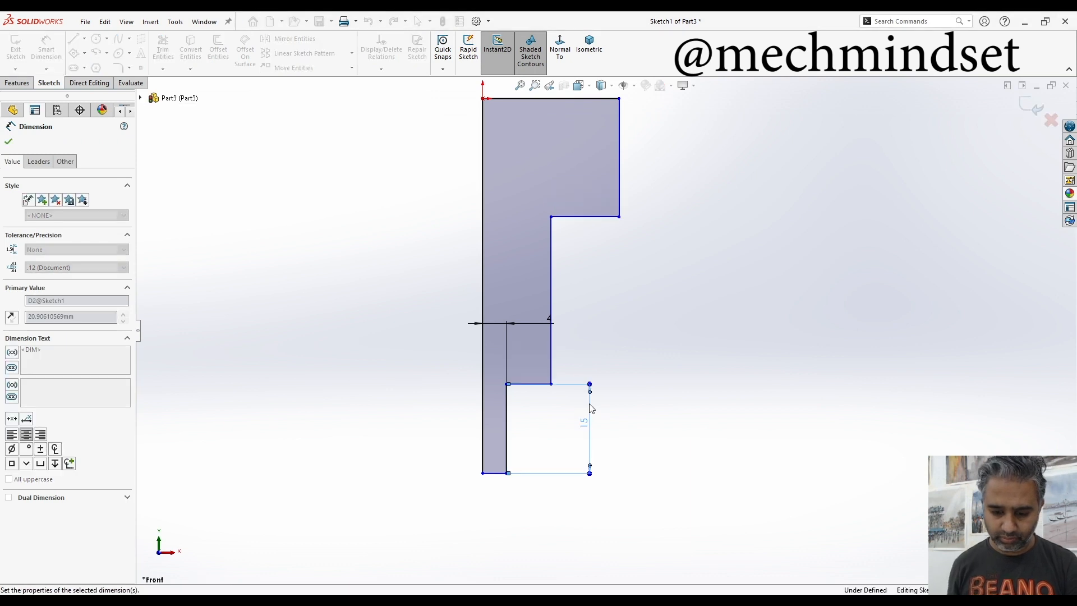
- Dimension the middle step 10 mm wide and 20 mm tall and the head 10 mm tall
click(552, 353)
click(484, 339)
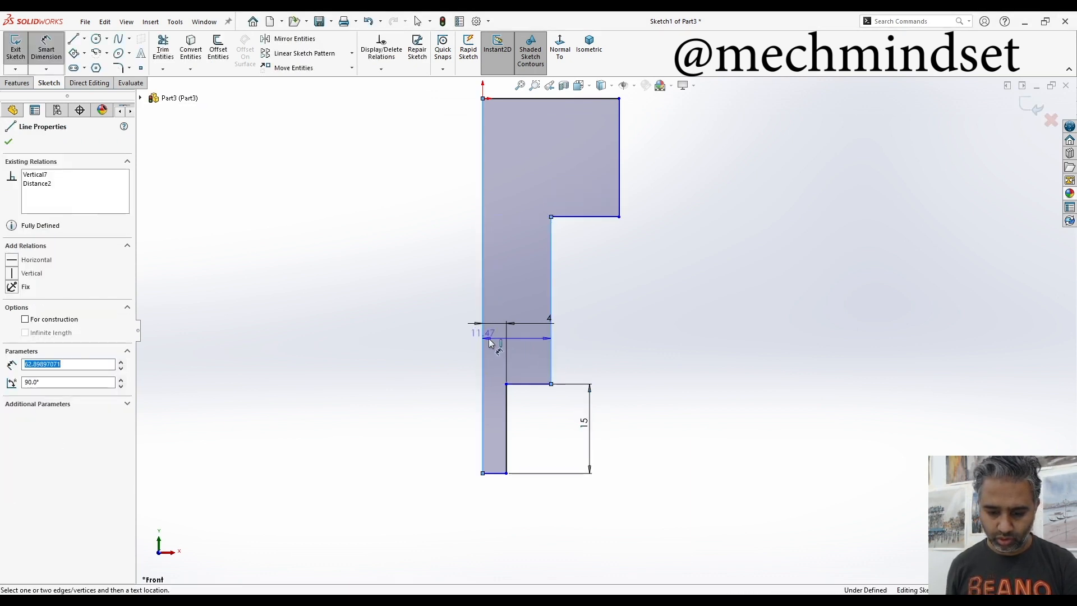
click(600, 294)
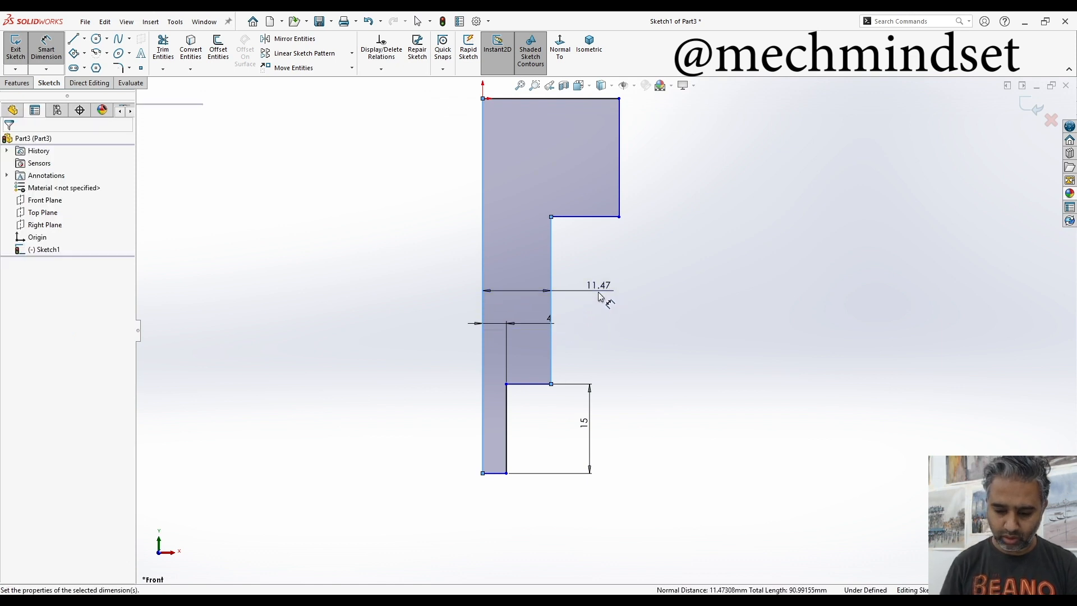
text(10)
key(Return)
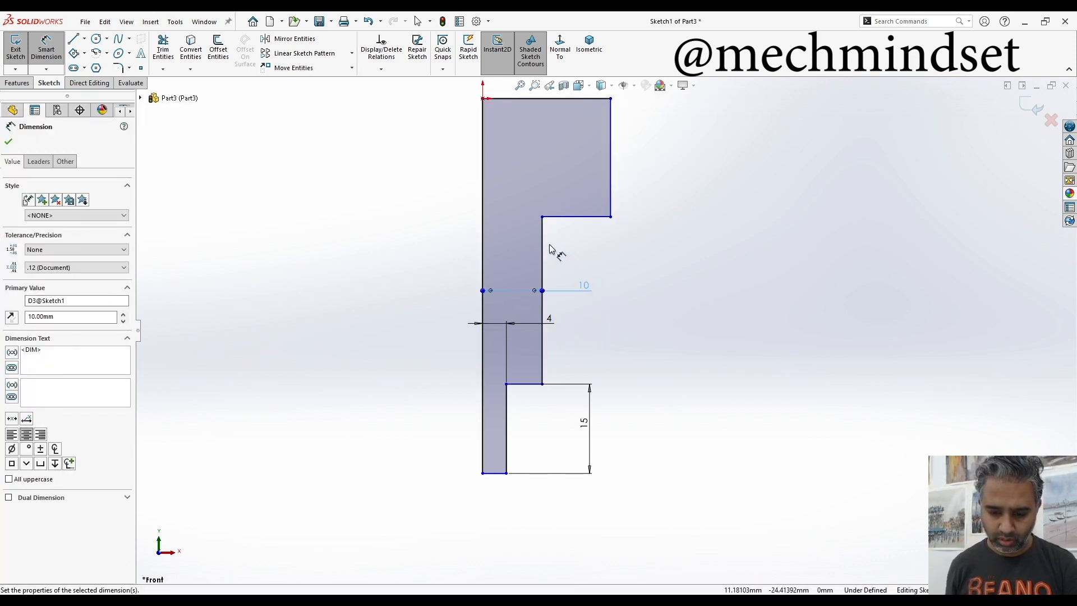
click(542, 247)
click(626, 282)
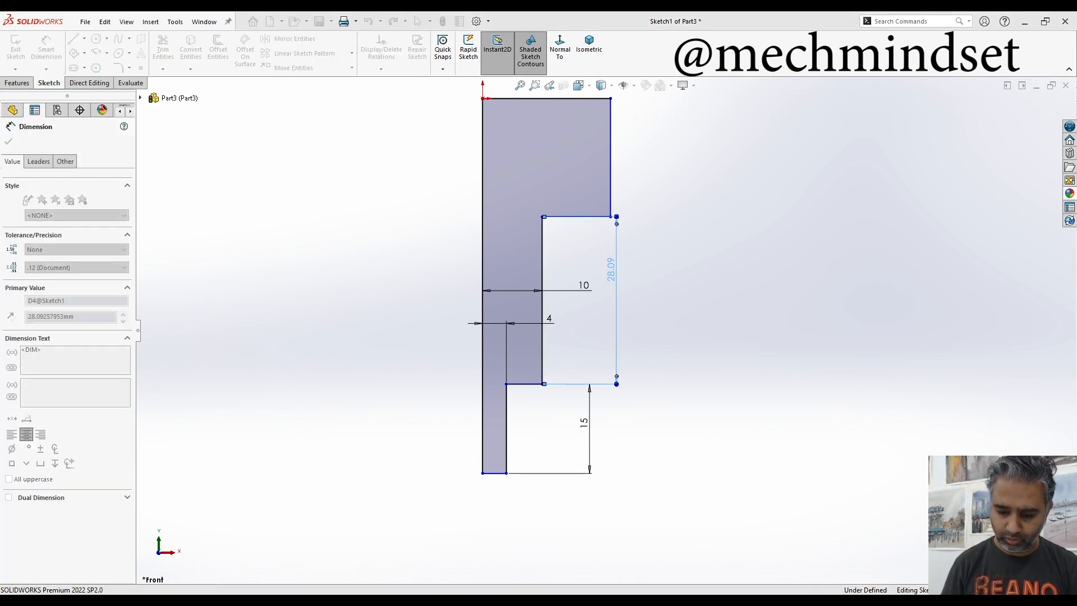
text(20)
key(Return)
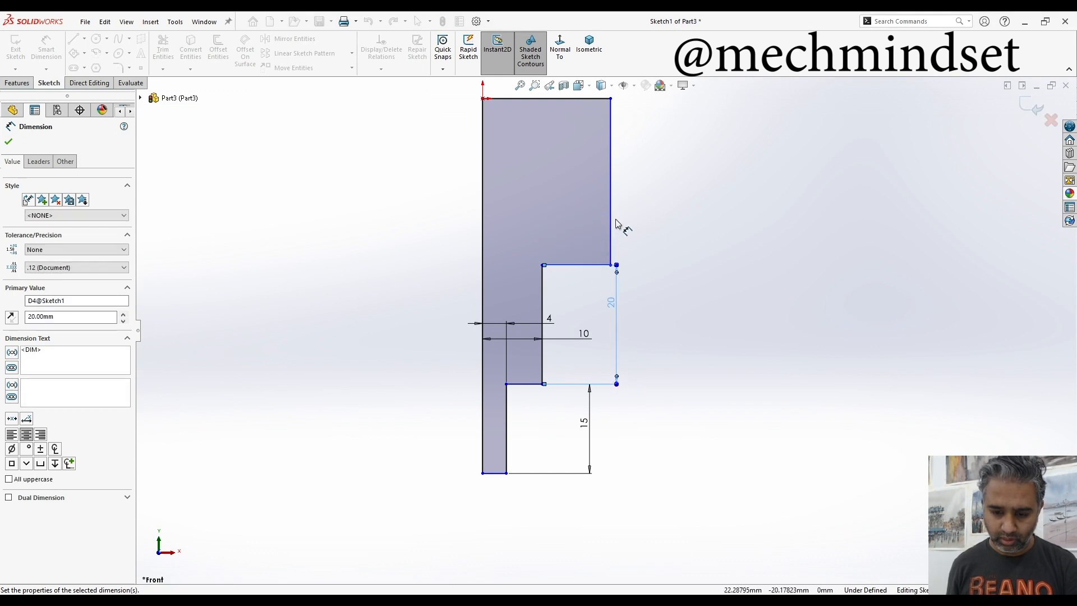
click(616, 219)
click(673, 195)
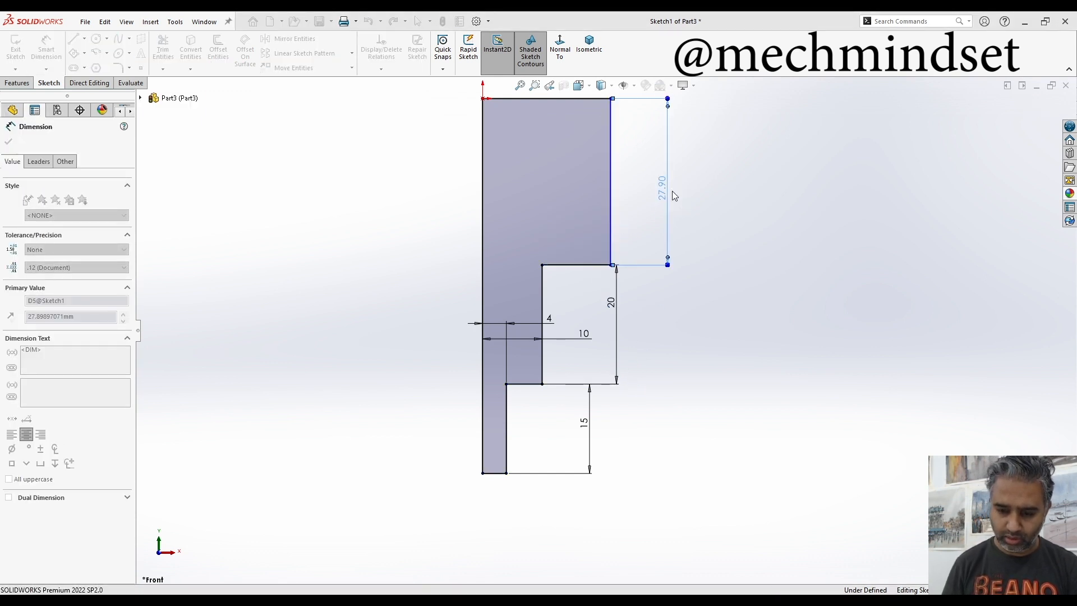
text(10)
key(Return)
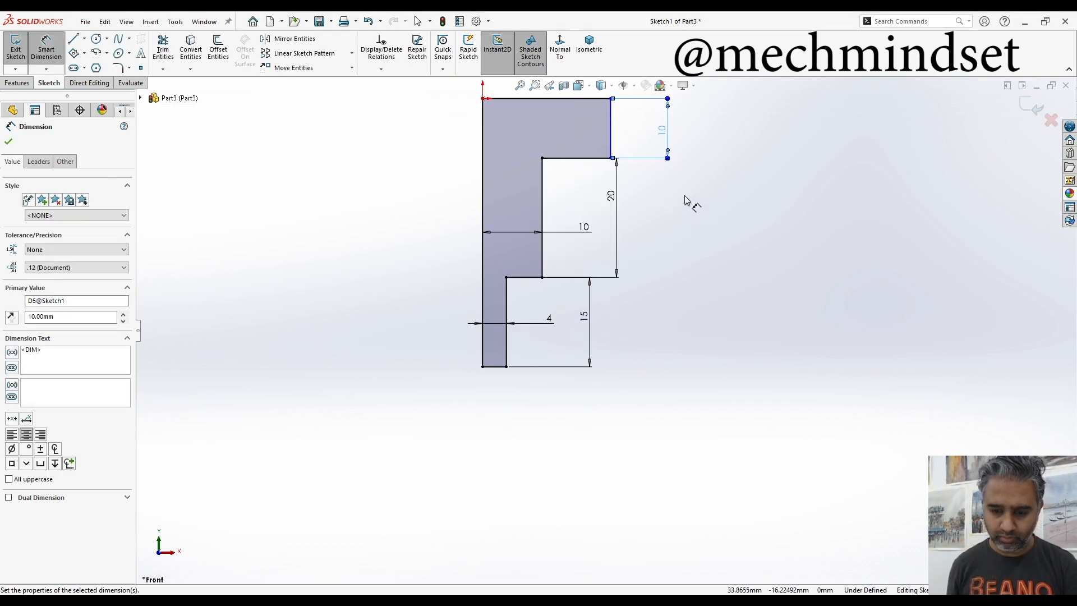
scroll(684, 201, up, 5)
scroll(654, 253, down, 5)
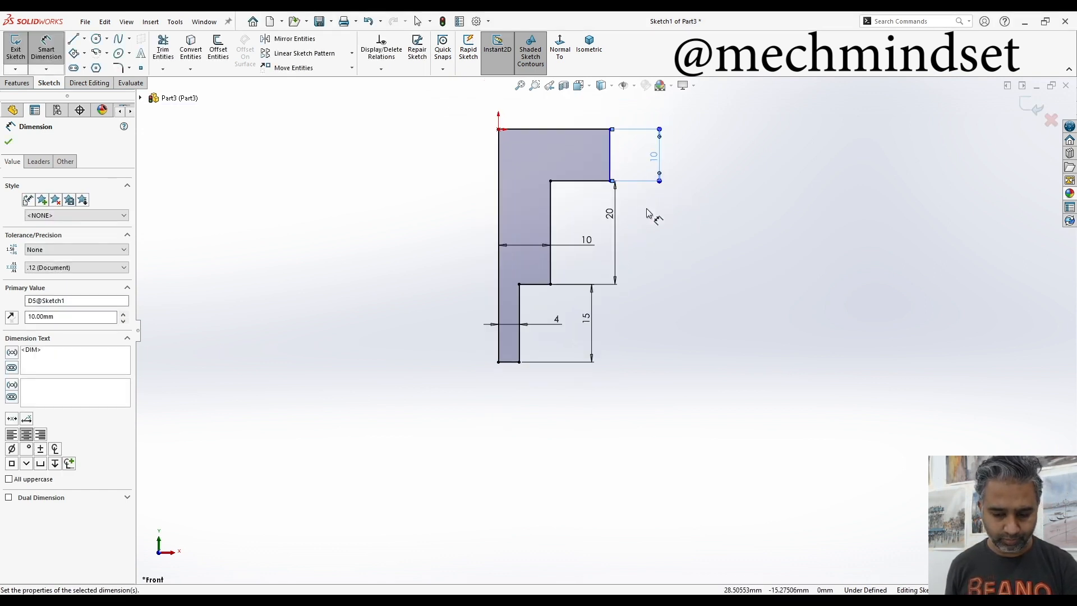
scroll(585, 140, down, 2)
- Dimension the head width at 25 and adjust the middle width and bottom height to 10
click(589, 149)
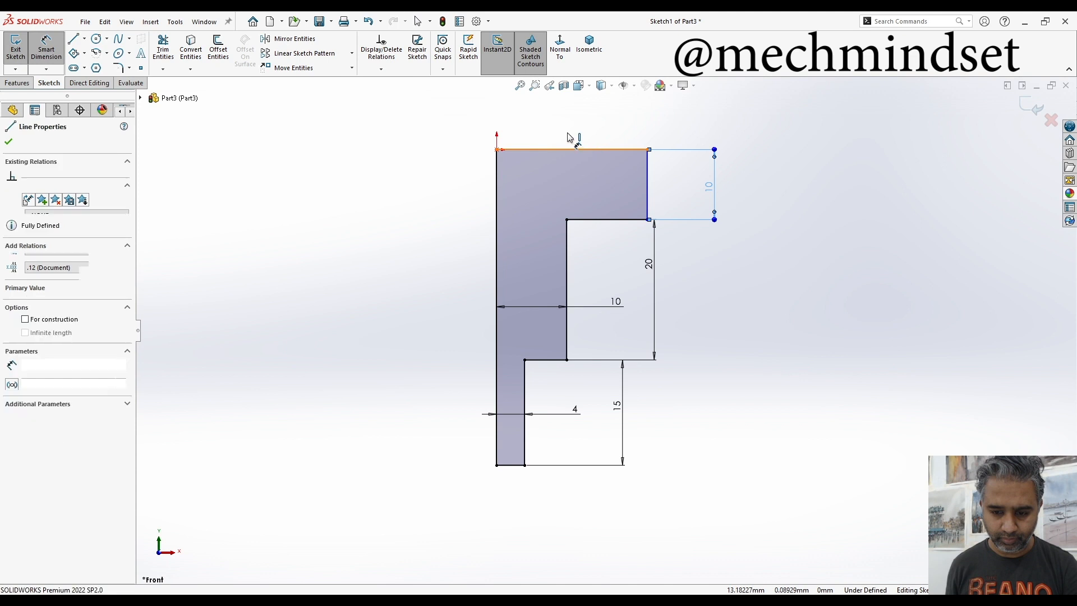
click(569, 133)
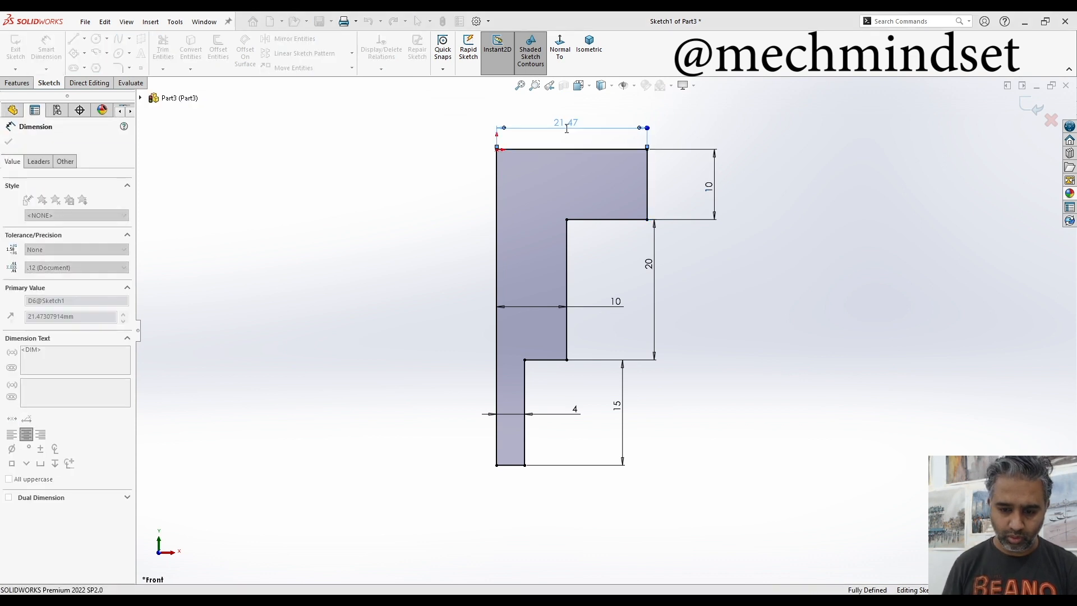
text(25)
key(Return)
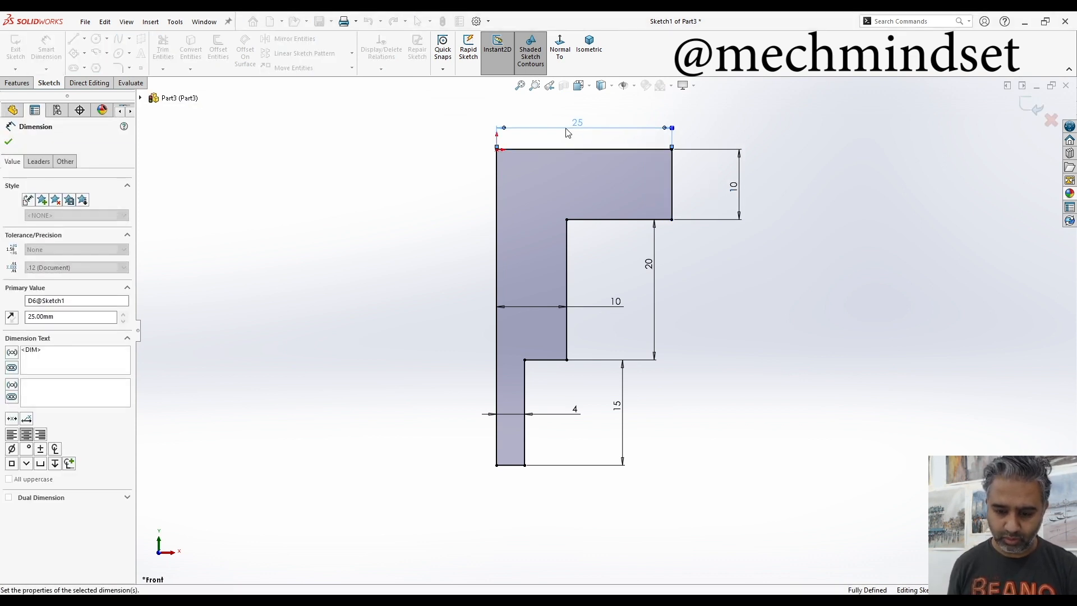
click(614, 301)
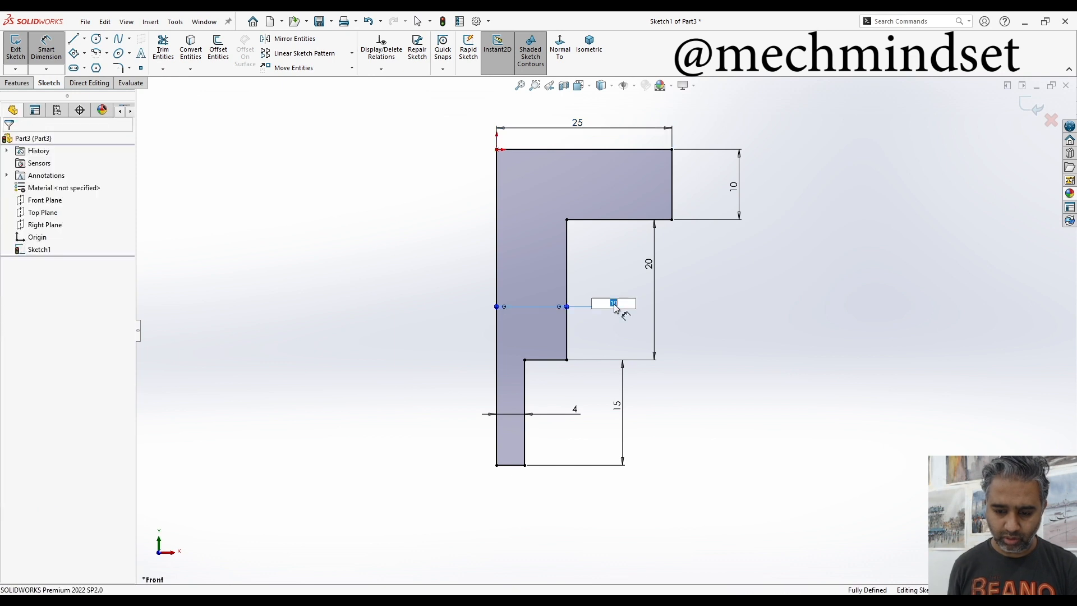
text(3)
key(Return)
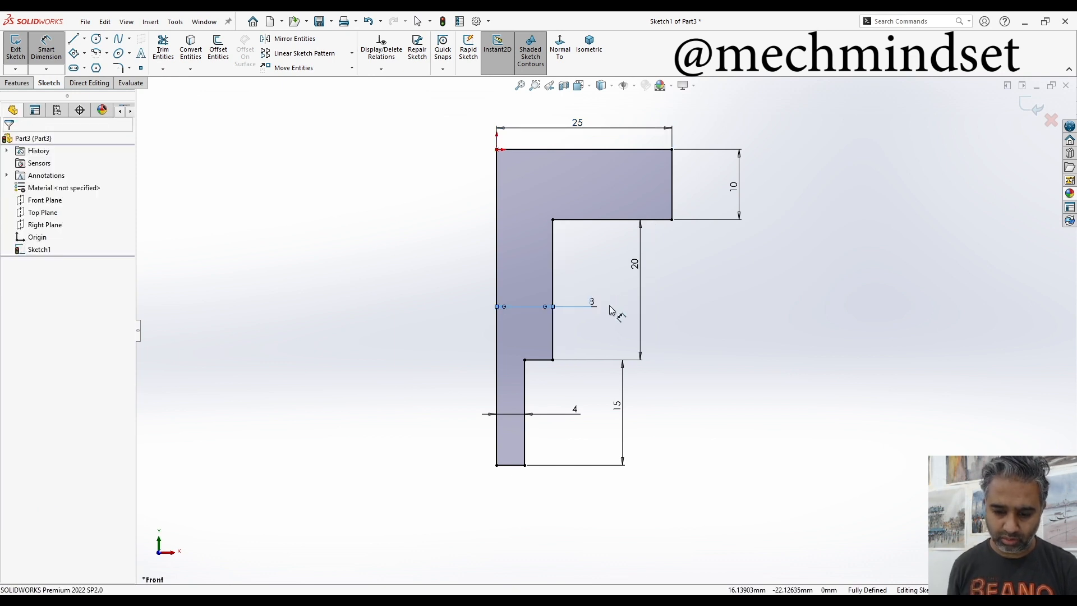
click(617, 406)
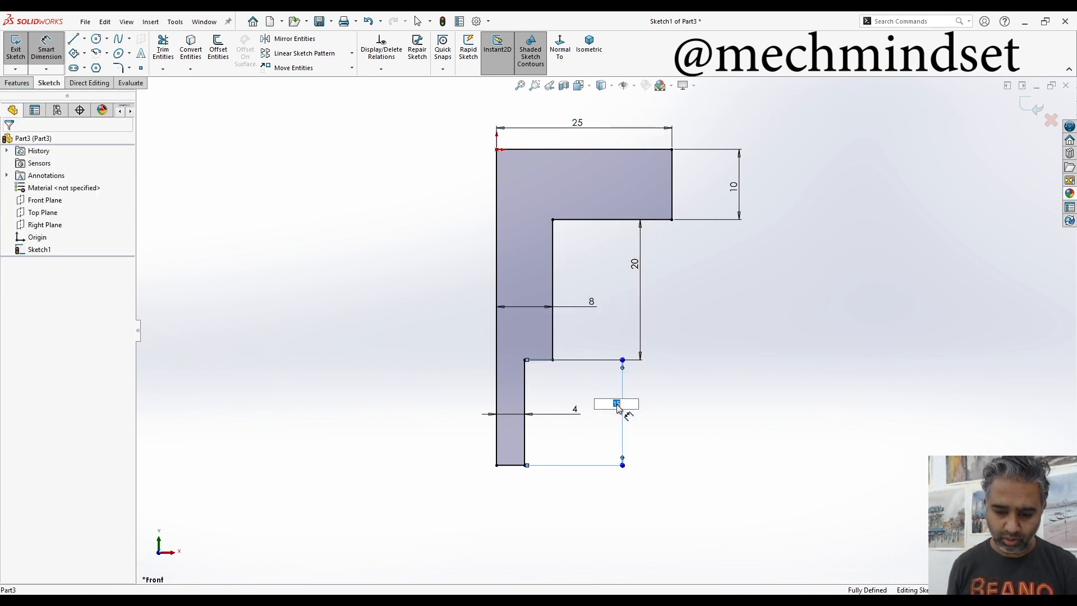
text(10)
key(Return)
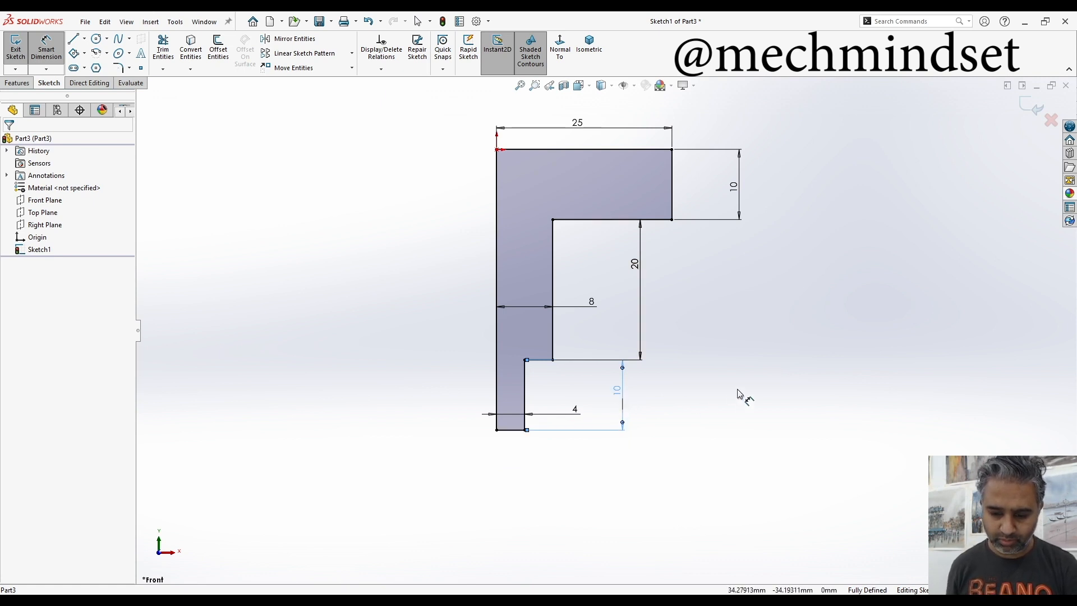
key(f)
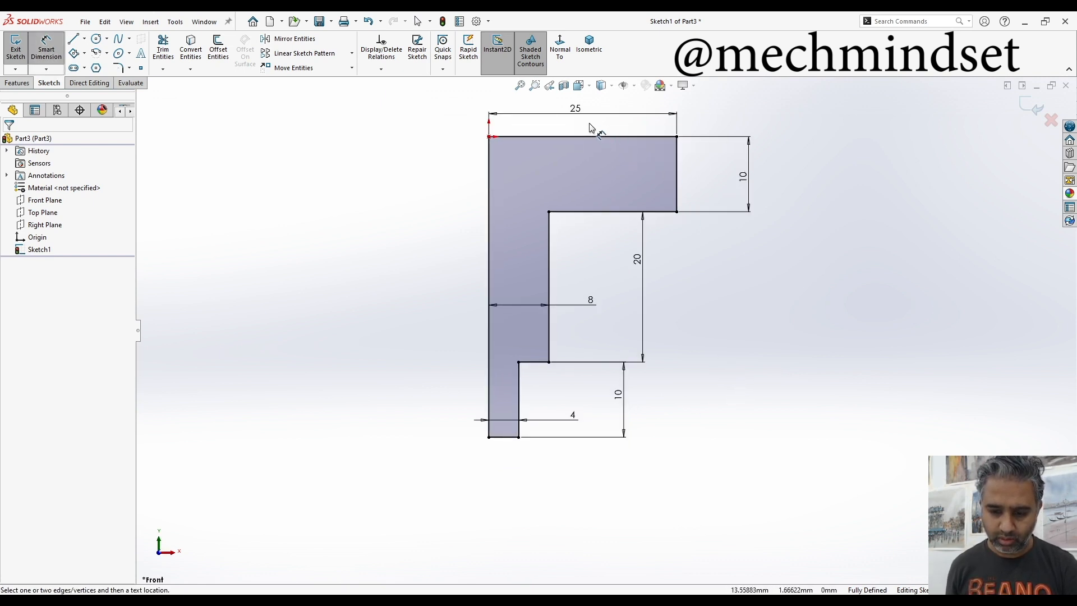
- Change the head width to 11 mm and exit the fully defined profile sketch
click(572, 122)
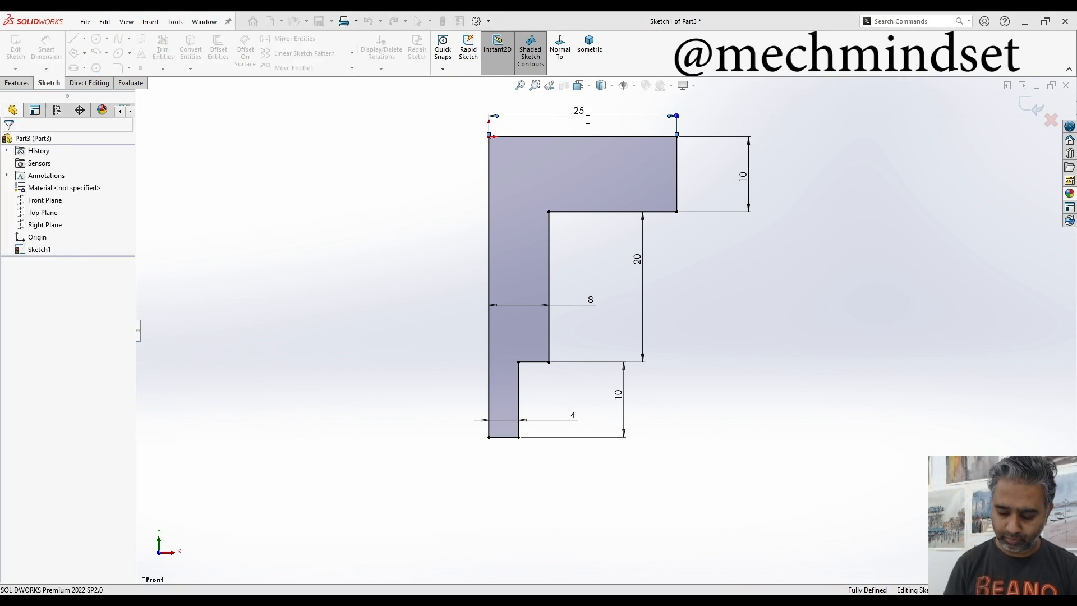
double_click(589, 123)
text(10.00mm)
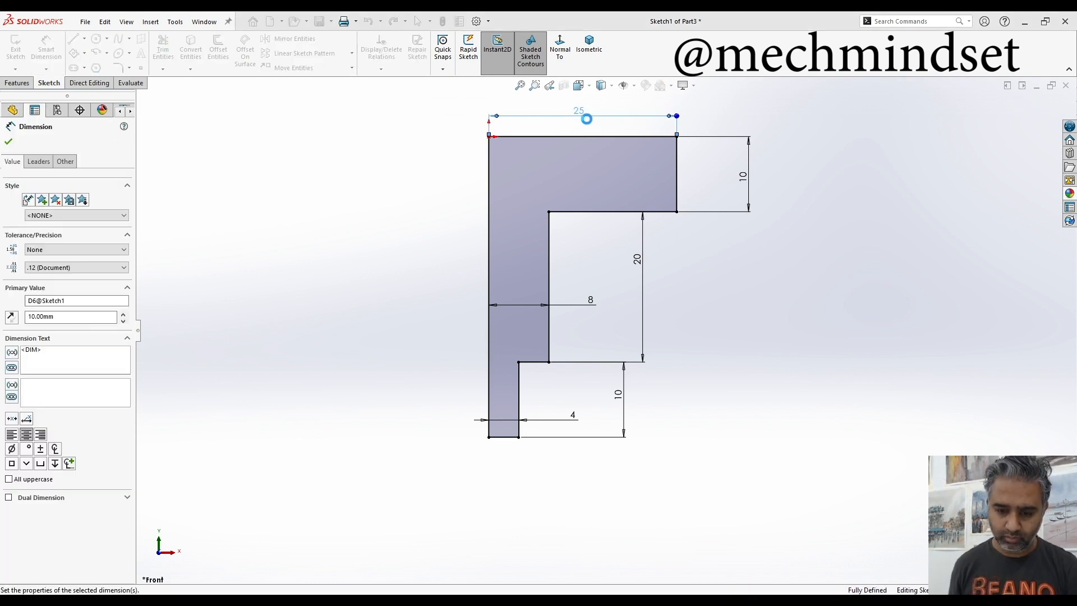
key(Return)
key(f)
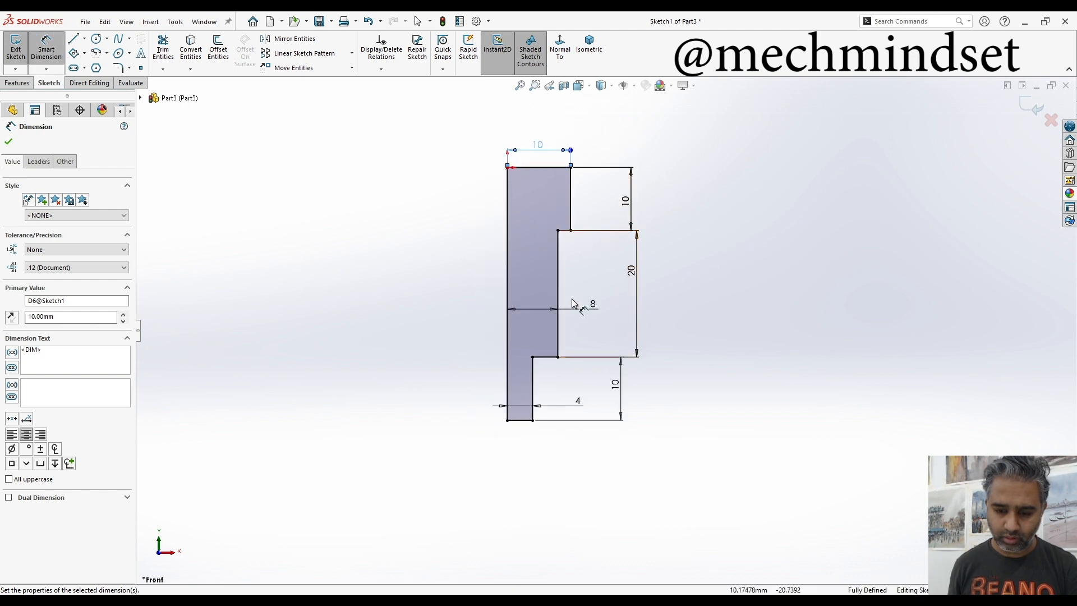
key(Escape)
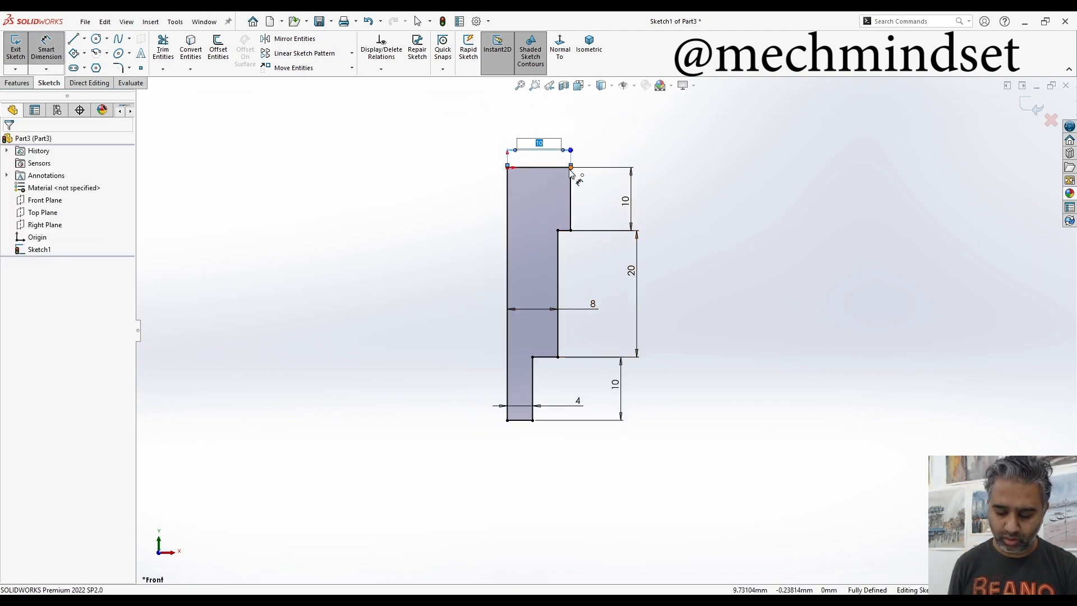
text(11)
key(Return)
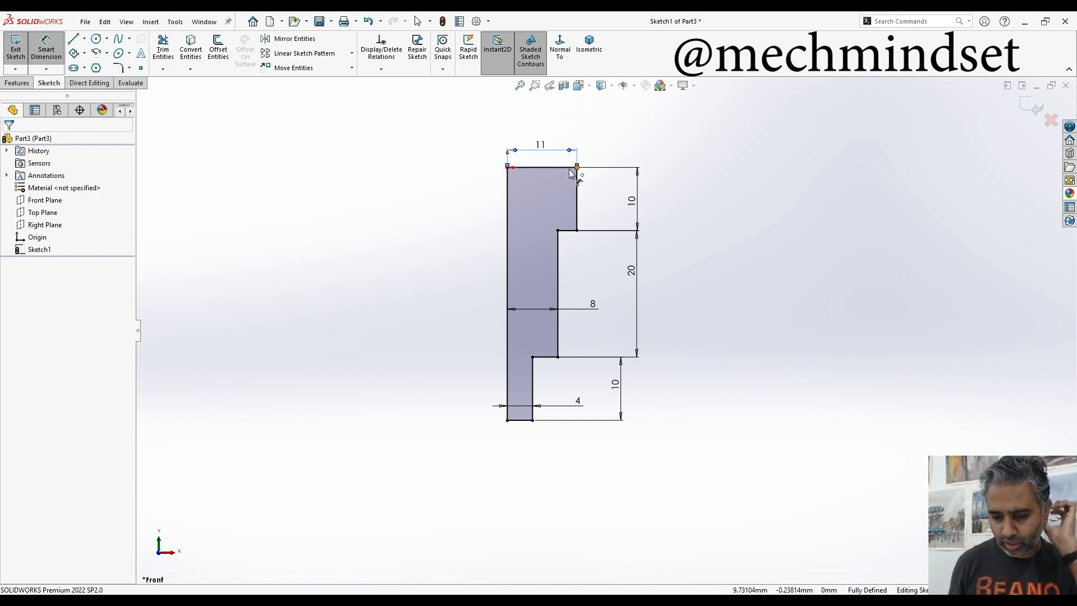
key(f)
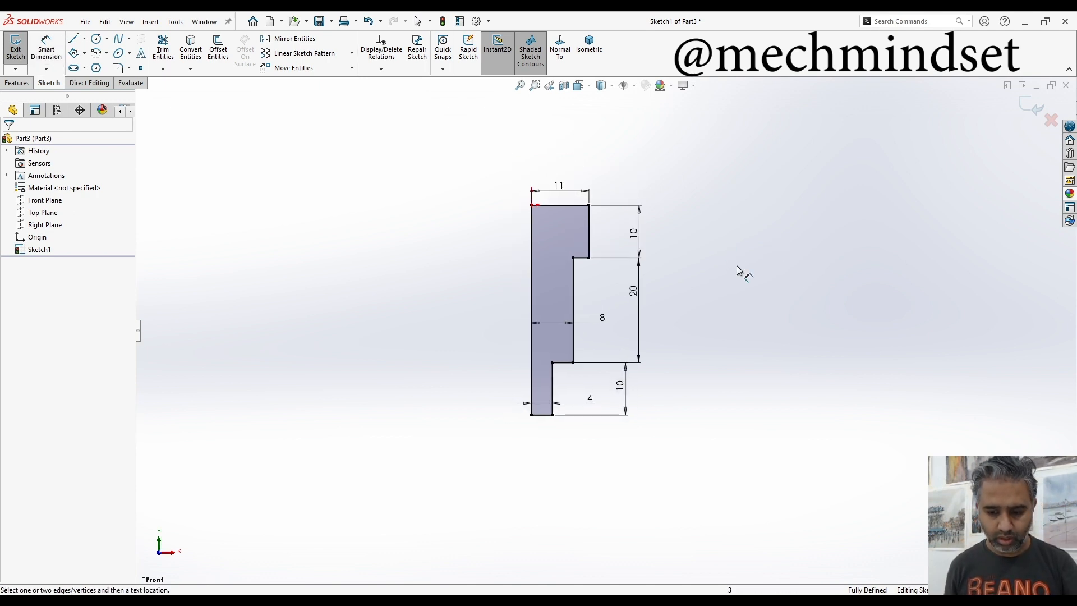
key(f)
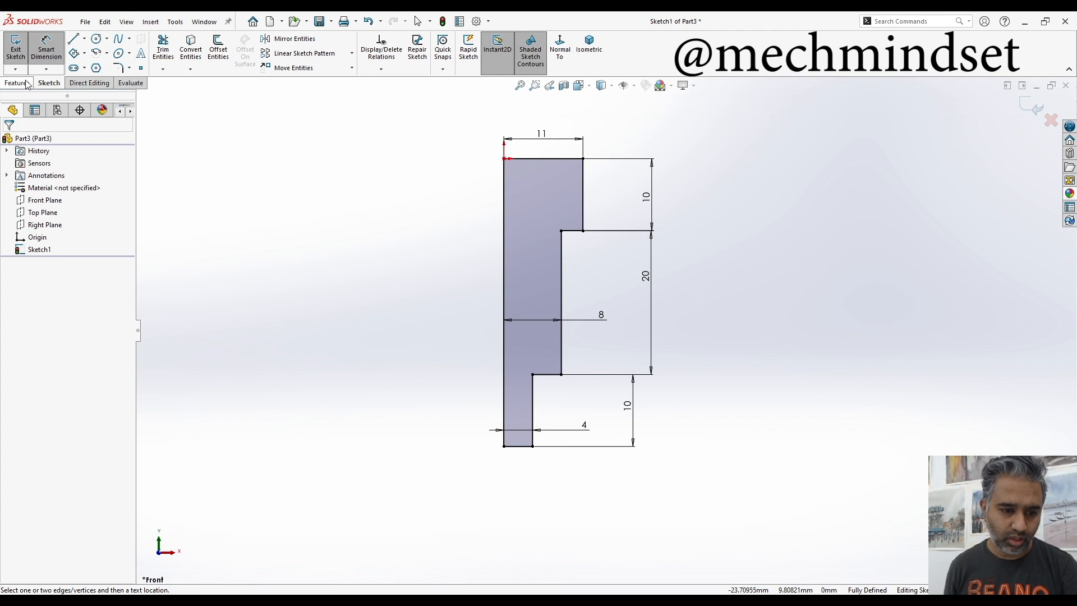
click(16, 49)
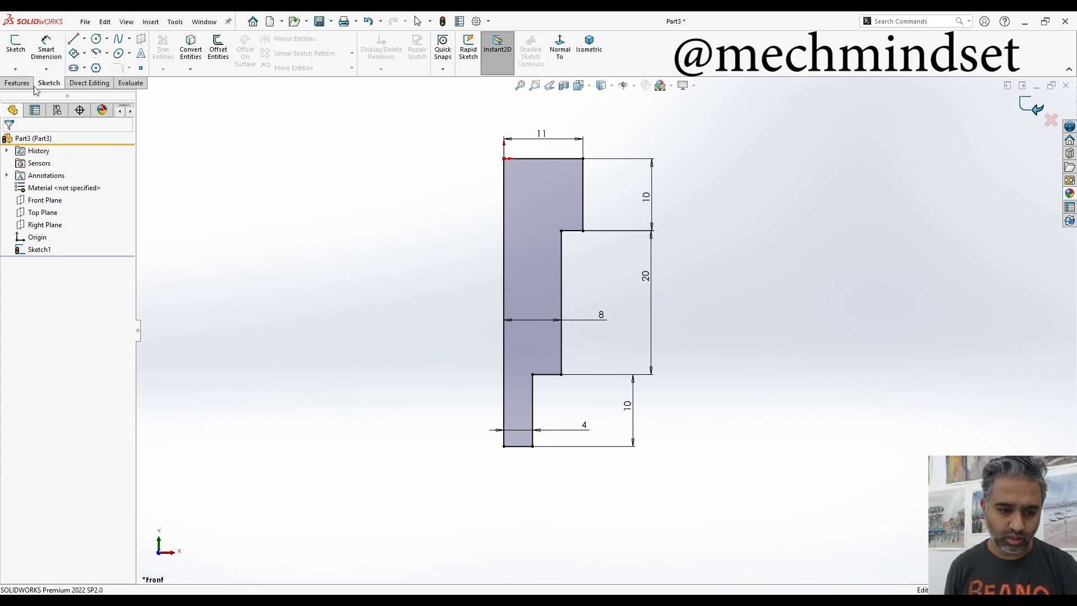
- Revolve Sketch1 360° about its vertical line to create the solid body Revolve1
click(18, 83)
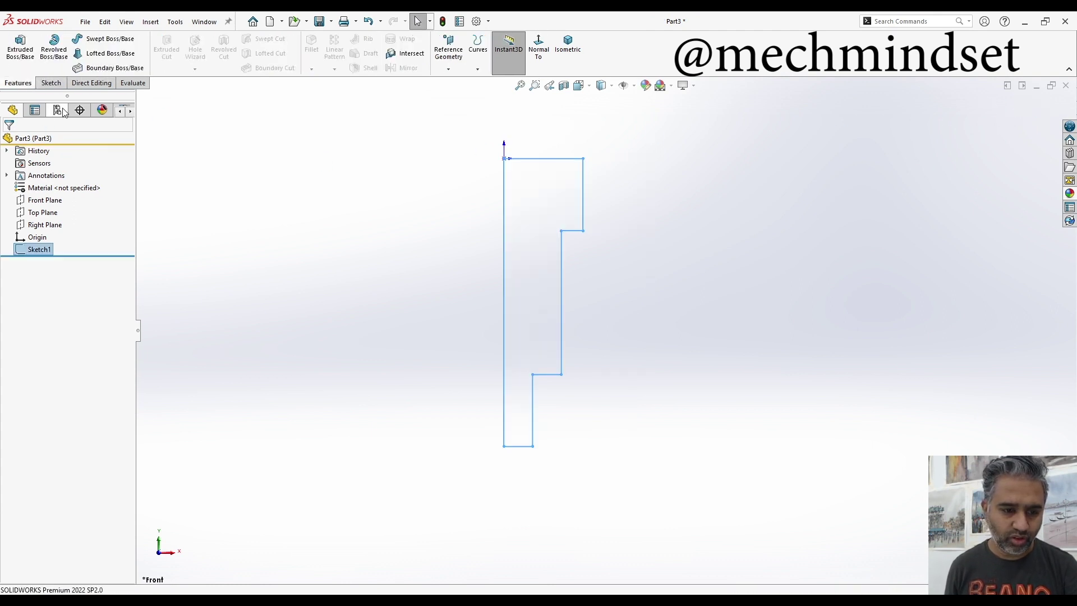
click(53, 51)
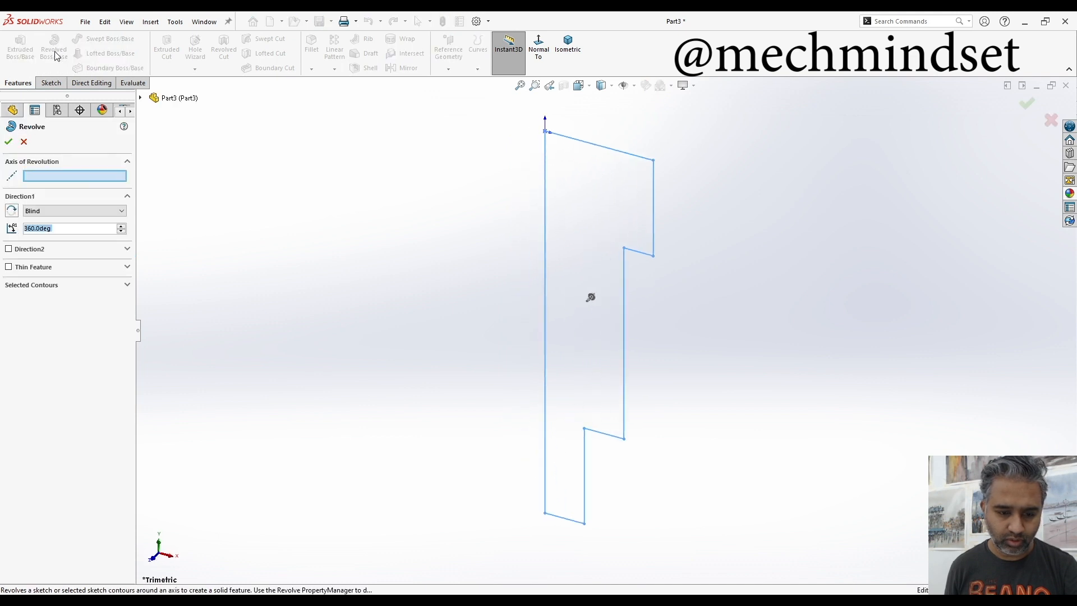
click(544, 244)
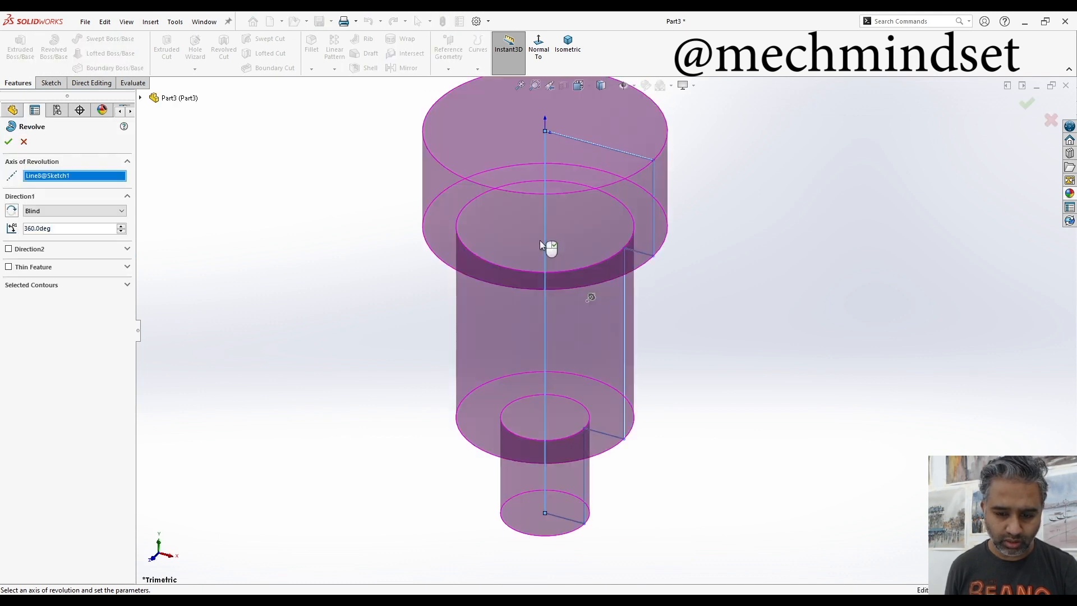
click(9, 141)
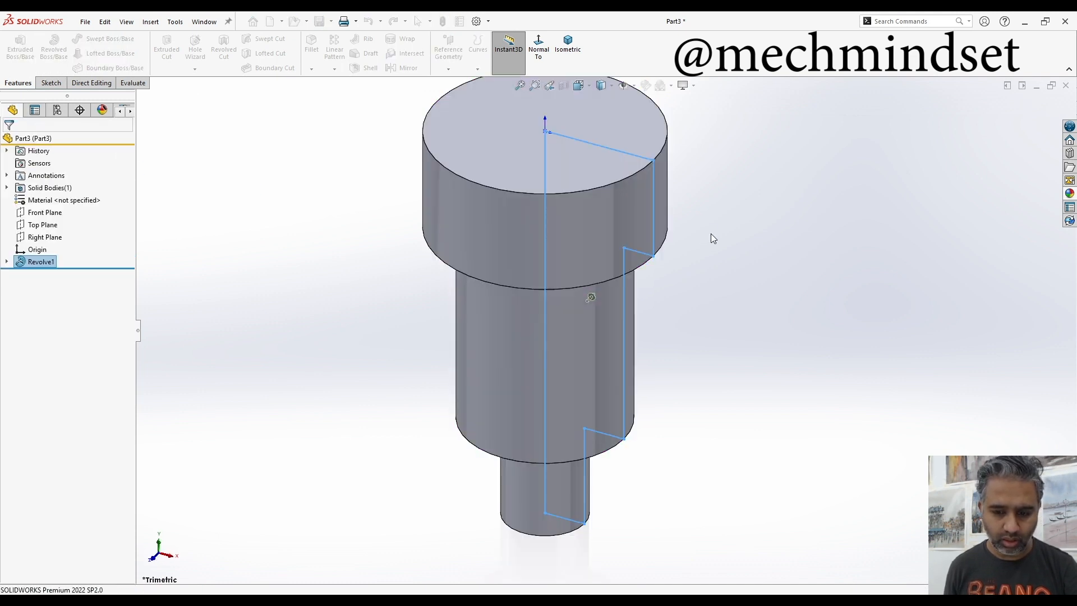
middle_drag(700, 316, 673, 188)
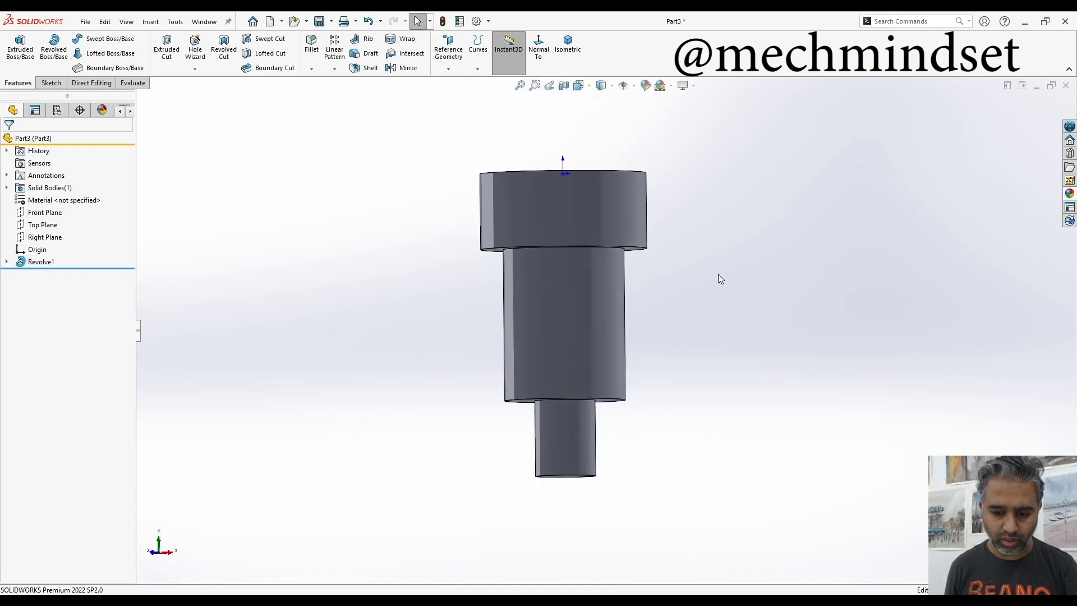
scroll(720, 281, down, 2)
scroll(683, 256, up, 2)
- Reopen Sketch1 under Revolve1 for editing
click(563, 385)
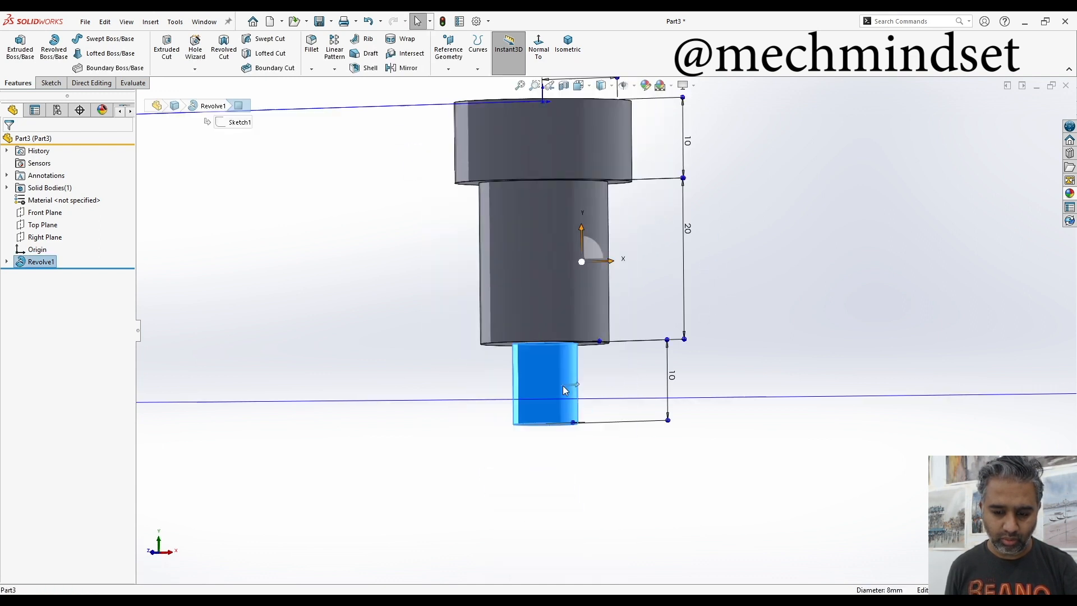
key(Escape)
click(8, 261)
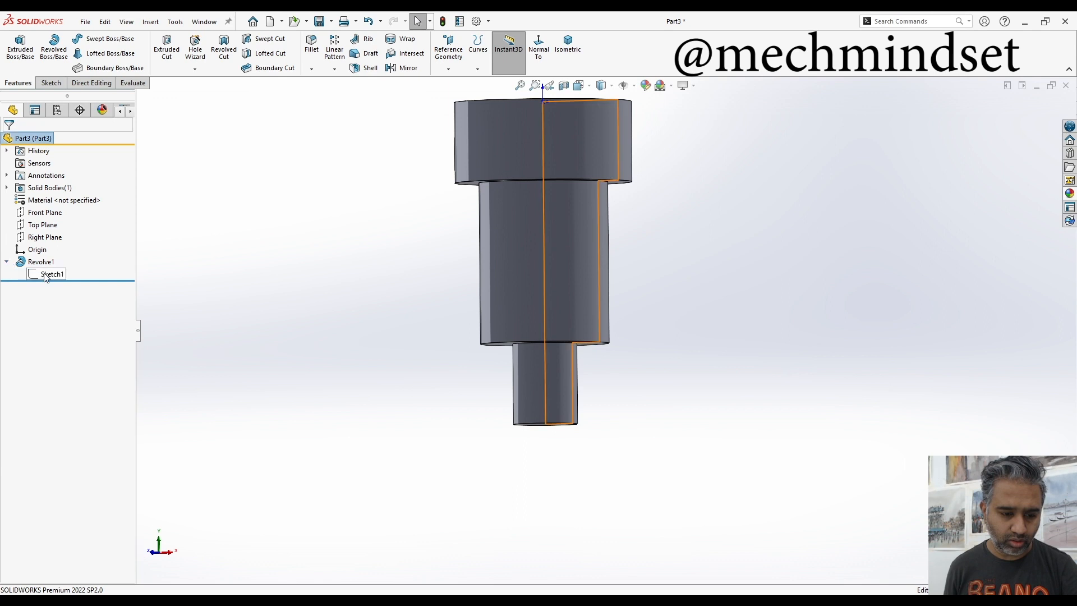
click(51, 274)
click(87, 244)
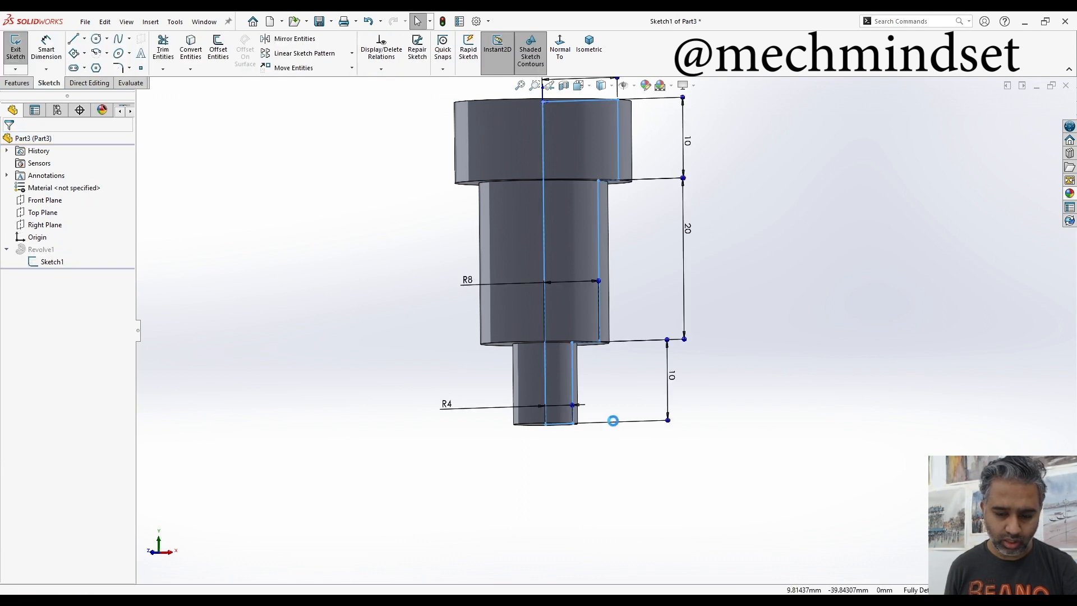
- Set the bottom section length to 15 mm and rebuild the revolved body
double_click(670, 376)
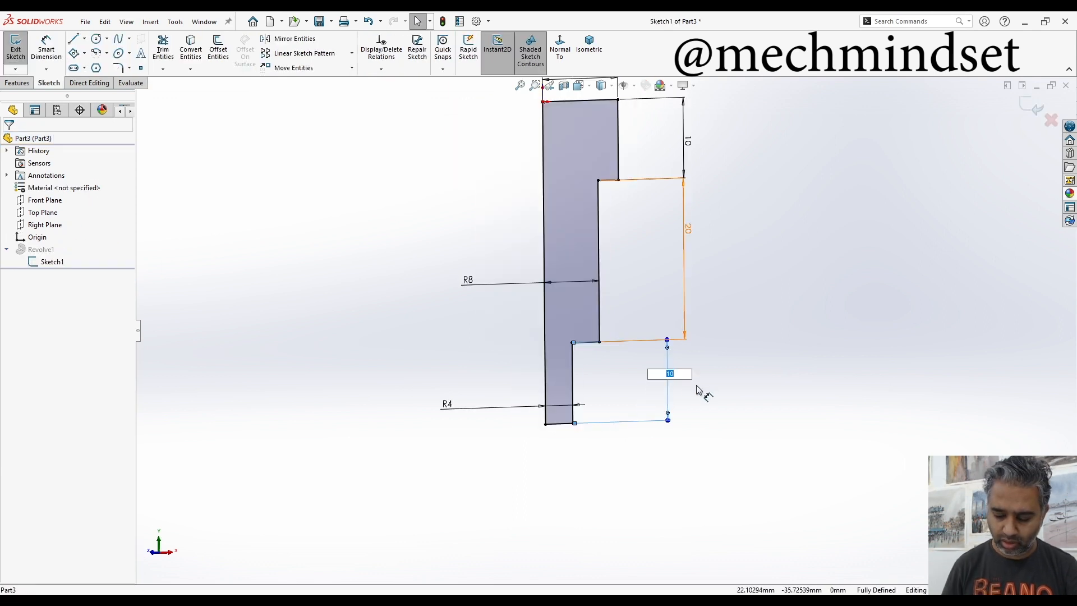
text(20)
key(Return)
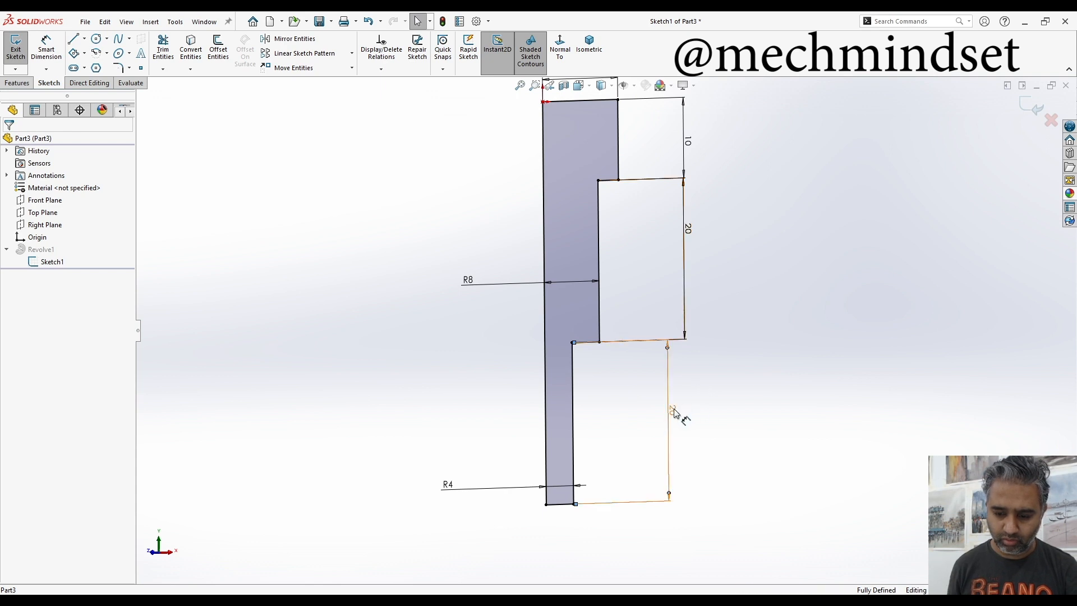
double_click(673, 411)
text(15)
key(Return)
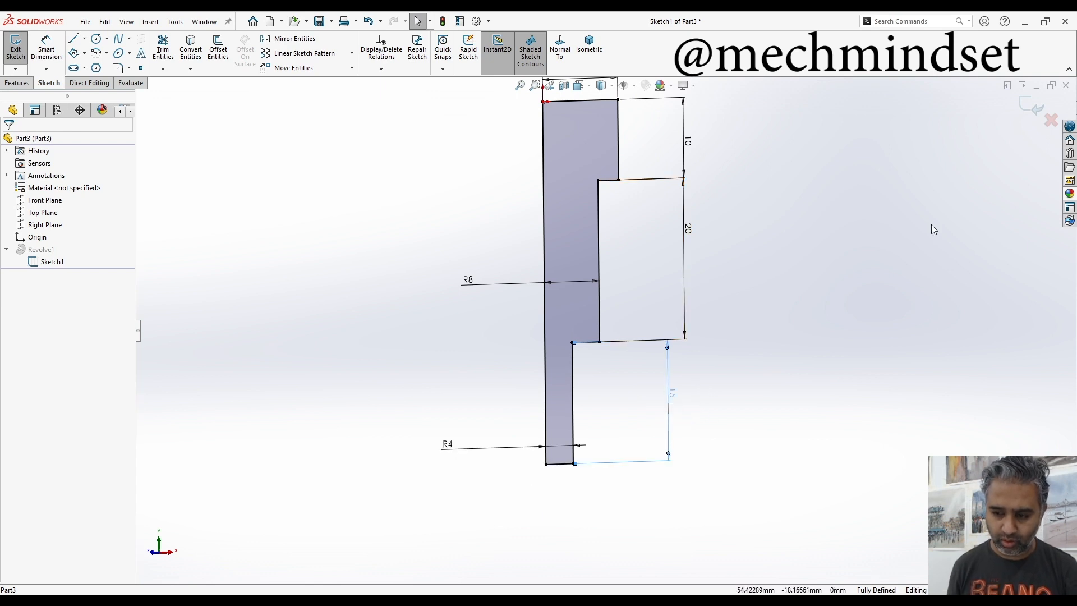
key(ctrl+b)
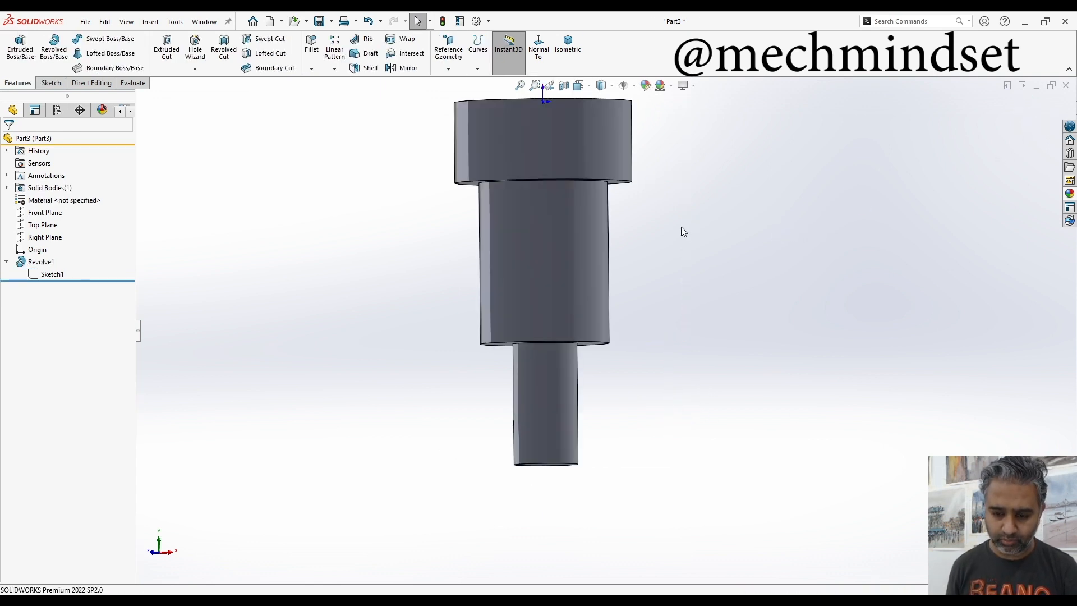
scroll(681, 230, up, 3)
middle_drag(644, 264, 512, 322)
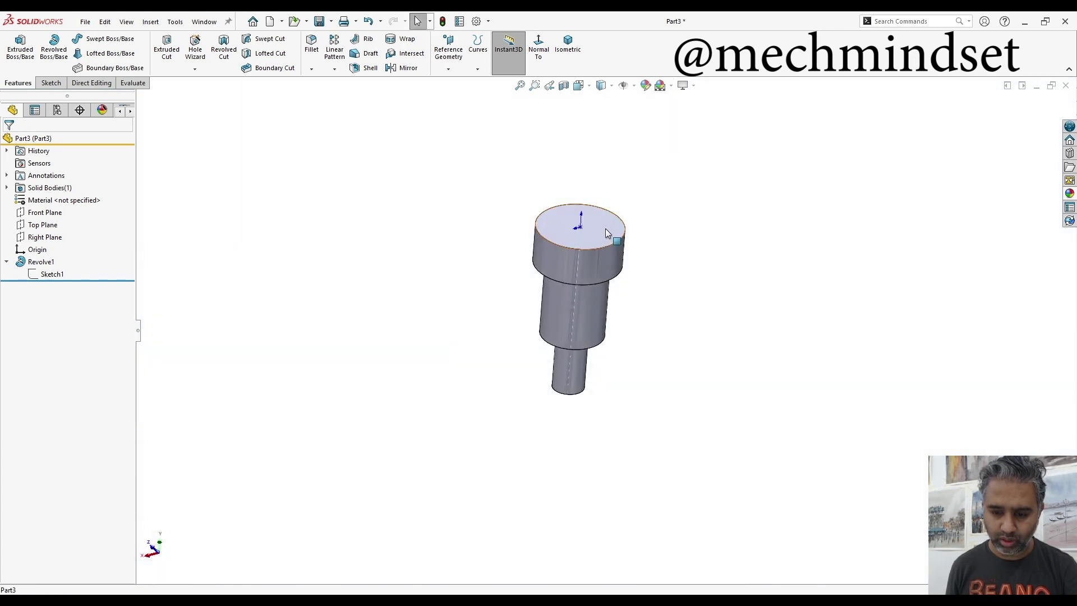
click(604, 228)
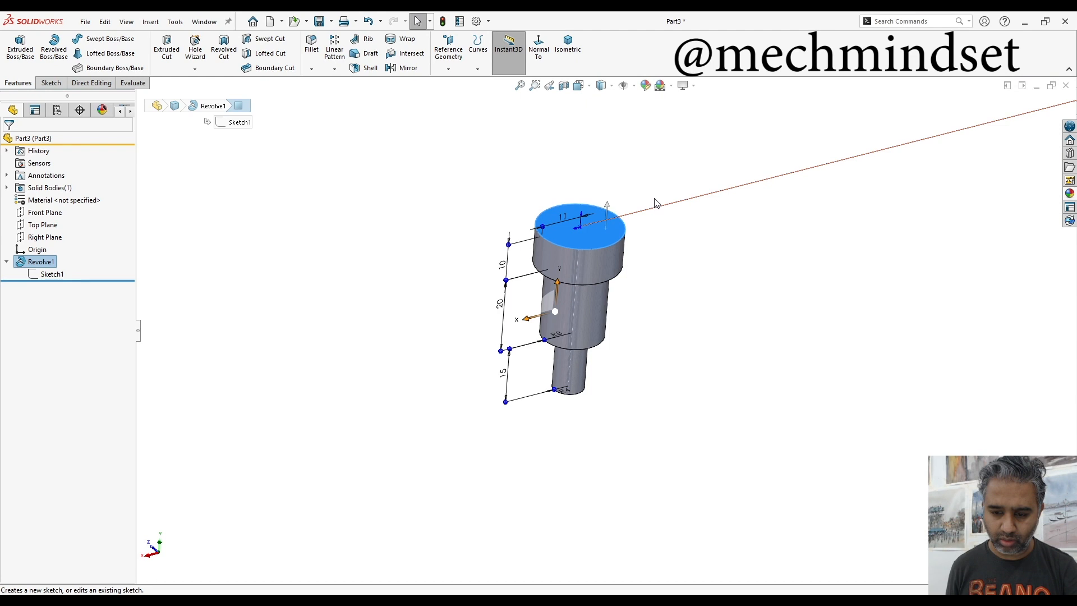
click(690, 278)
mouse_move(690, 279)
middle_down()
mouse_move(618, 200)
mouse_move(676, 378)
mouse_move(797, 299)
mouse_move(762, 275)
mouse_move(711, 276)
middle_up()
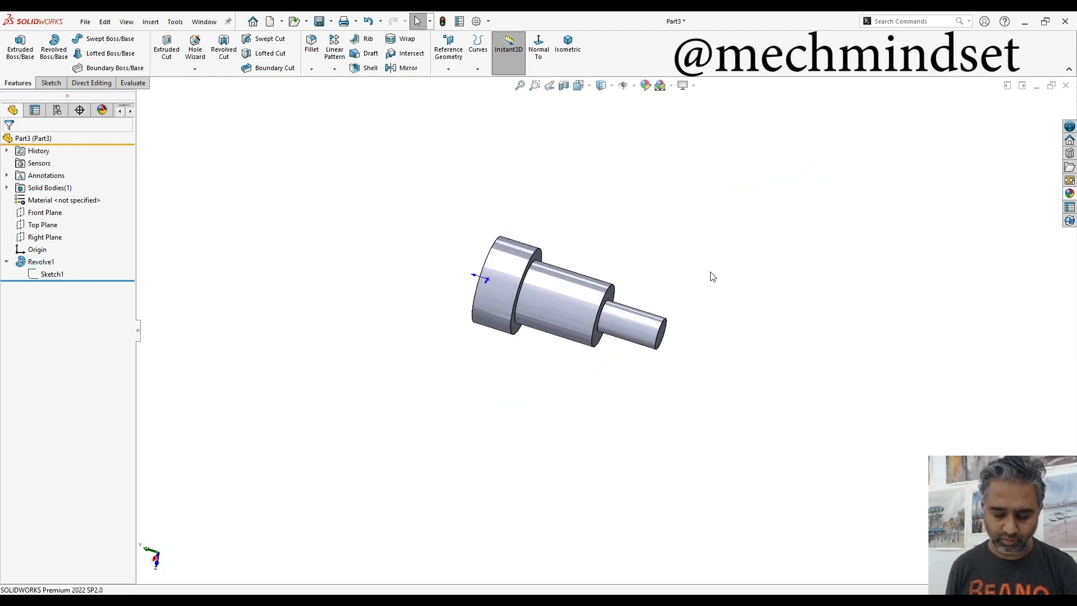
key(space)
key(Escape)
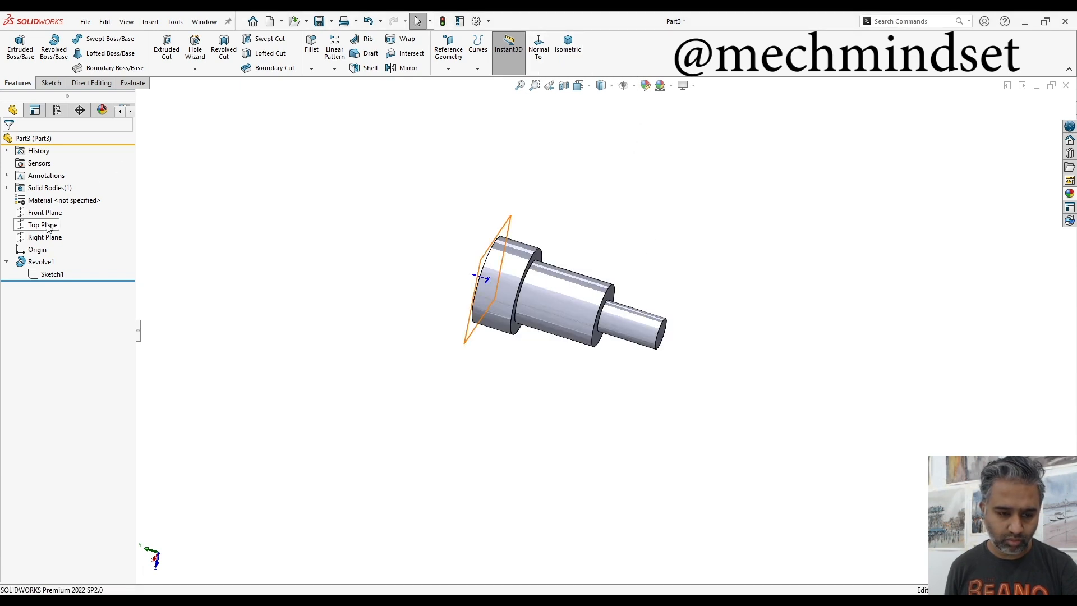
click(50, 82)
- Begin a new sketch on the Right Plane beside the screw head
click(15, 46)
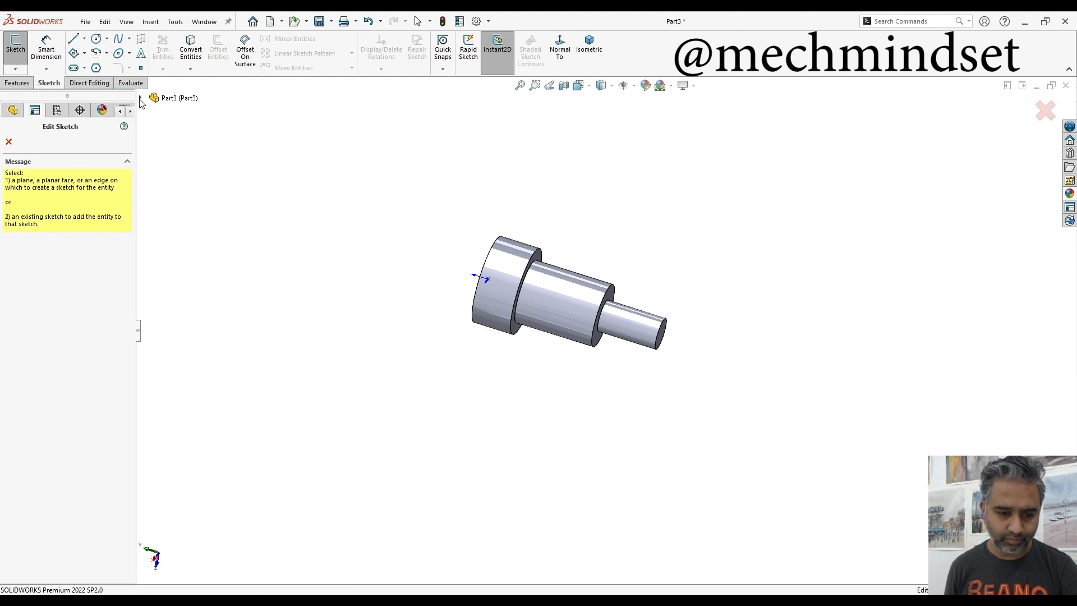
click(143, 99)
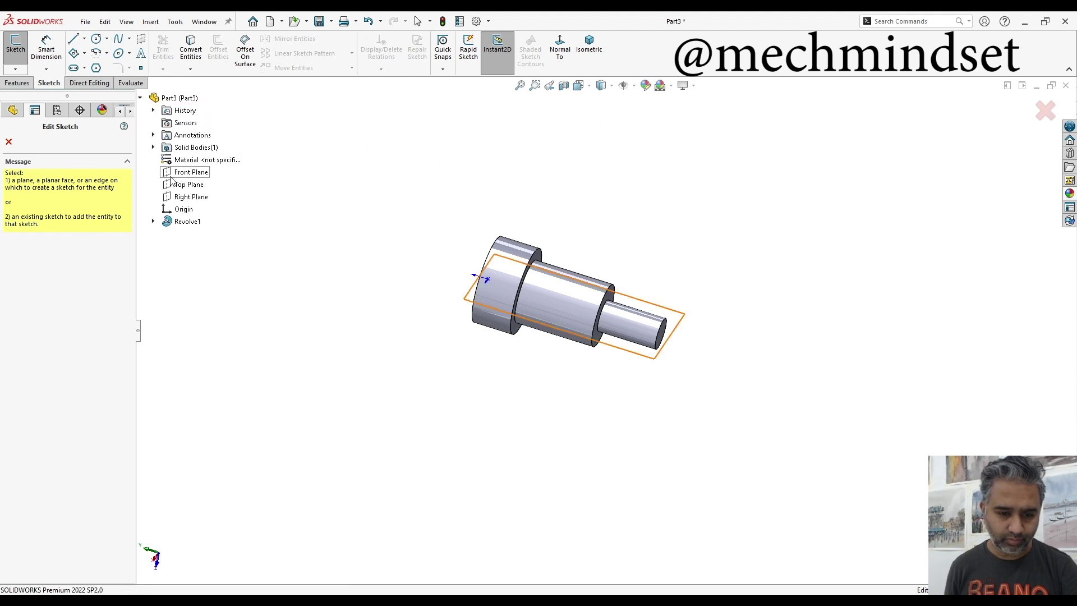
click(193, 197)
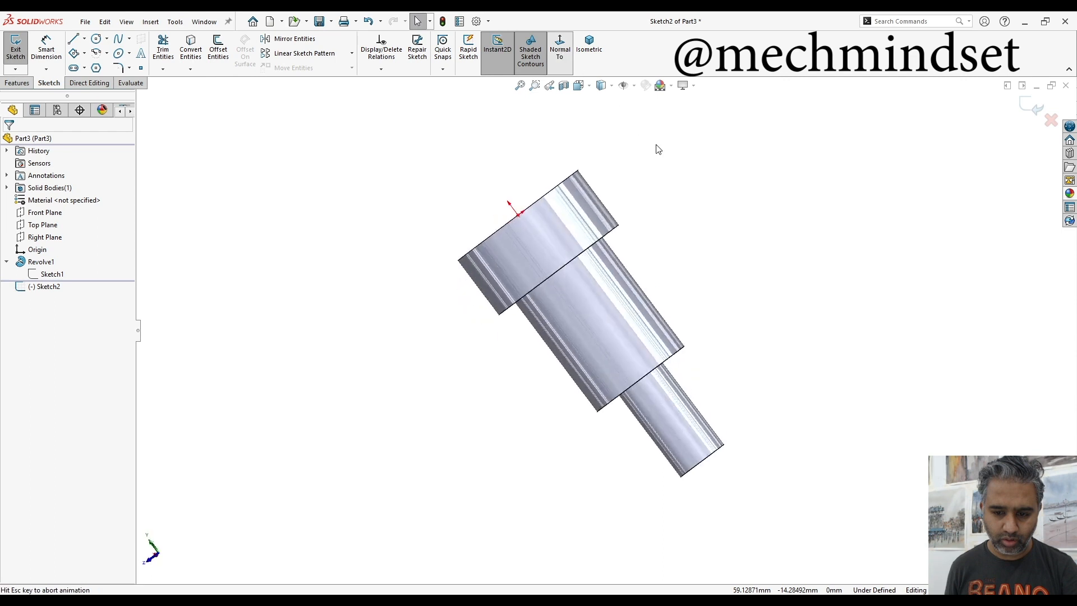
ctrl+middle_drag(765, 187, 682, 268)
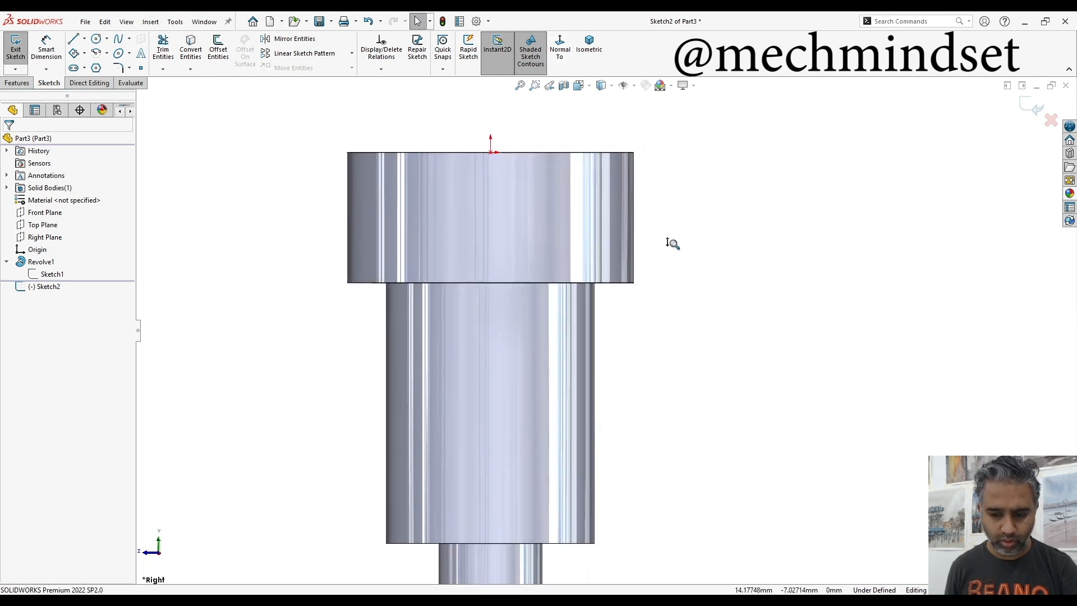
scroll(672, 244, down, 1)
scroll(661, 223, down, 2)
scroll(652, 216, down, 1)
scroll(639, 212, down, 1)
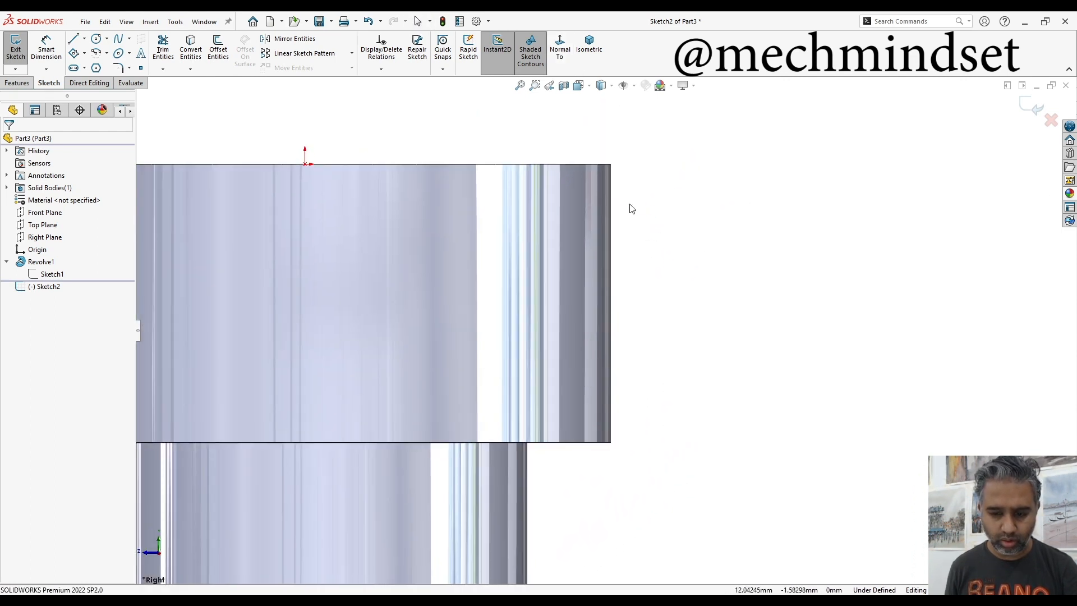
- Draw a vertical line down the head's edge ending in a short angled segment and verify its Vertical relation
click(602, 153)
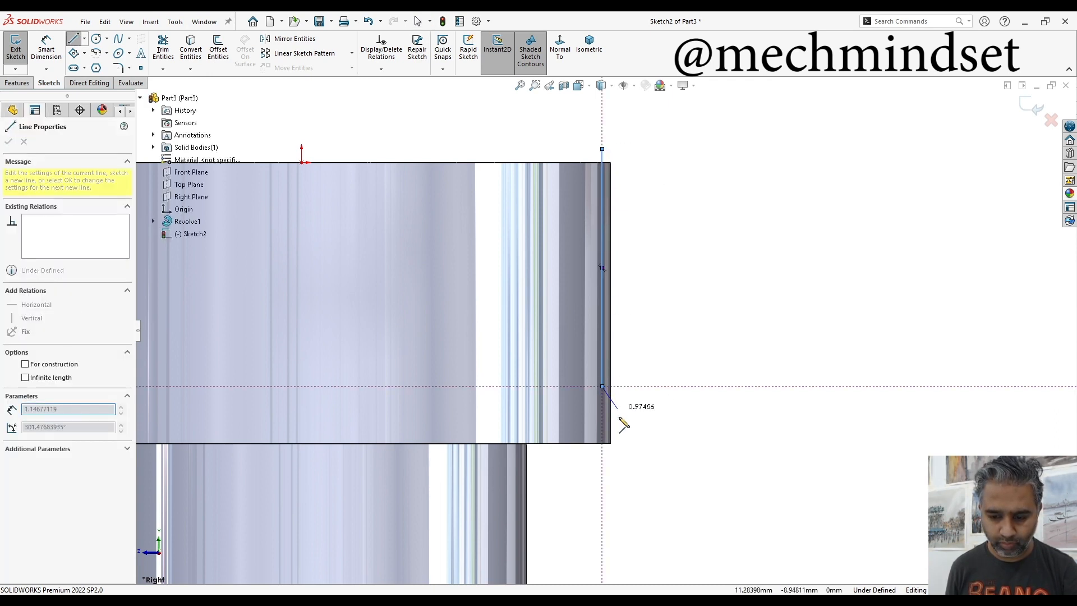
click(601, 387)
key(Escape)
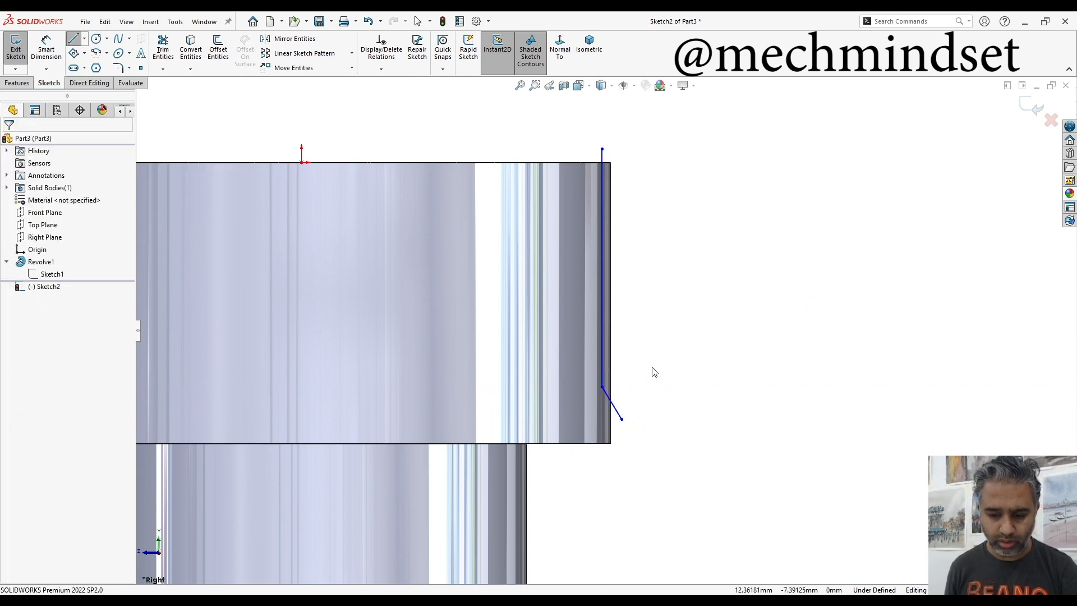
scroll(661, 328, down, 2)
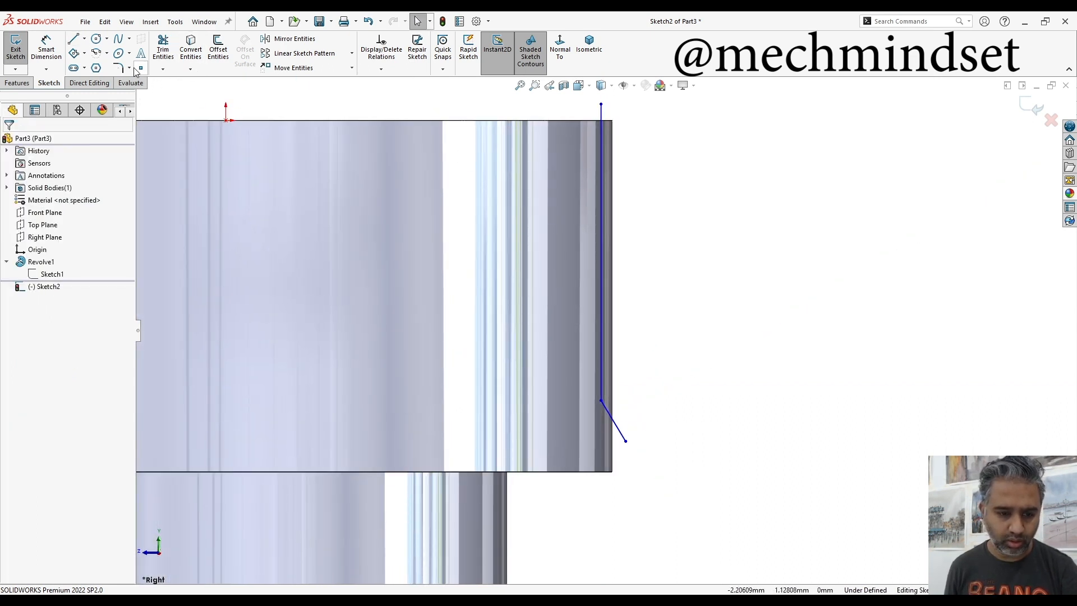
click(599, 368)
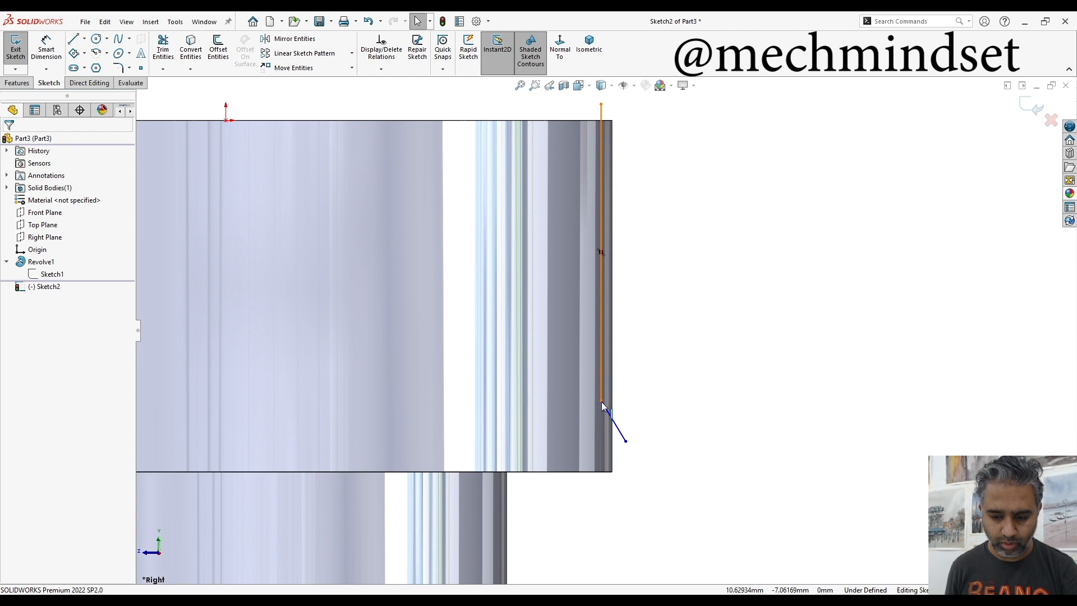
click(626, 440)
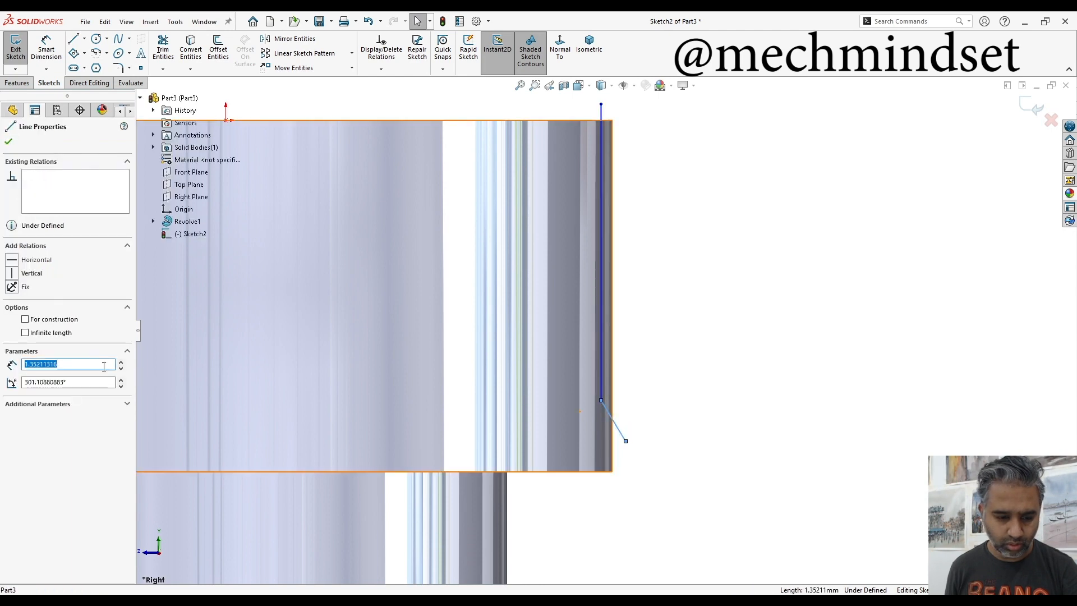
click(600, 378)
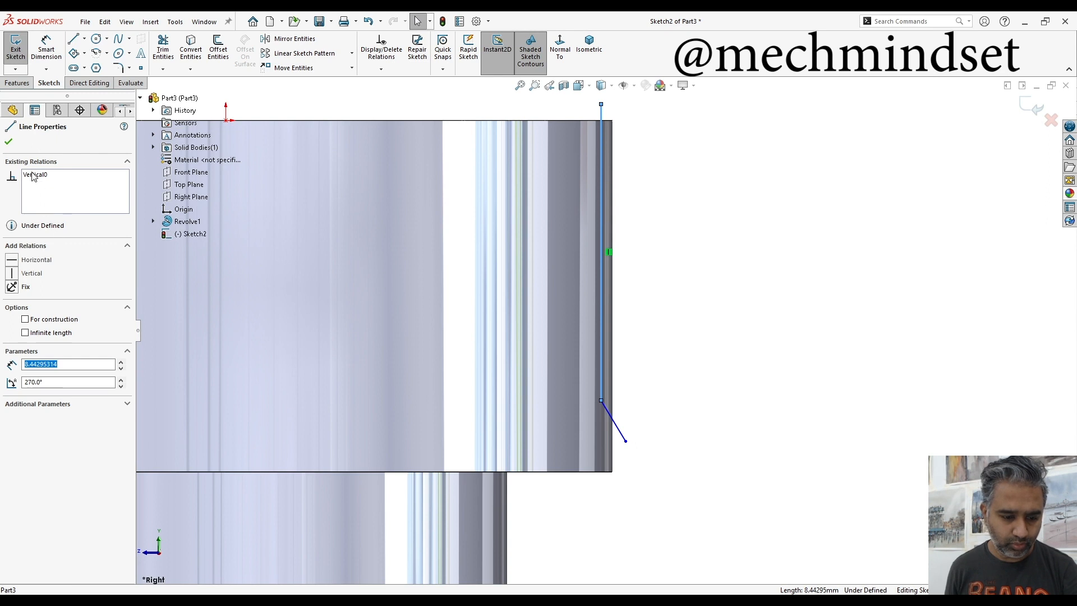
key(Escape)
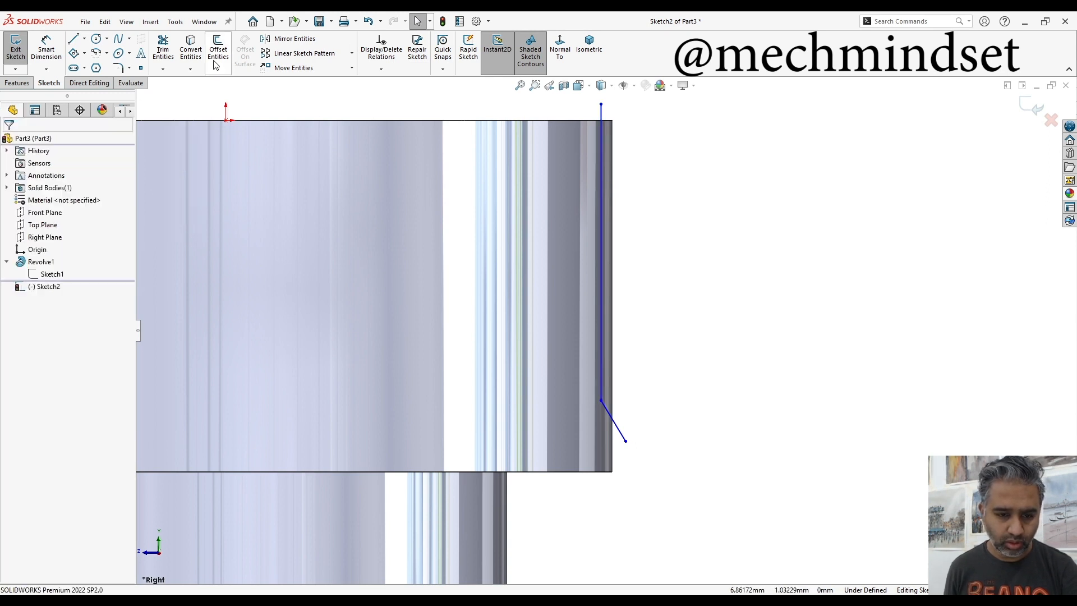
- Add a 2 mm sketch fillet between the vertical line and the angled segment
click(120, 68)
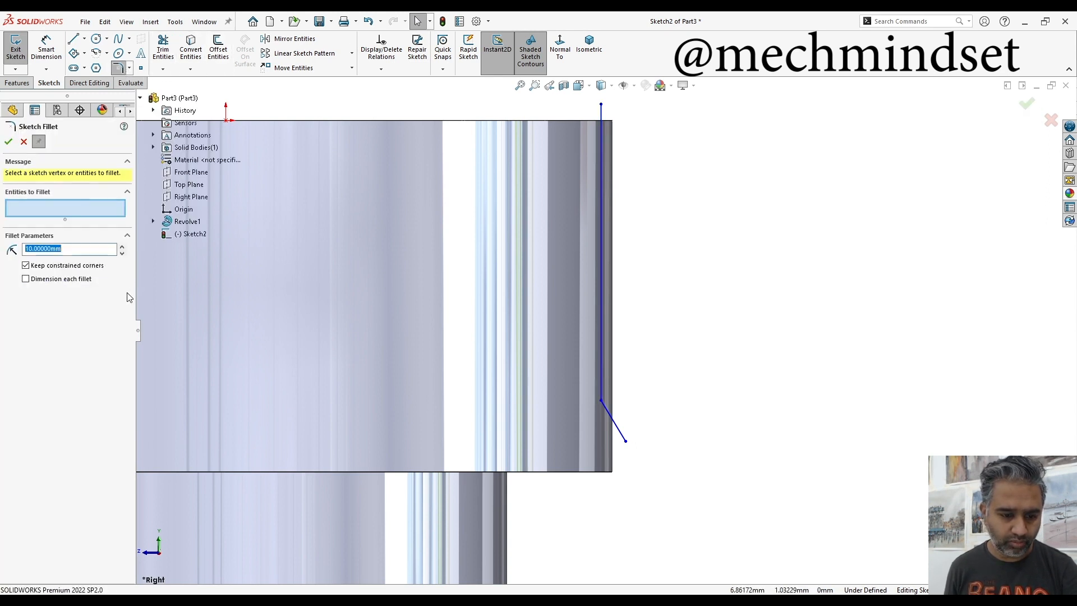
click(603, 360)
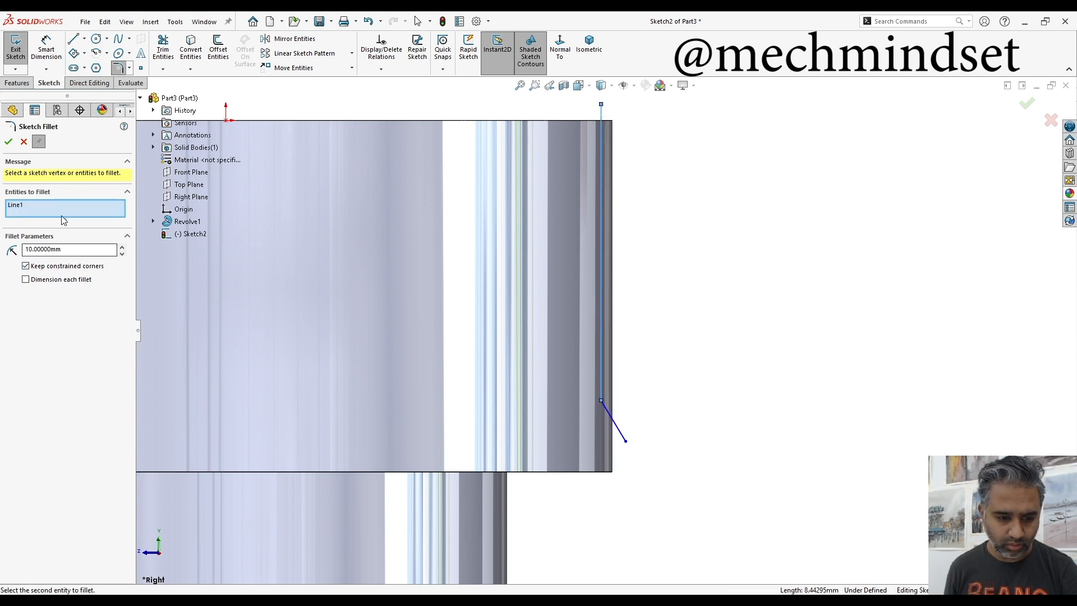
double_click(63, 250)
text(2)
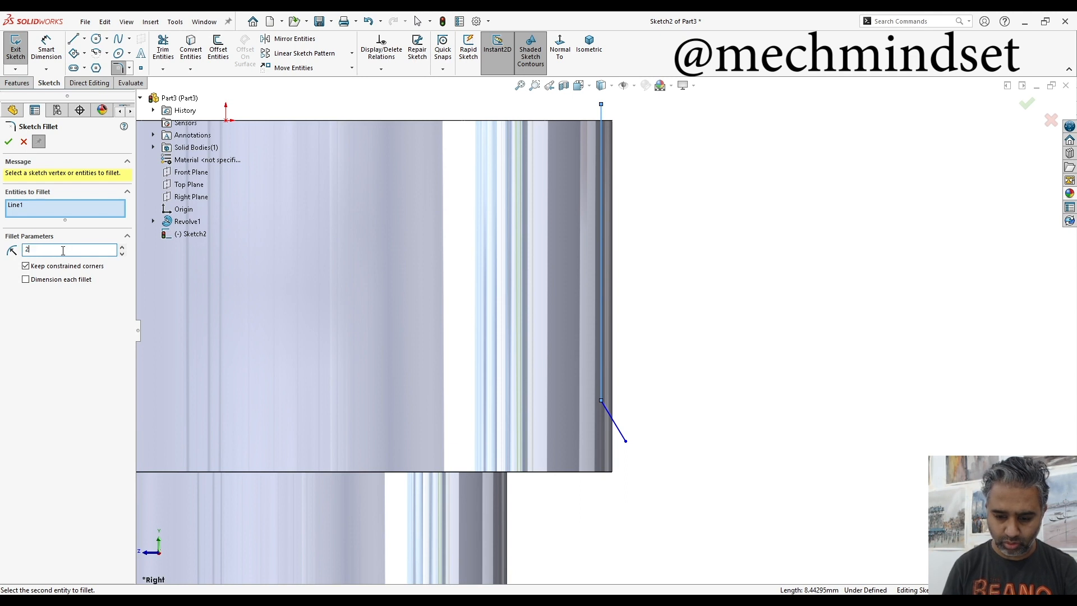
click(614, 423)
scroll(648, 404, down, 2)
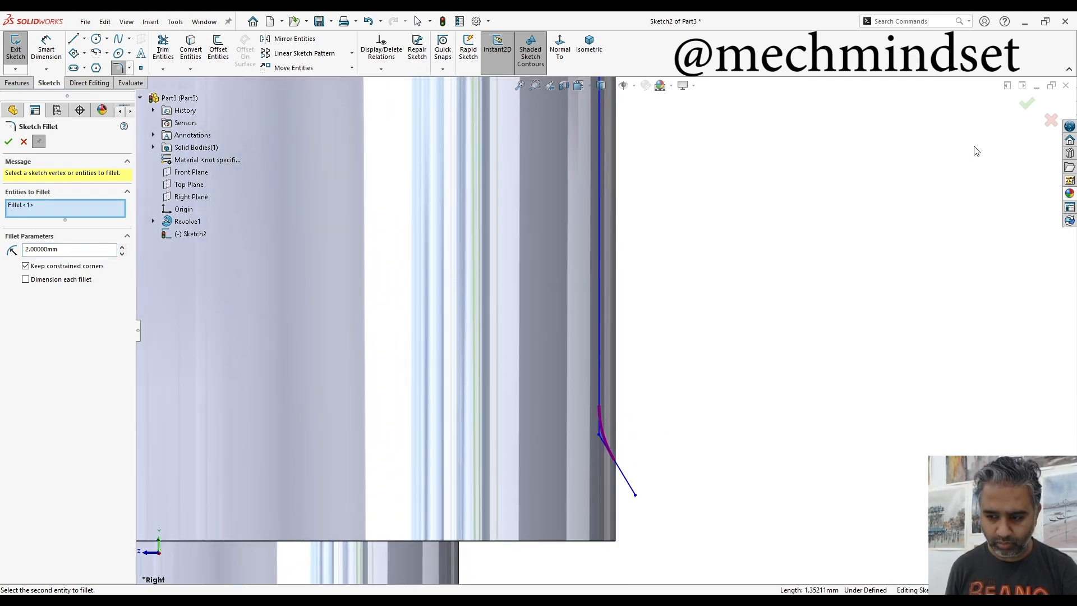
click(1021, 106)
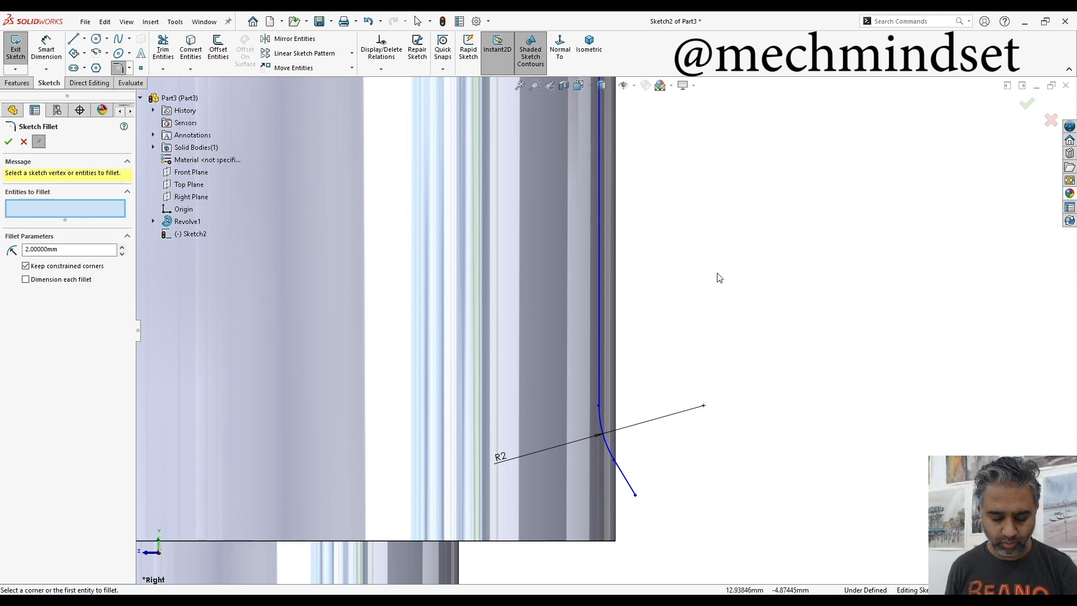
mouse_move(718, 278)
middle_down()
mouse_move(757, 365)
mouse_move(646, 202)
mouse_move(794, 199)
mouse_move(729, 269)
mouse_move(697, 245)
middle_up()
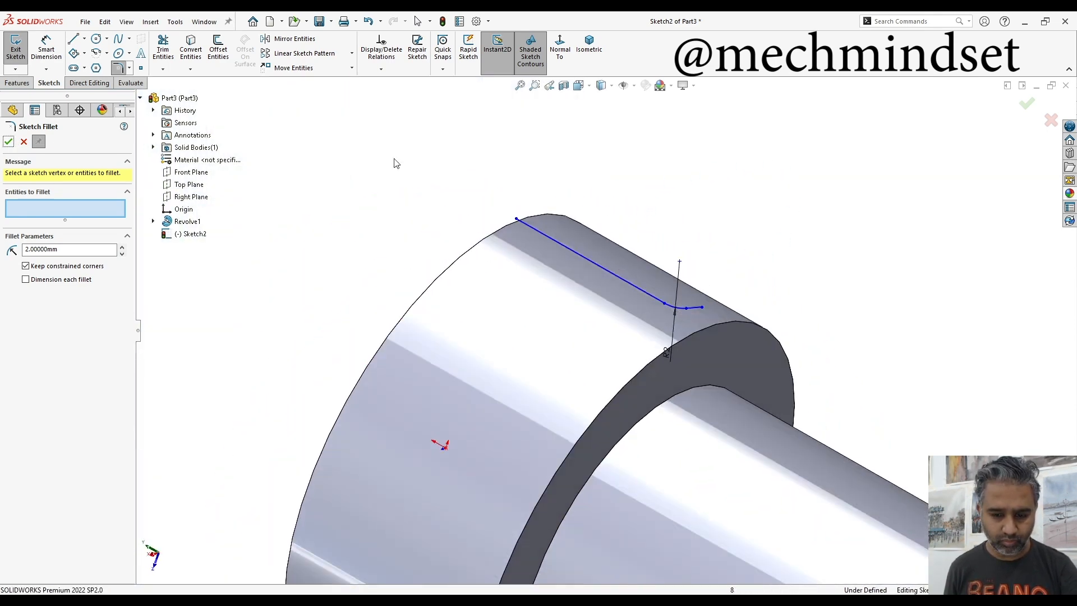
- Exit Sketch2 and start a trial sketch on the Top Plane
click(1026, 104)
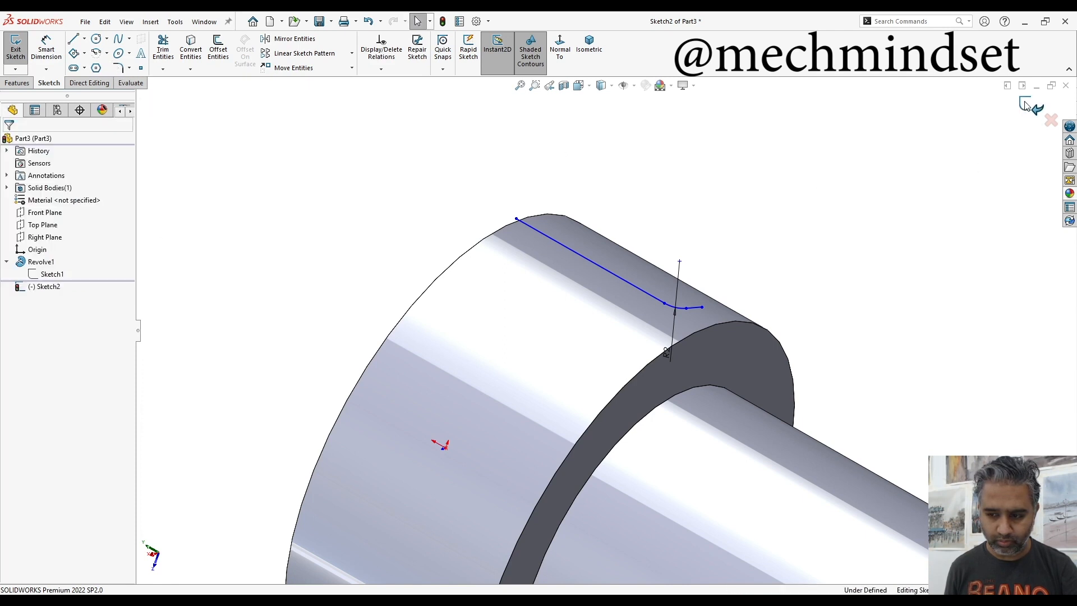
click(1027, 106)
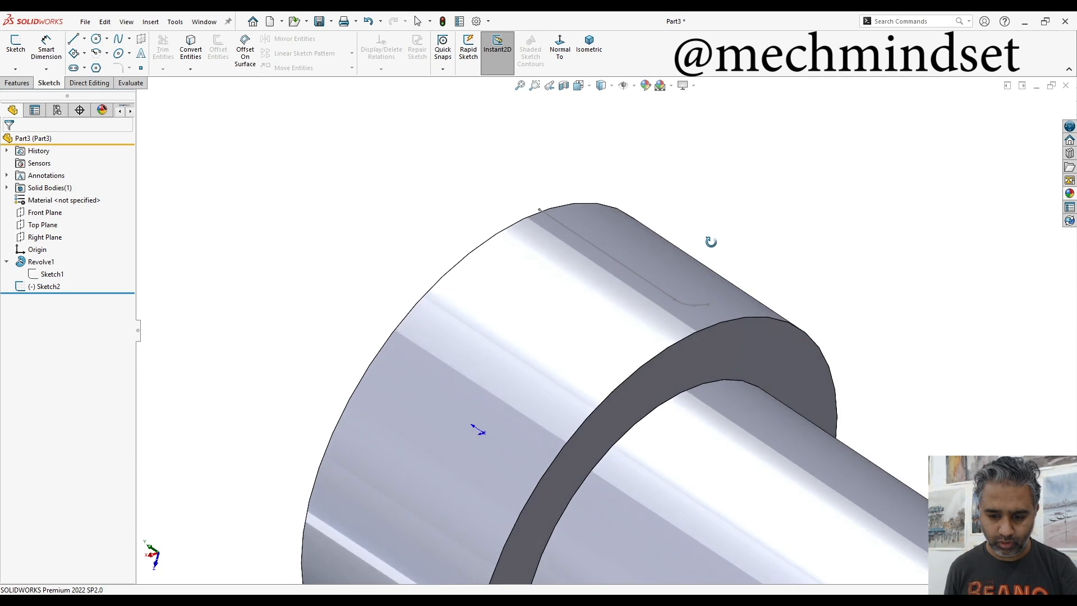
middle_drag(728, 215, 637, 250)
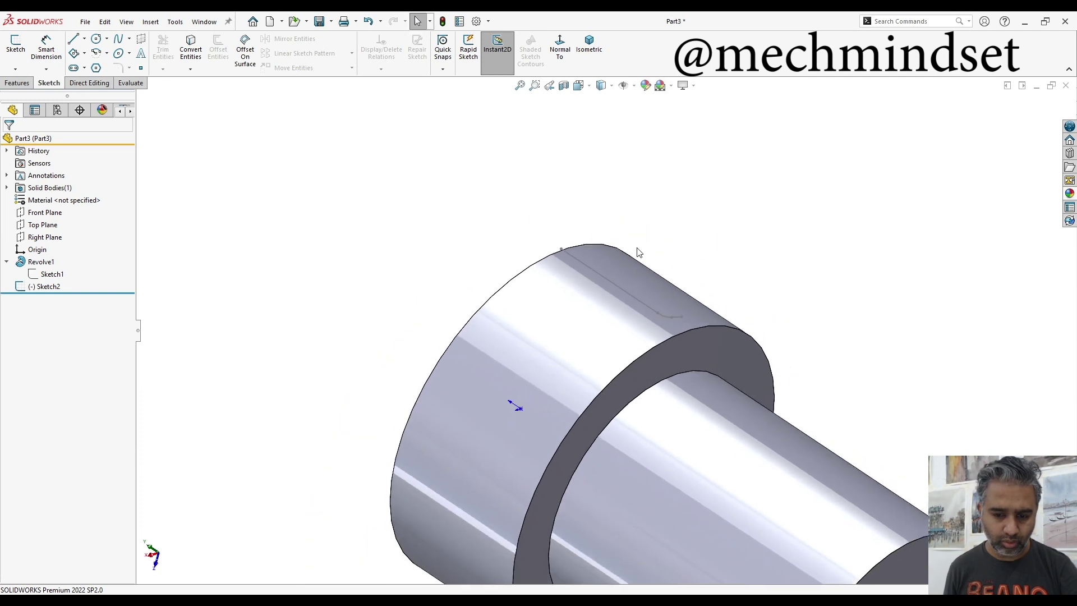
click(42, 224)
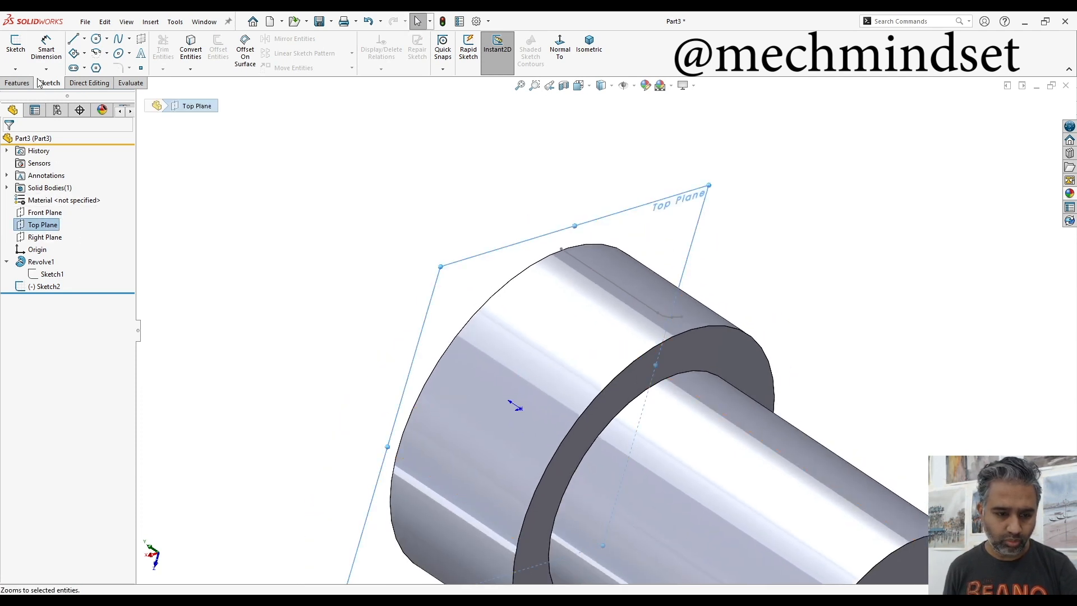
click(15, 46)
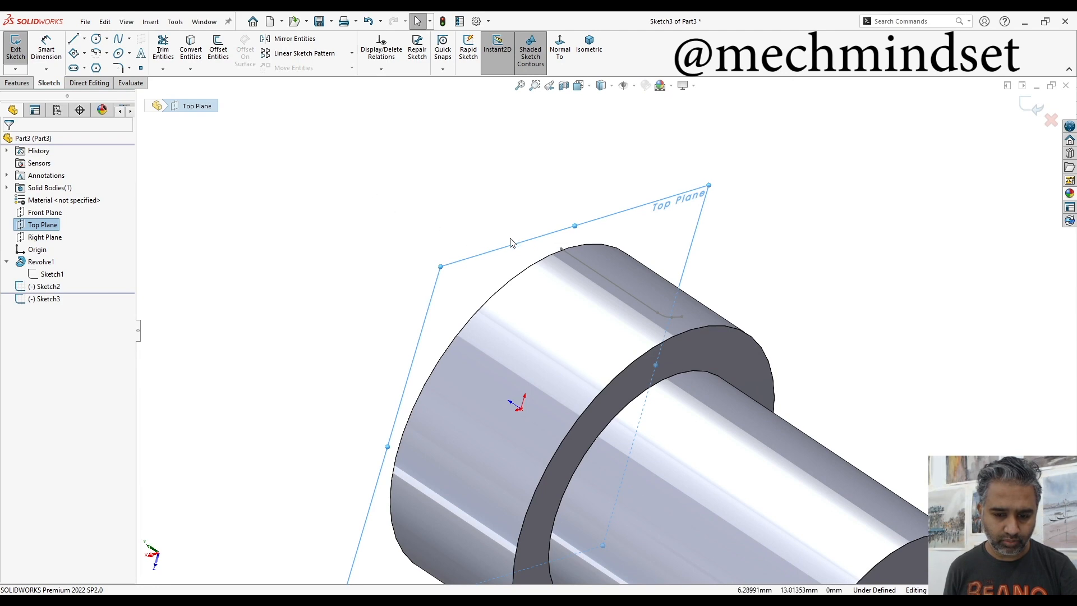
mouse_move(511, 243)
middle_down()
mouse_move(568, 203)
mouse_move(543, 258)
middle_up()
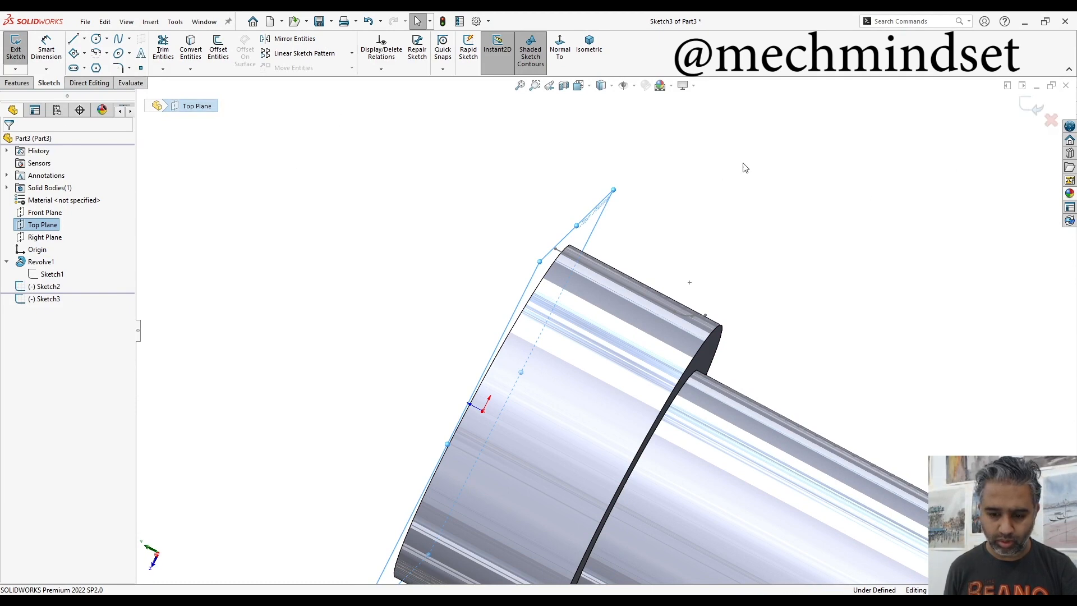
- Compare Right and Top Planes with a Normal To view, then return to the Features commands
click(709, 163)
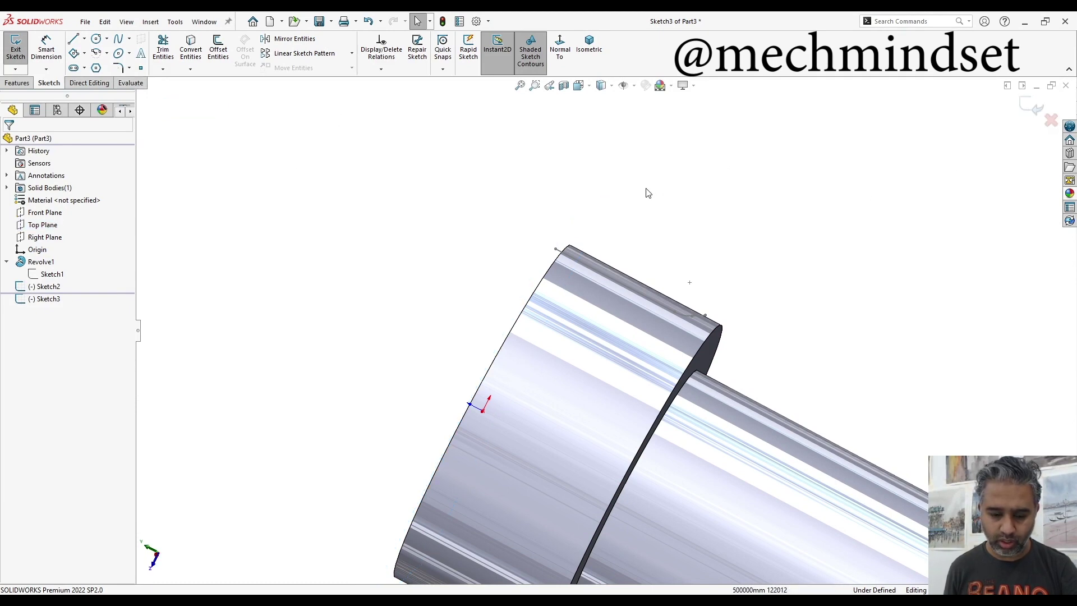
click(43, 235)
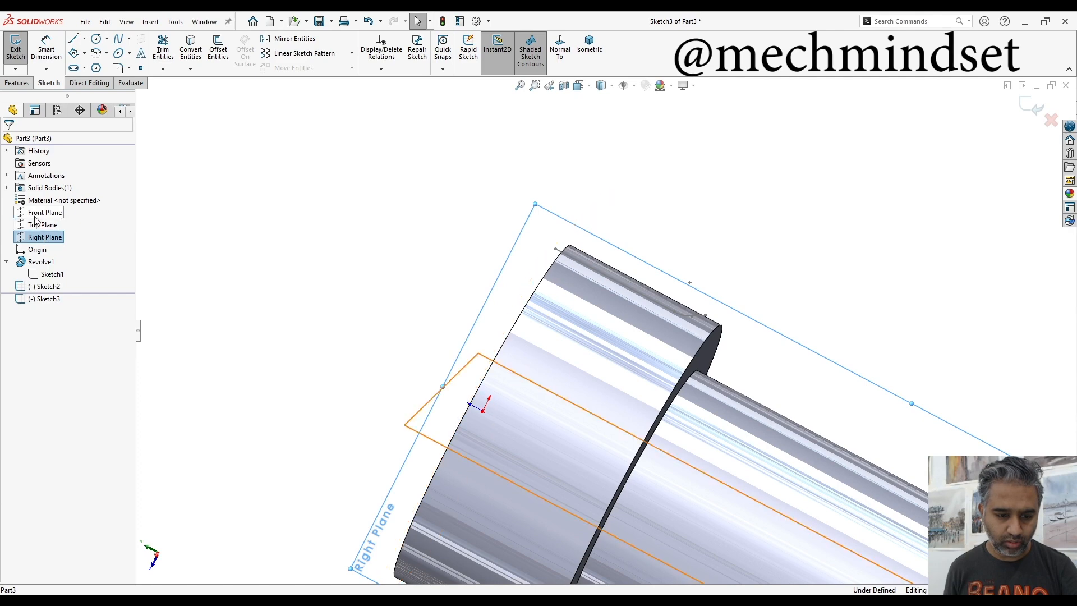
click(41, 225)
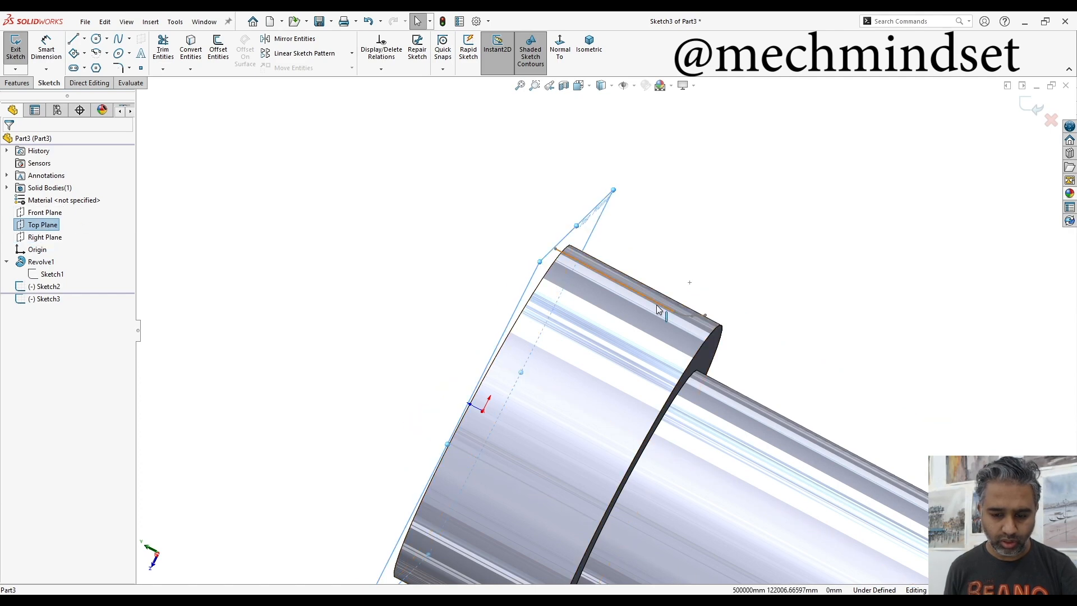
click(560, 49)
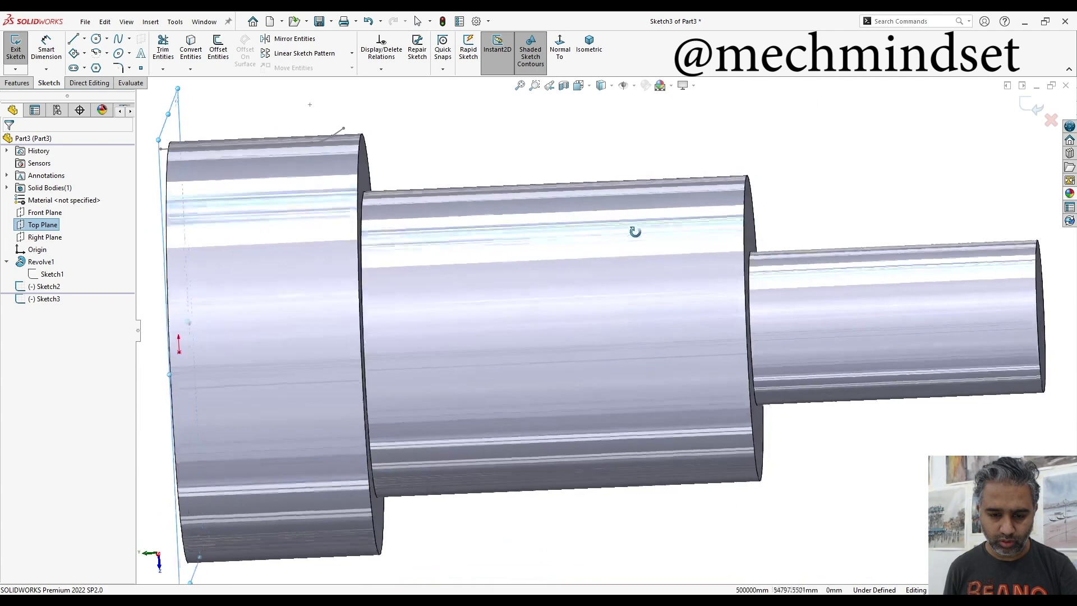
middle_drag(714, 218, 549, 225)
scroll(682, 214, up, 2)
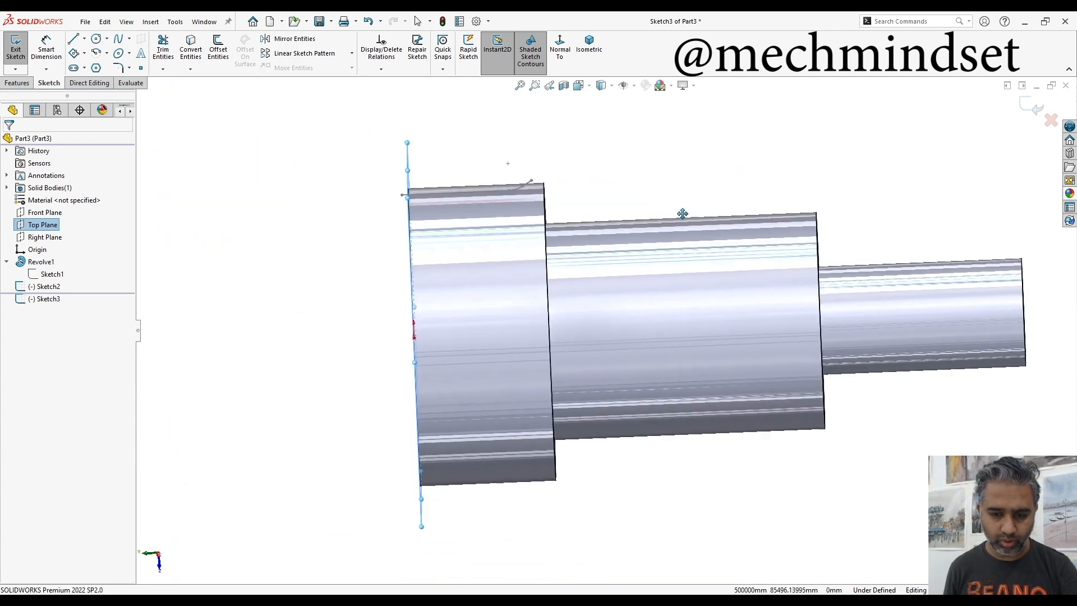
middle_drag(681, 214, 625, 197)
scroll(538, 211, down, 2)
scroll(367, 181, down, 2)
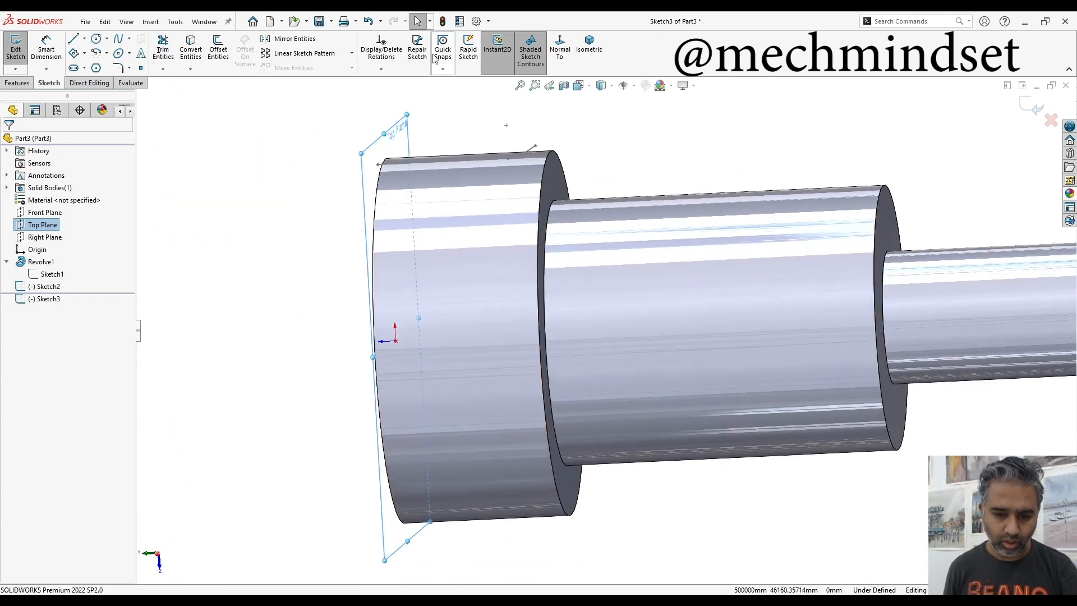
click(17, 83)
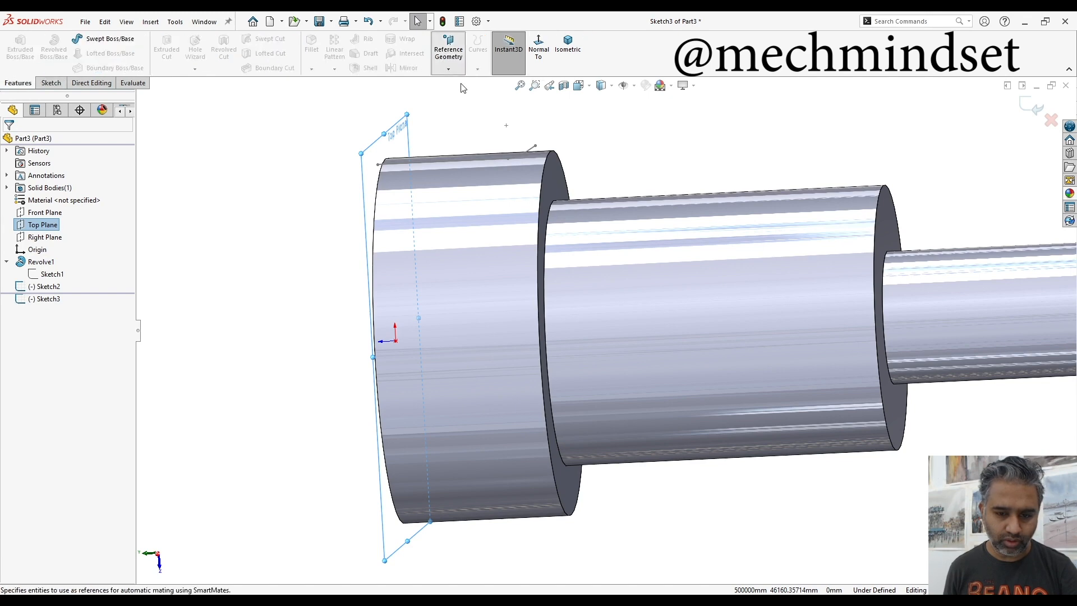
- Create Plane1 parallel to Top Plane through Point1@Sketch2 and select it for sketching
click(1049, 116)
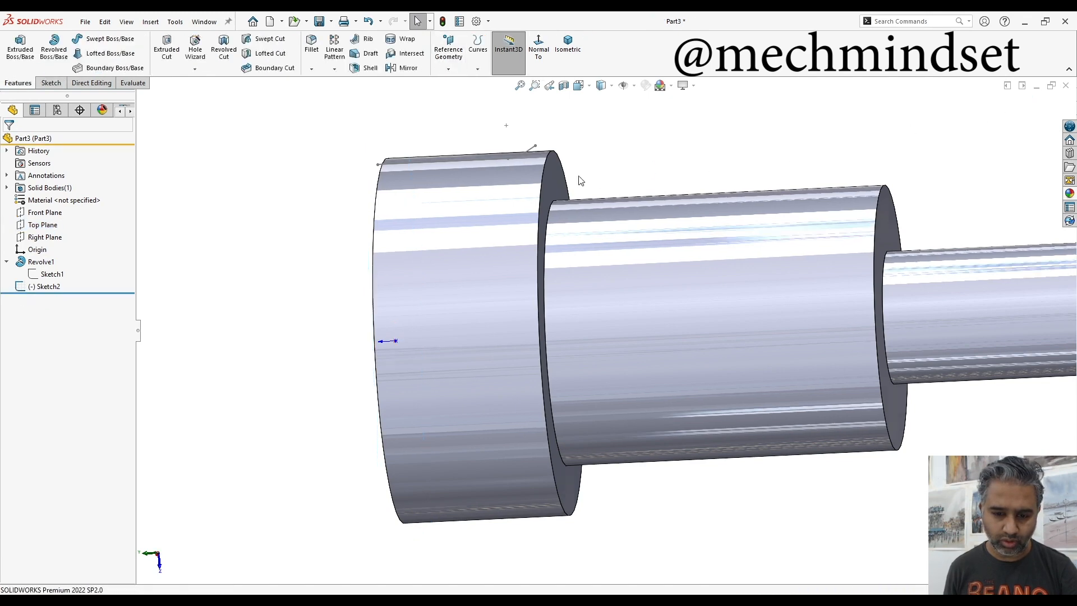
click(46, 224)
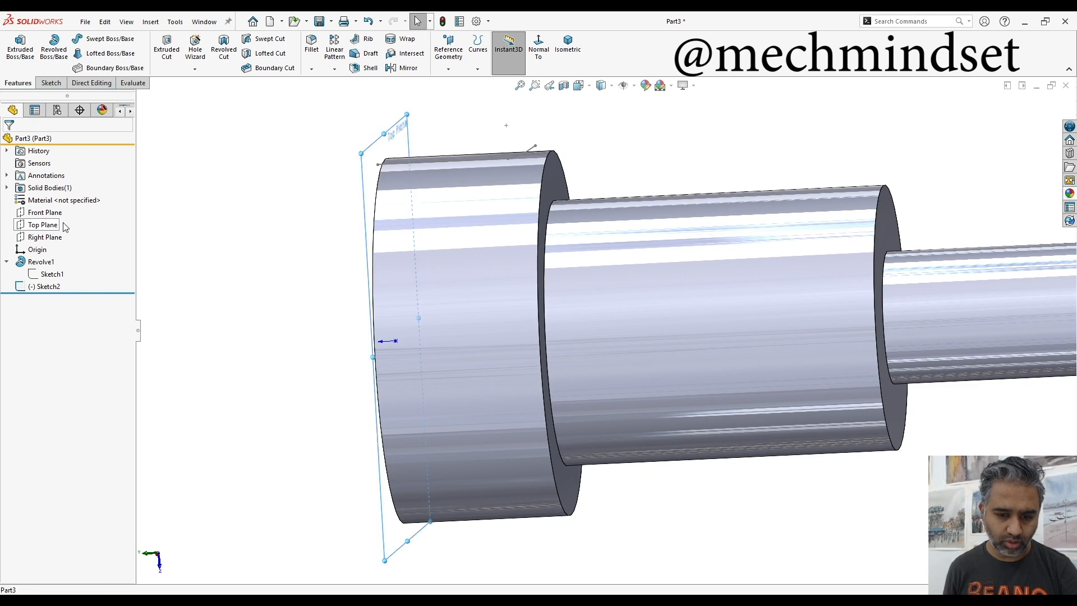
click(448, 48)
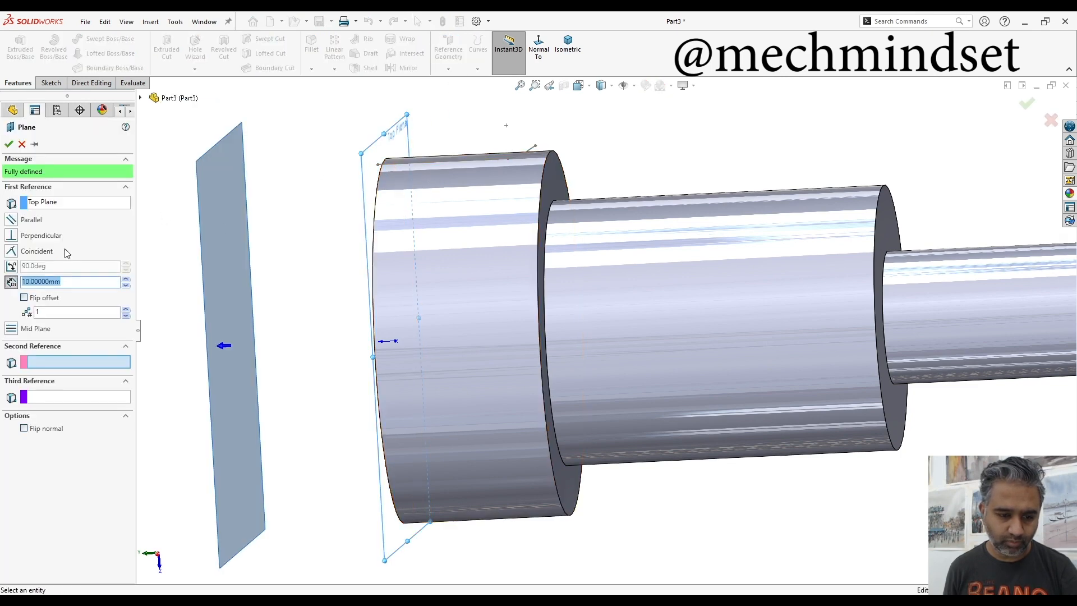
click(386, 168)
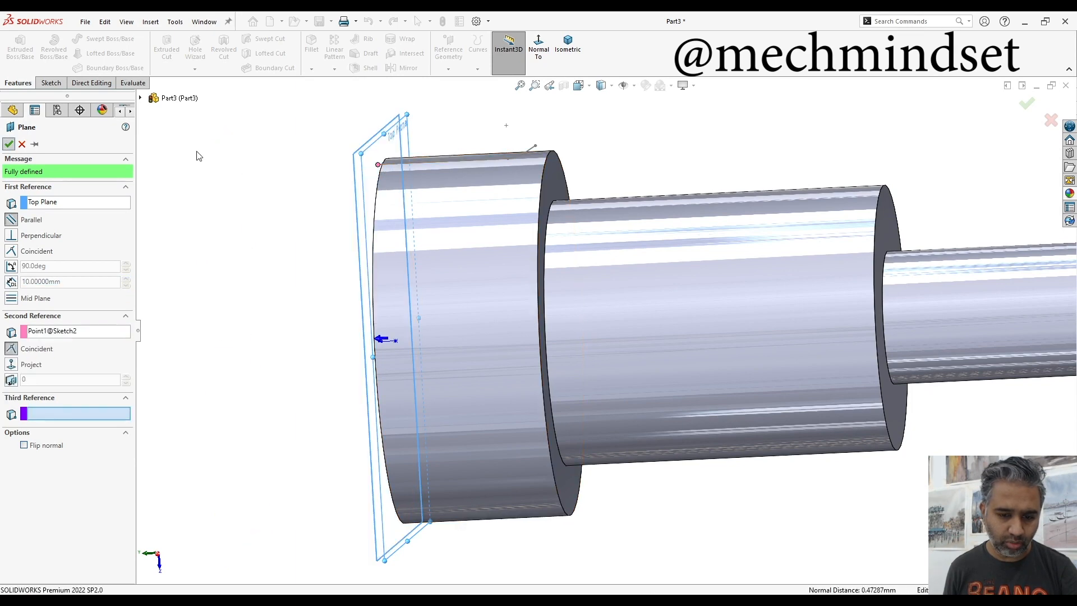
click(8, 145)
click(38, 299)
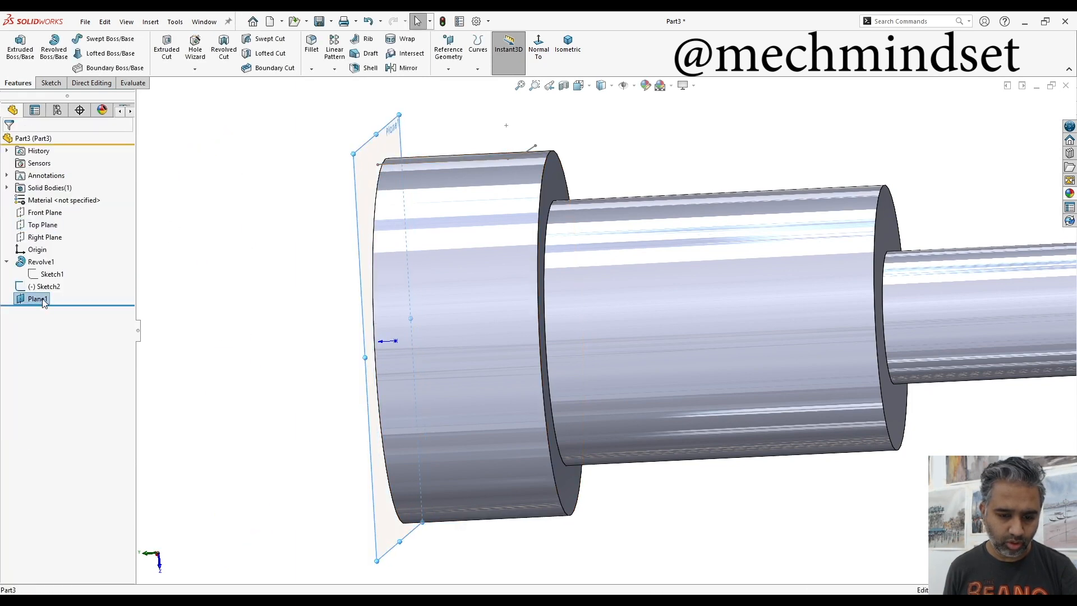
click(49, 83)
- Sketch a three-sided polygon on Plane1 at the head's end face, viewed Normal To
click(17, 47)
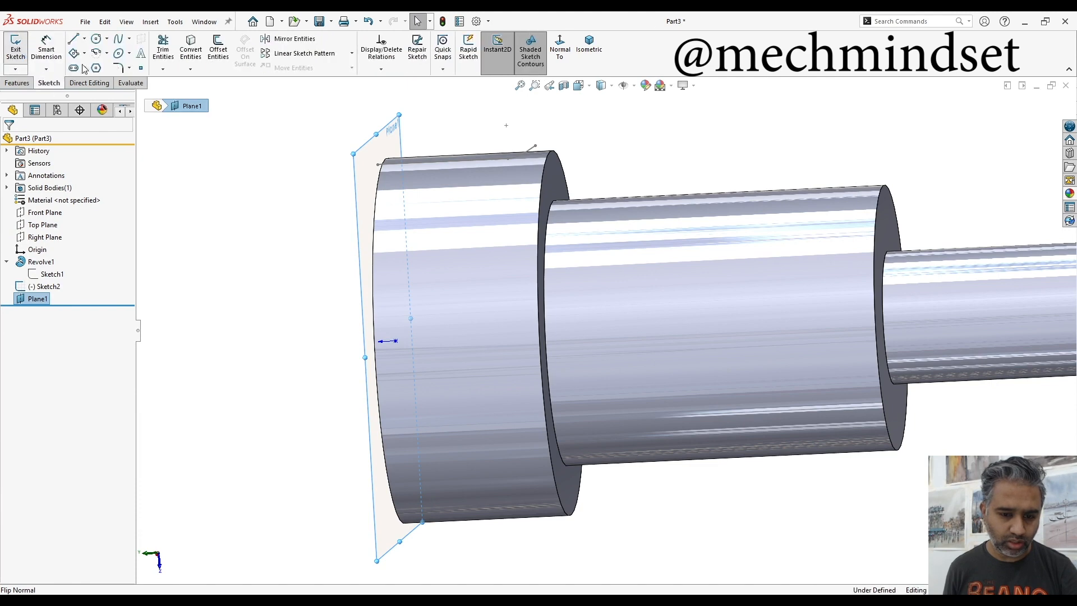
click(556, 53)
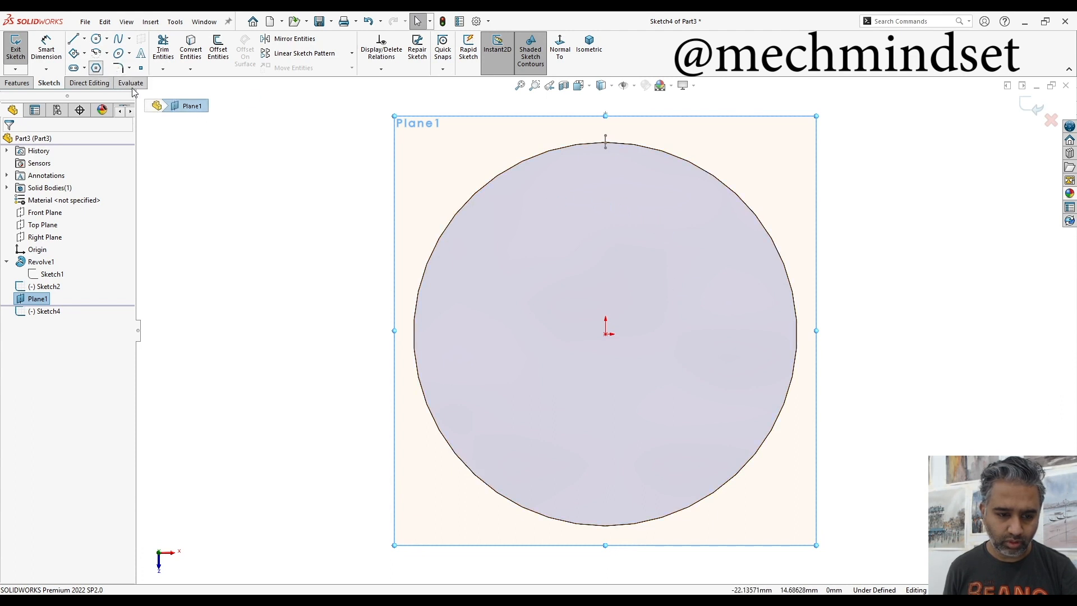
click(575, 229)
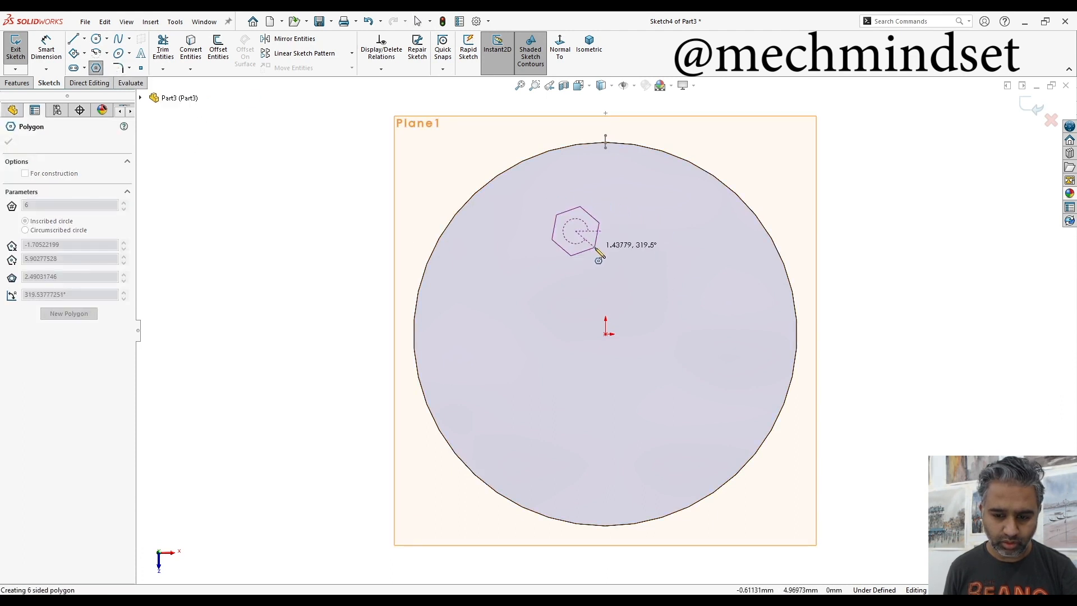
click(598, 252)
scroll(618, 244, down, 3)
scroll(644, 353, down, 2)
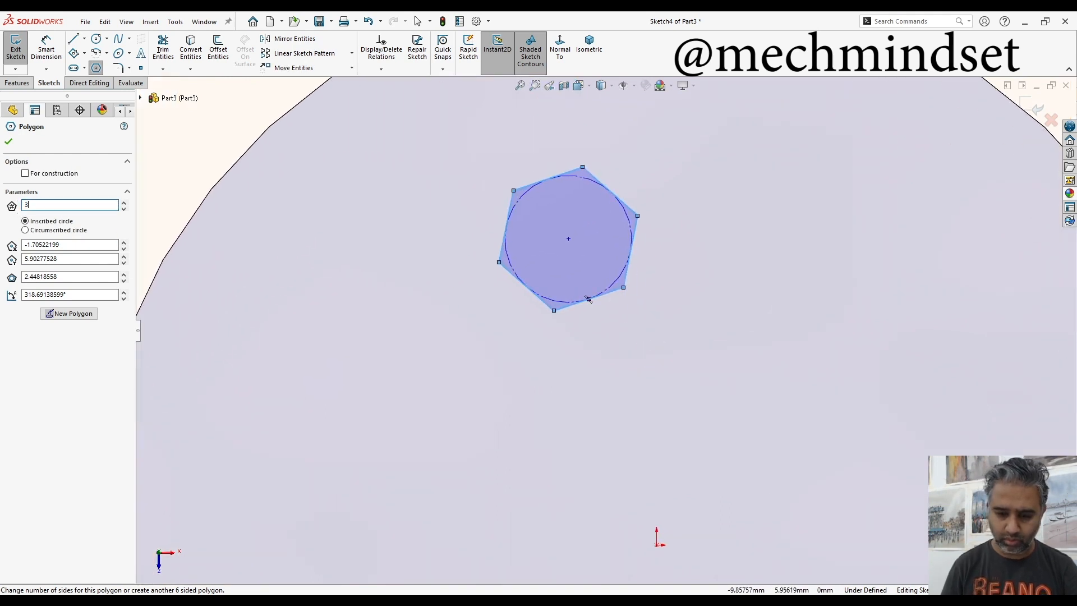
text(3)
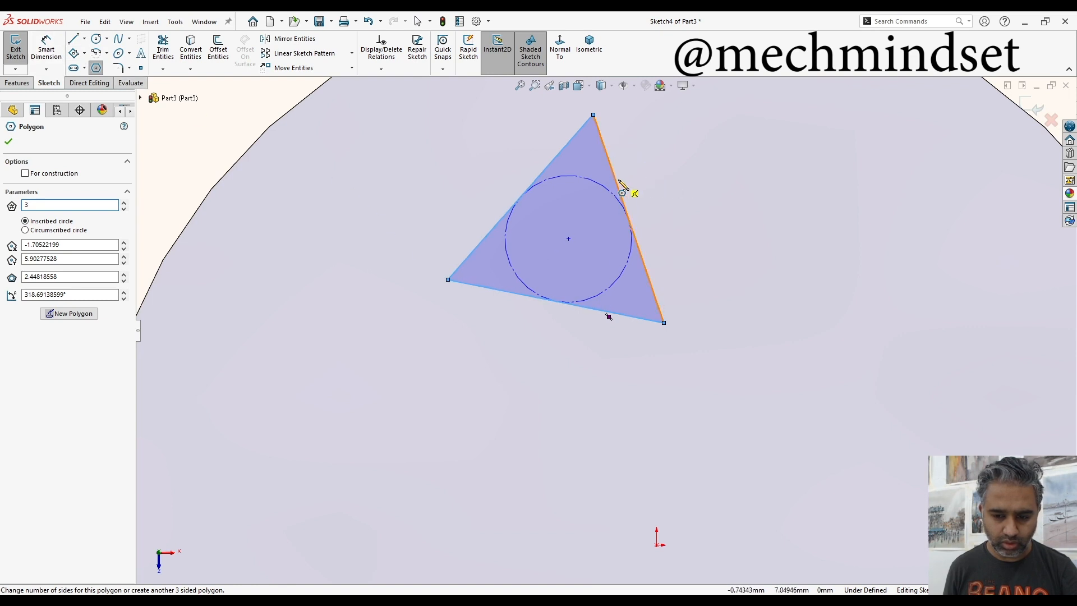
text(d)
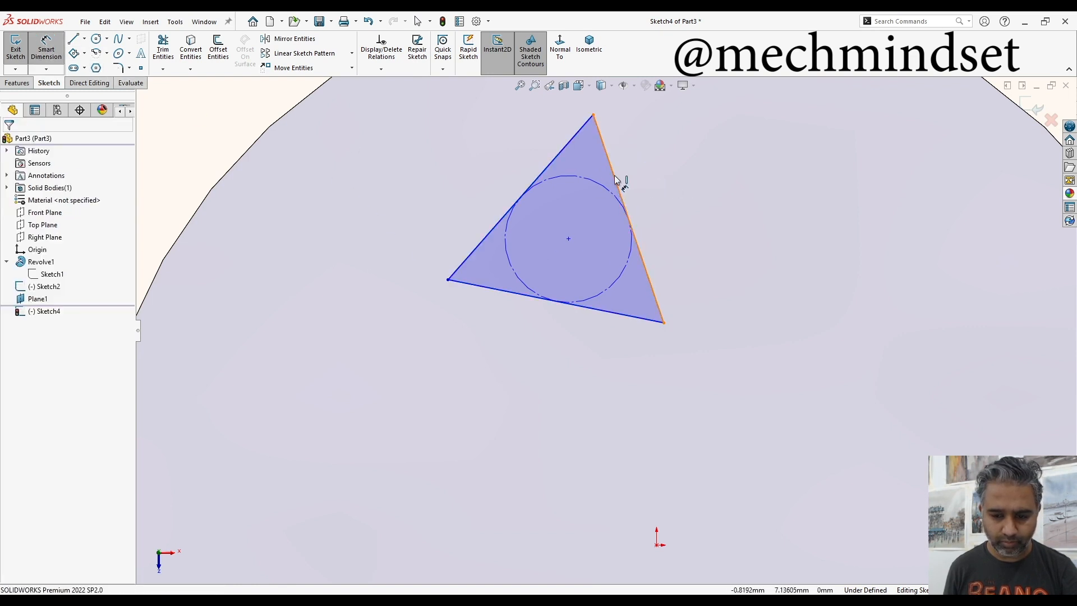
- Dimension the triangle's height to 1 mm and make its top edge horizontal
click(619, 180)
click(684, 192)
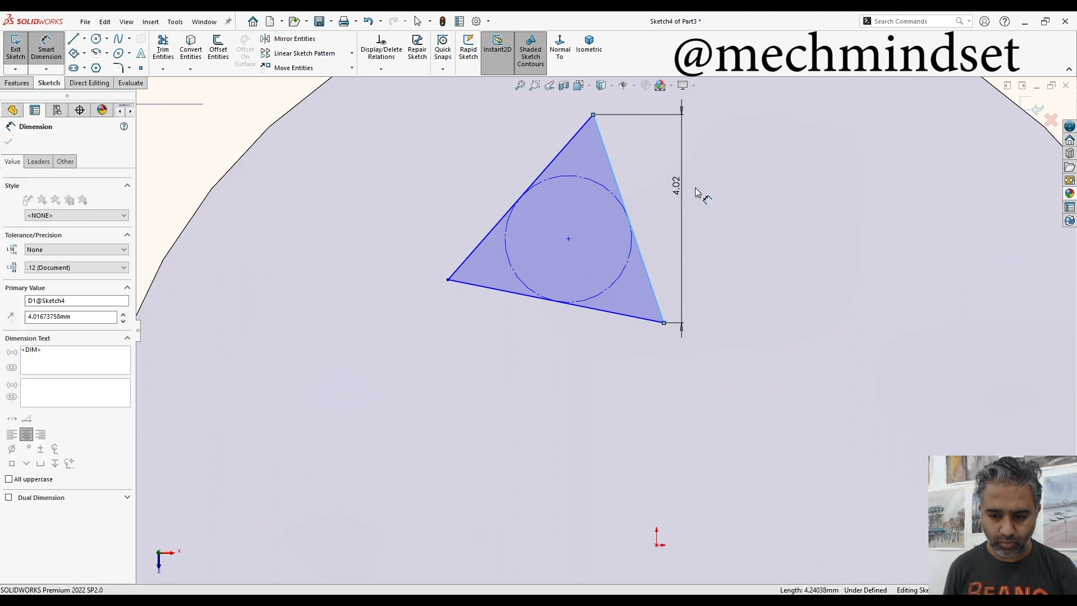
text(2)
key(Return)
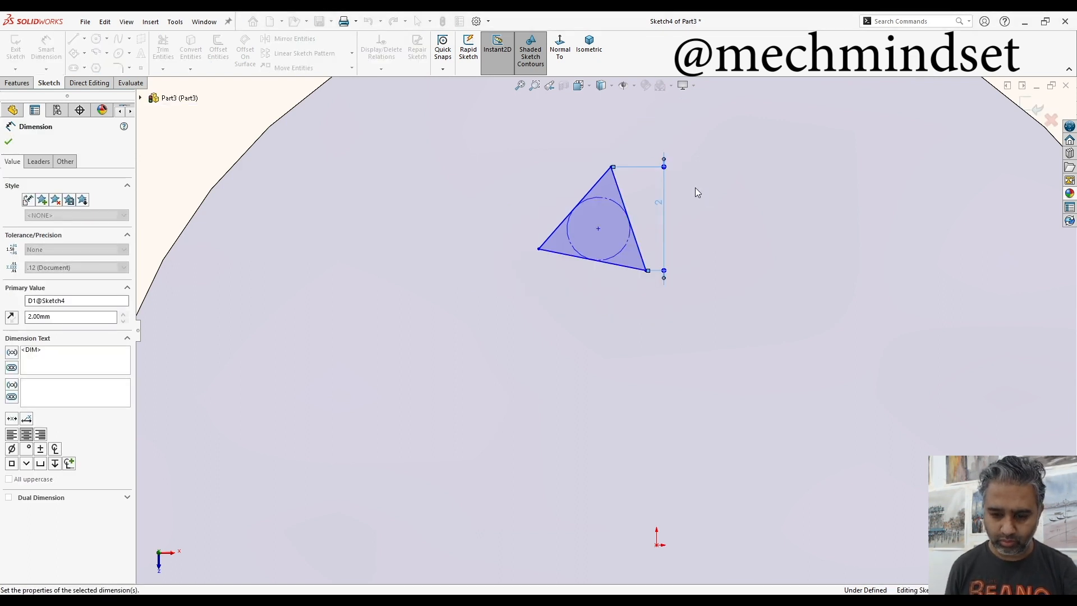
scroll(723, 204, up, 3)
scroll(709, 258, down, 2)
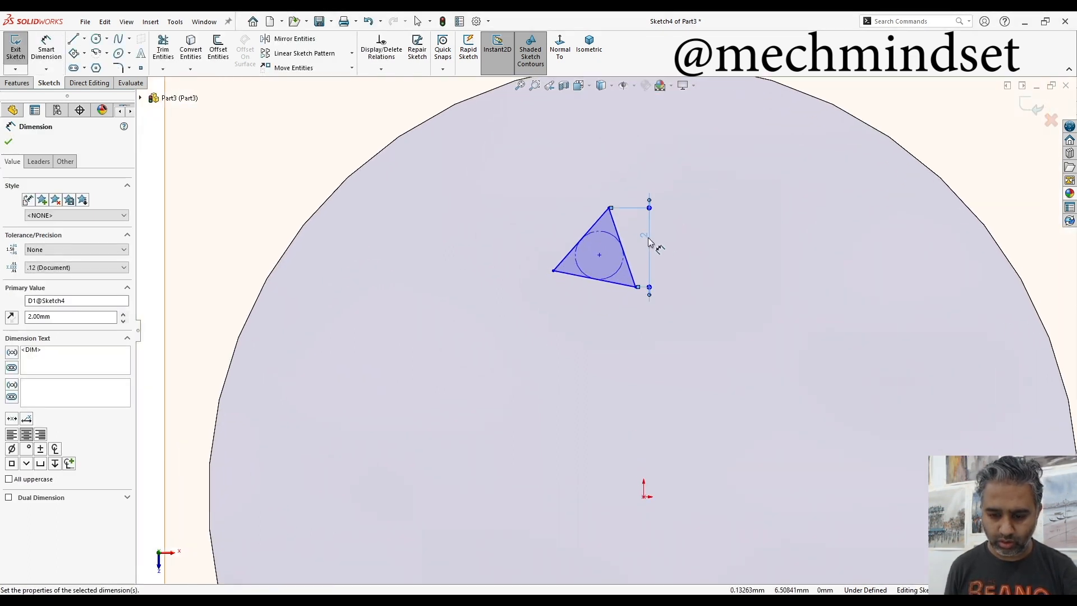
key(Escape)
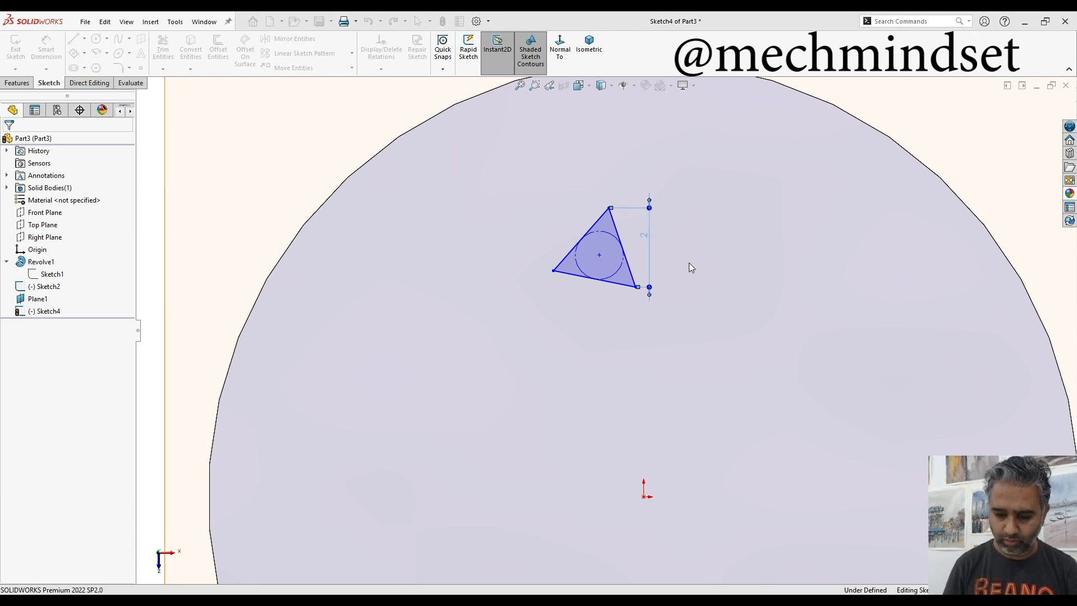
scroll(689, 263, up, 3)
scroll(689, 247, down, 1)
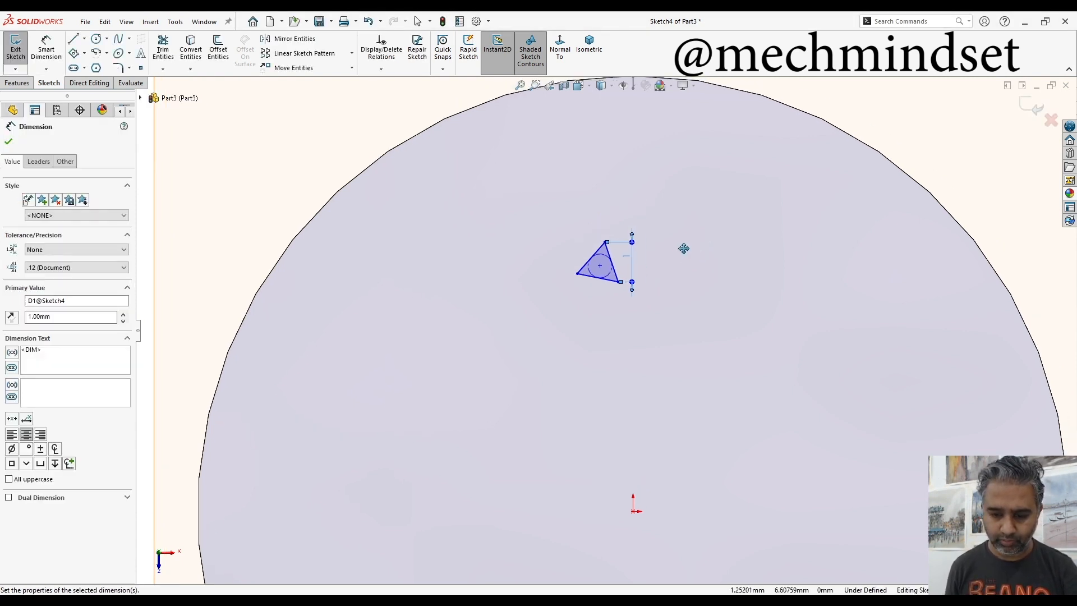
scroll(680, 245, down, 1)
scroll(680, 245, down, 2)
scroll(667, 278, up, 2)
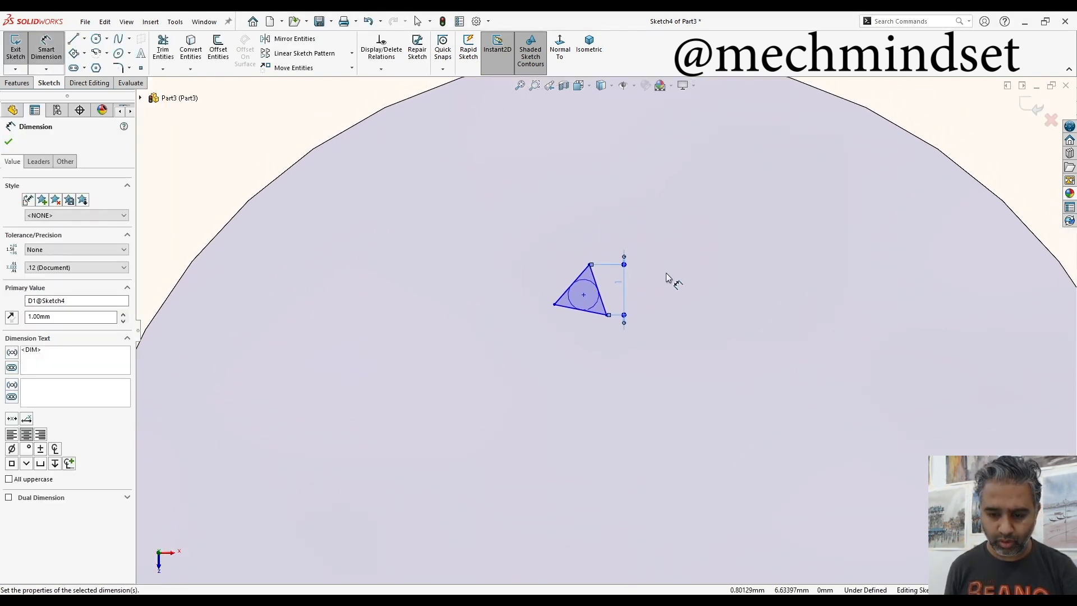
key(Escape)
key(Escape)
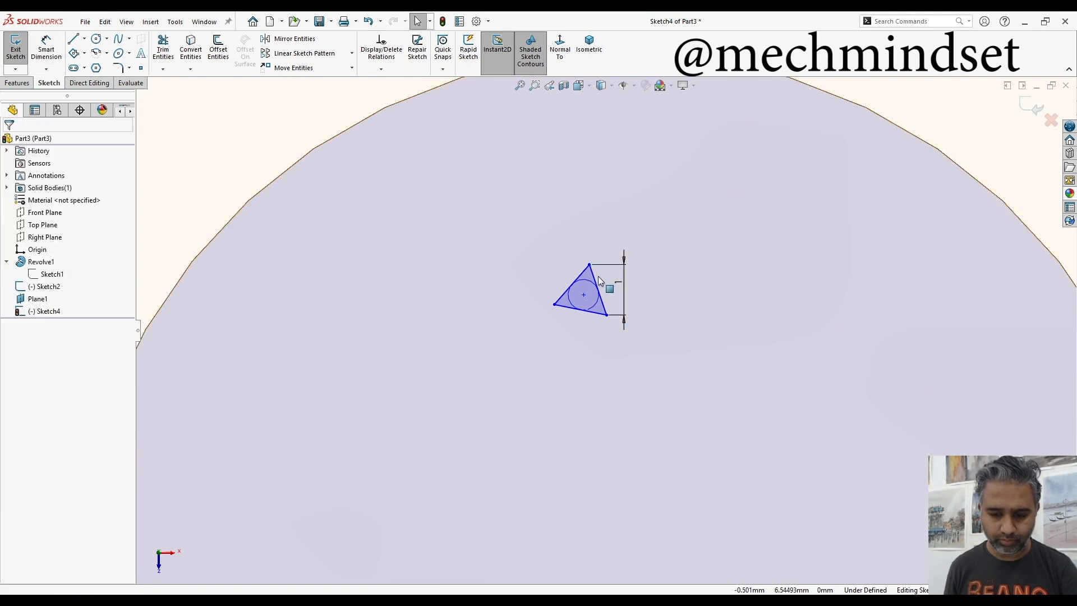
click(584, 276)
click(620, 229)
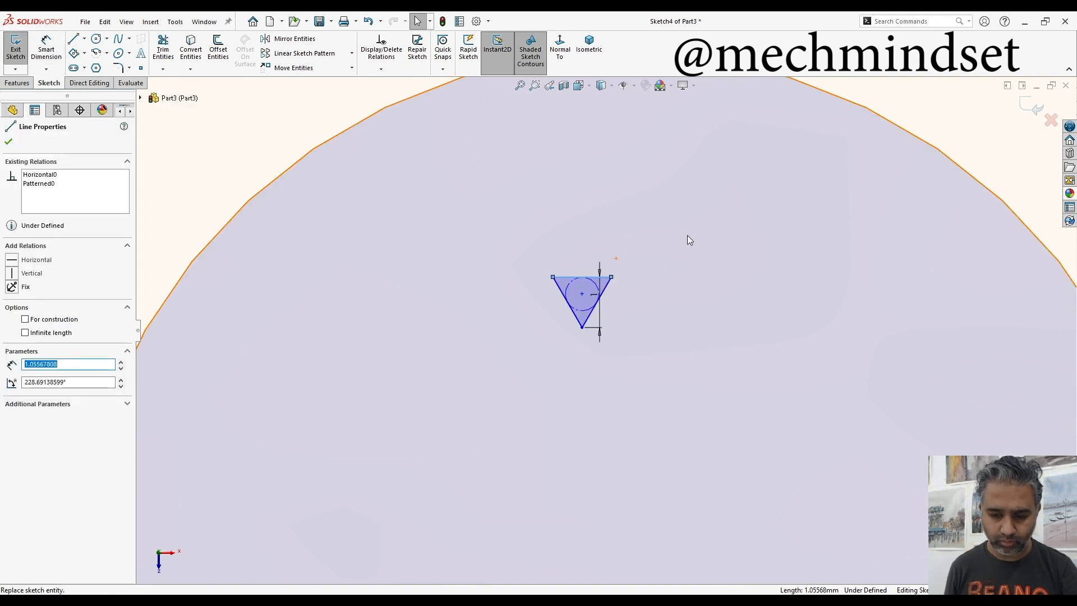
key(Escape)
scroll(639, 269, up, 2)
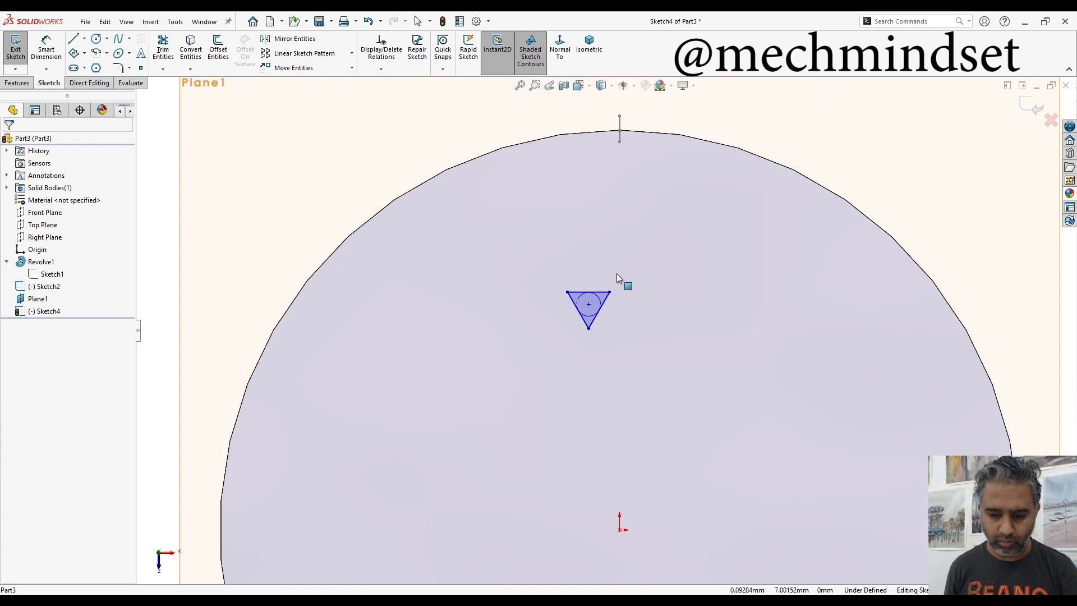
drag(579, 307, 625, 345)
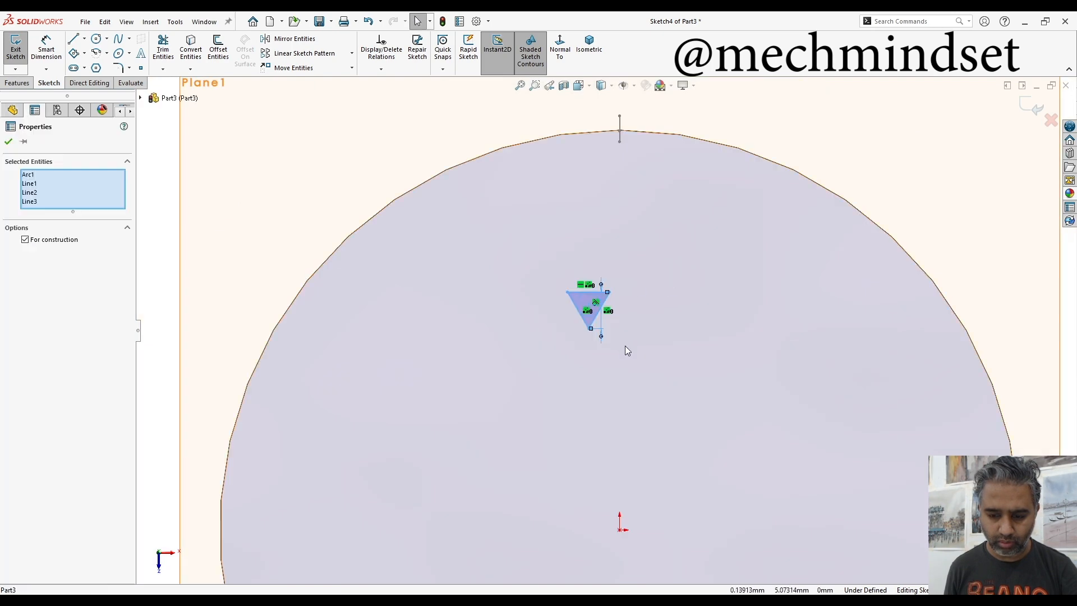
middle_drag(626, 346, 597, 397)
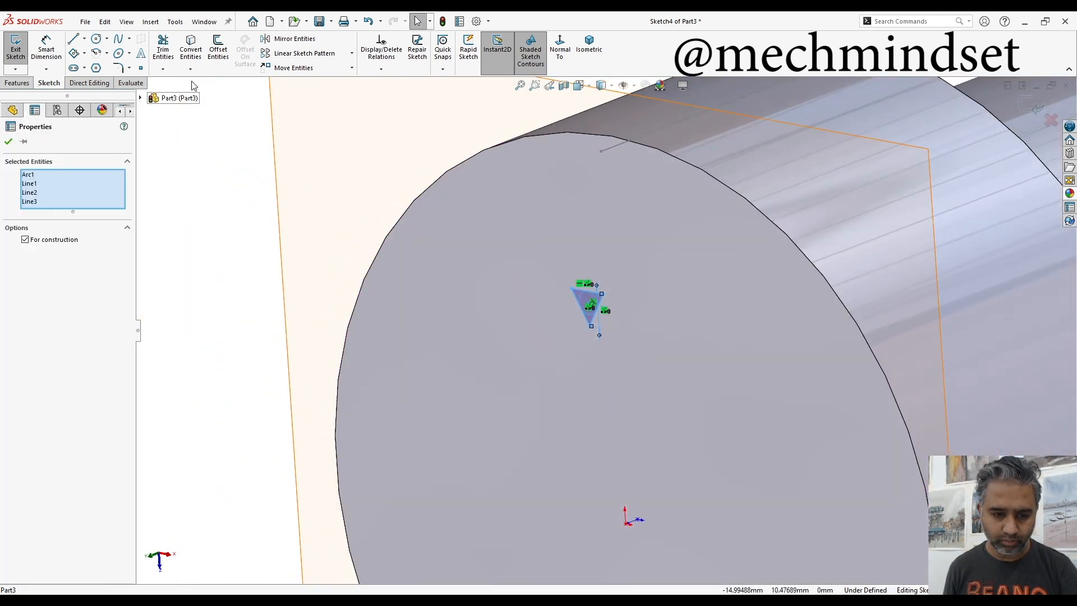
click(285, 70)
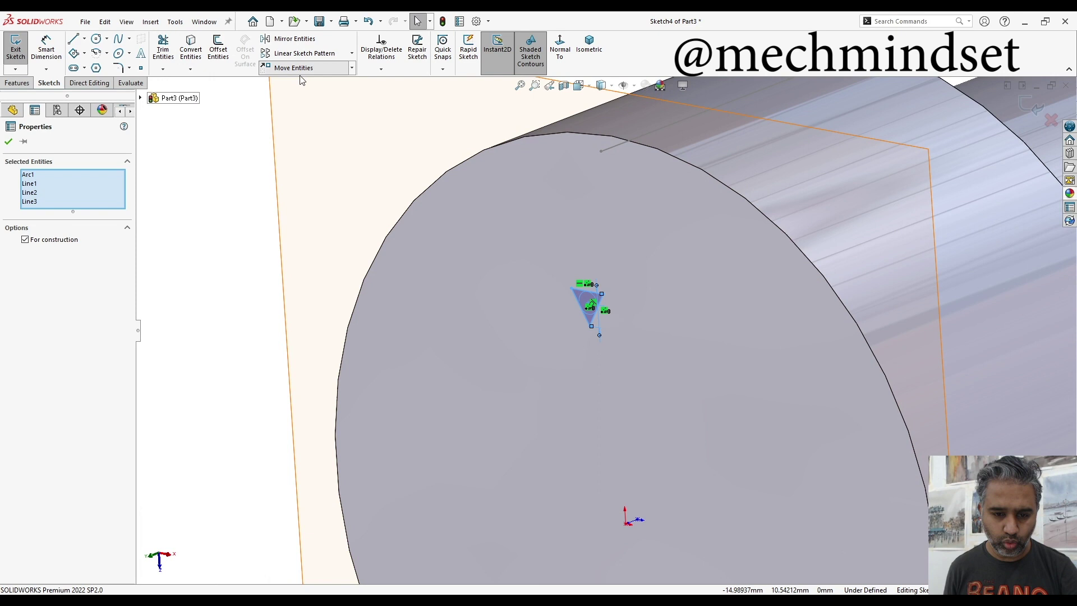
click(589, 327)
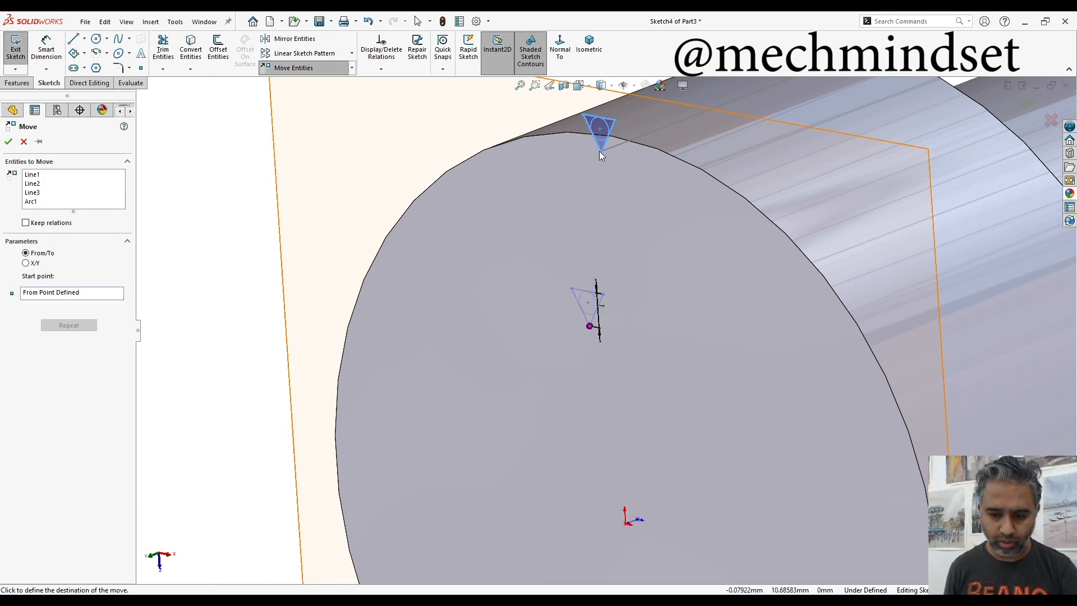
click(605, 151)
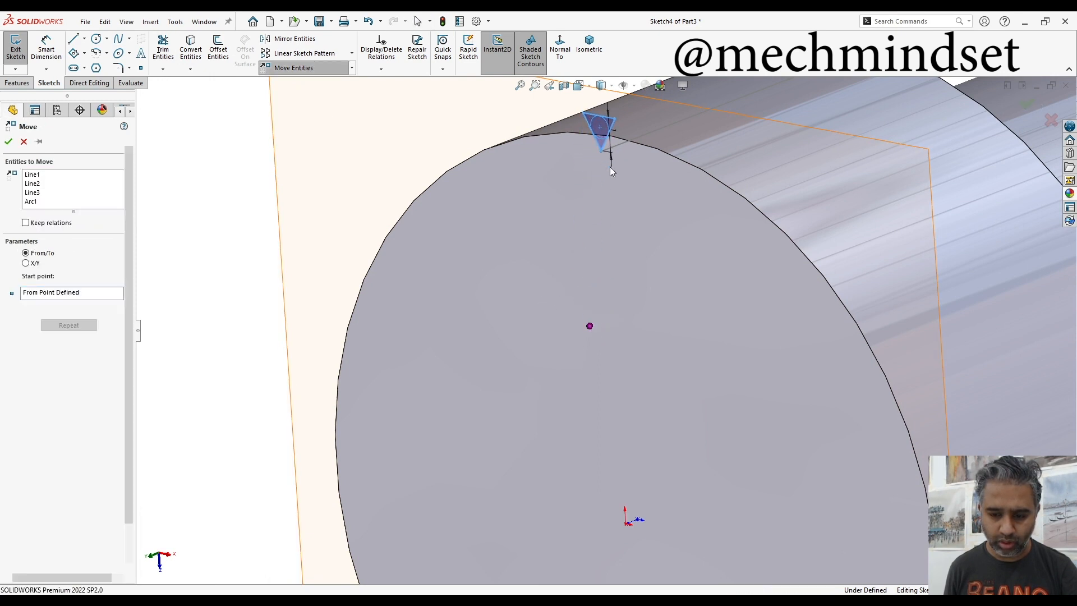
scroll(637, 173, up, 3)
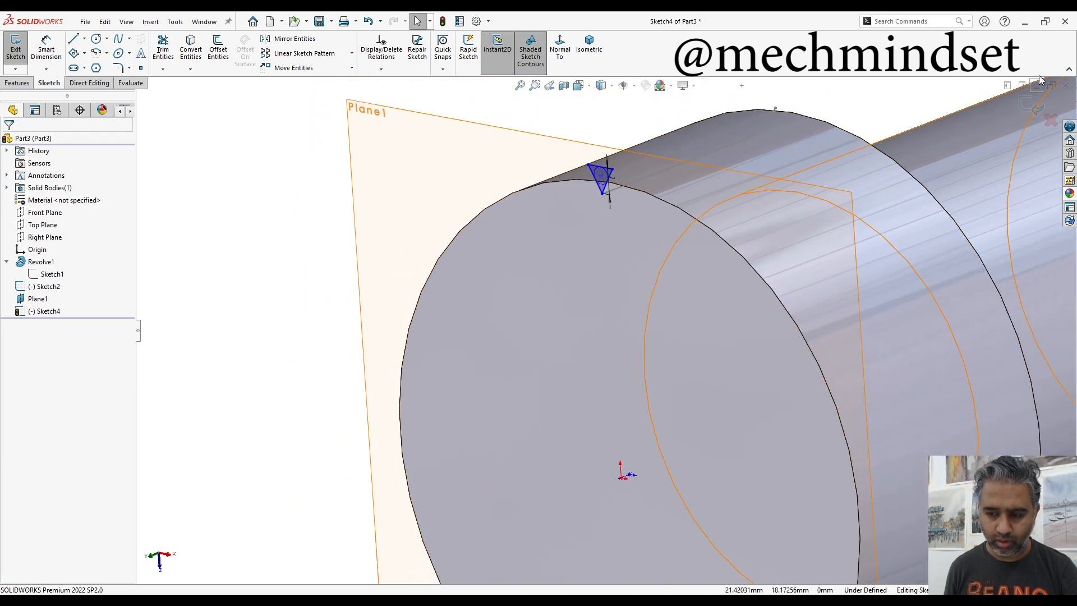
key(ctrl+b)
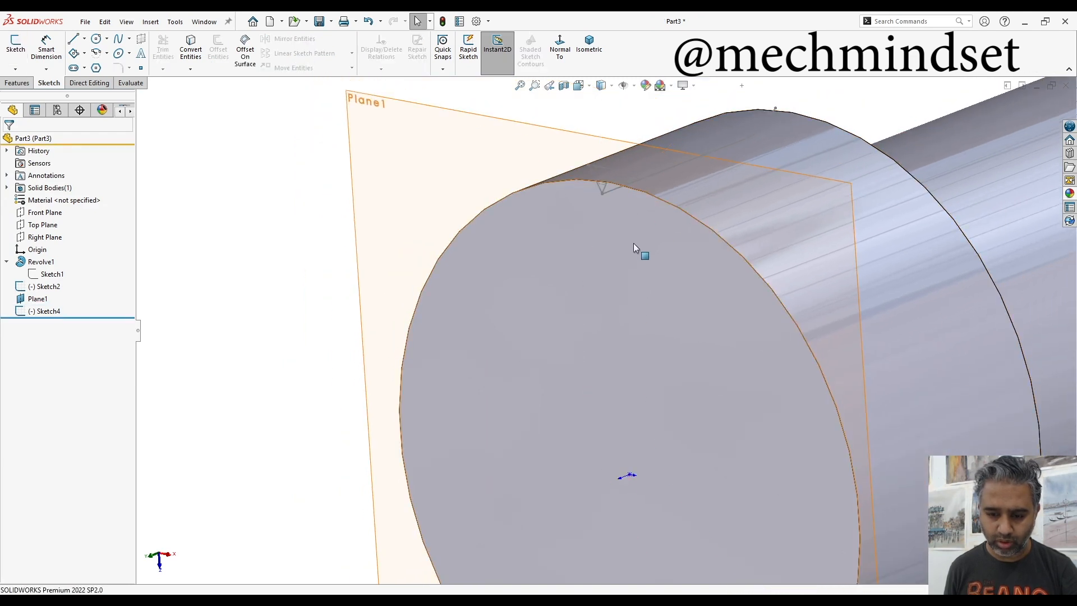
scroll(617, 135, down, 3)
scroll(583, 284, down, 3)
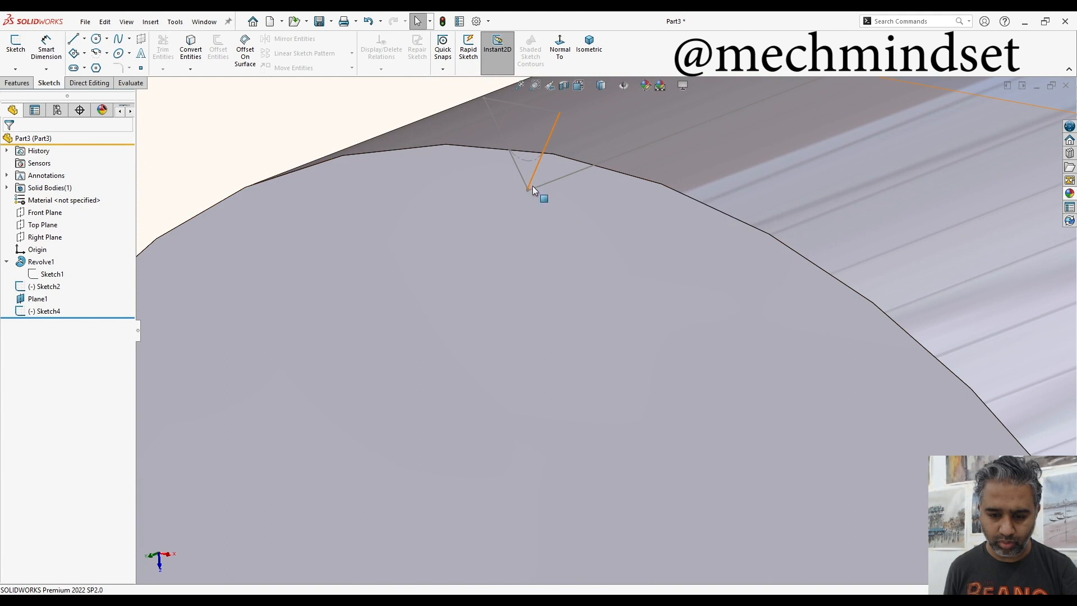
double_click(553, 188)
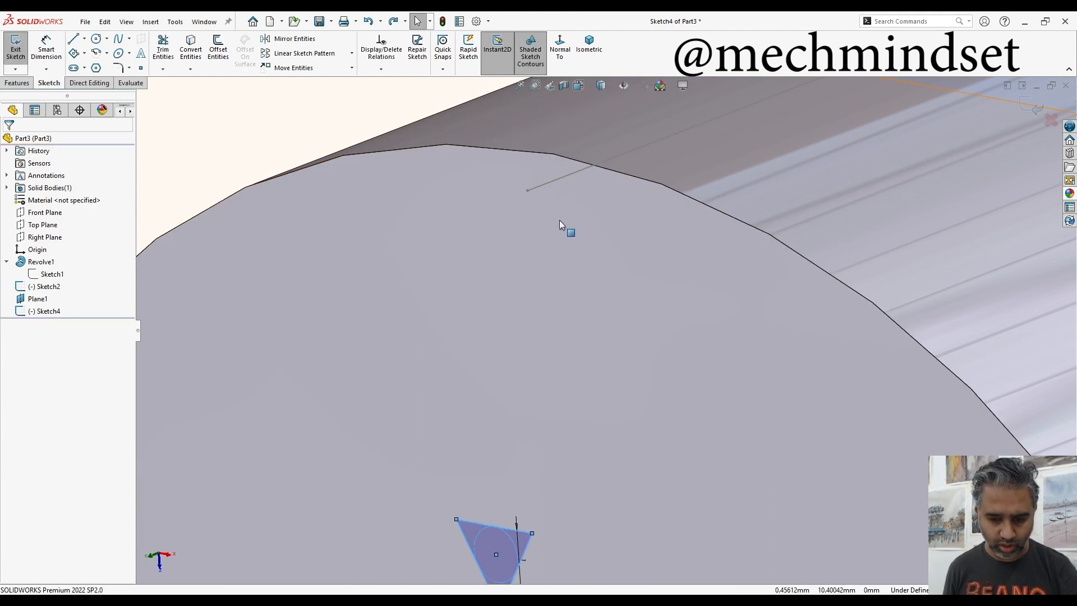
key(ctrl+a)
ctrl+middle_drag(592, 354, 570, 259)
scroll(564, 270, up, 2)
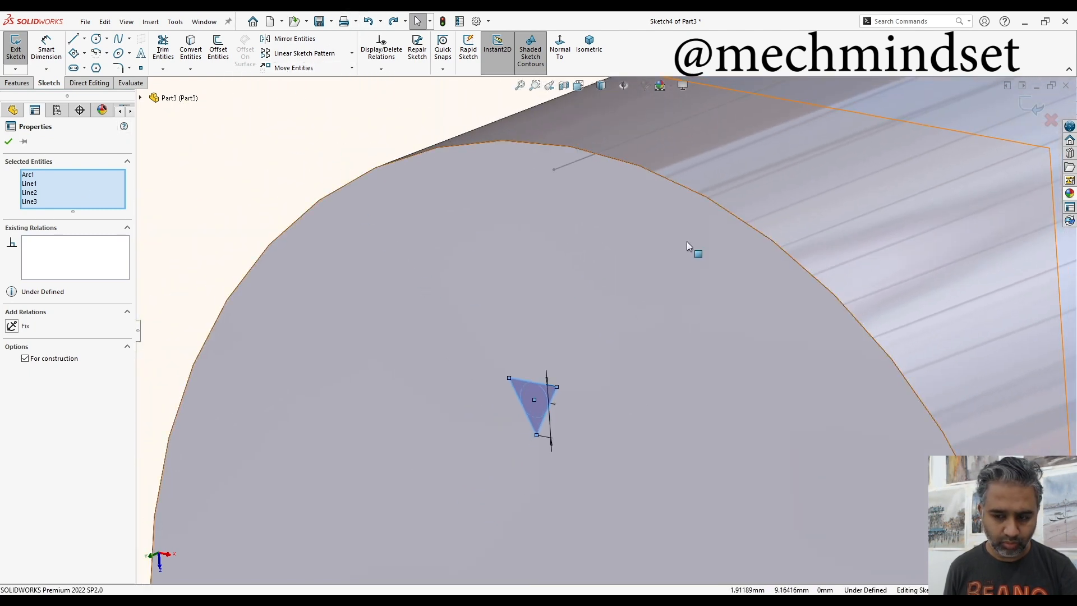
- Make the triangle's bottom tip coincident with Sketch2's top-edge point and exit Sketch4
click(689, 370)
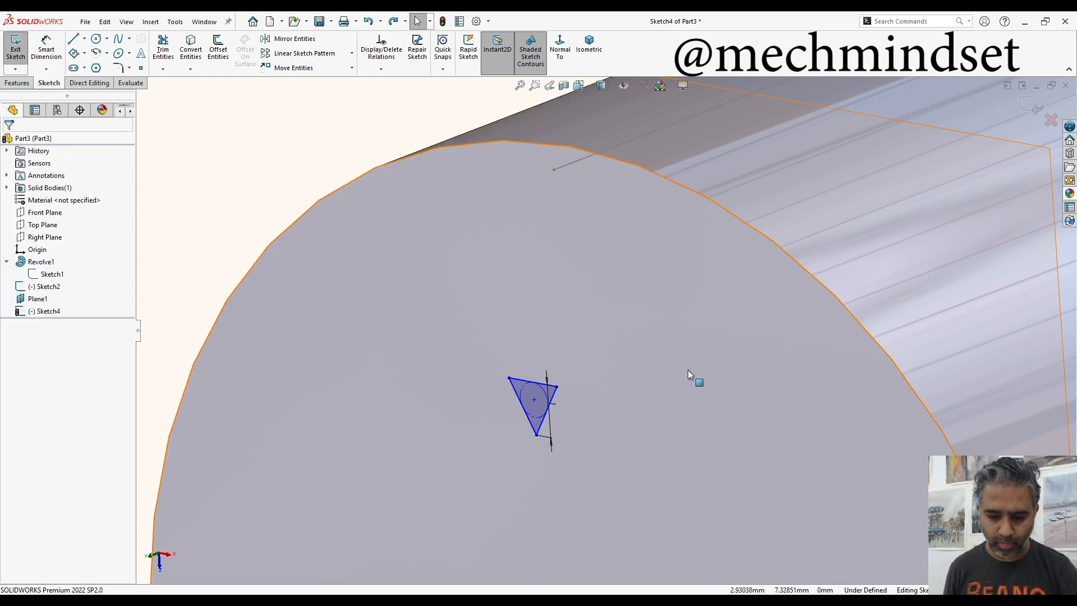
click(538, 435)
ctrl+click(554, 168)
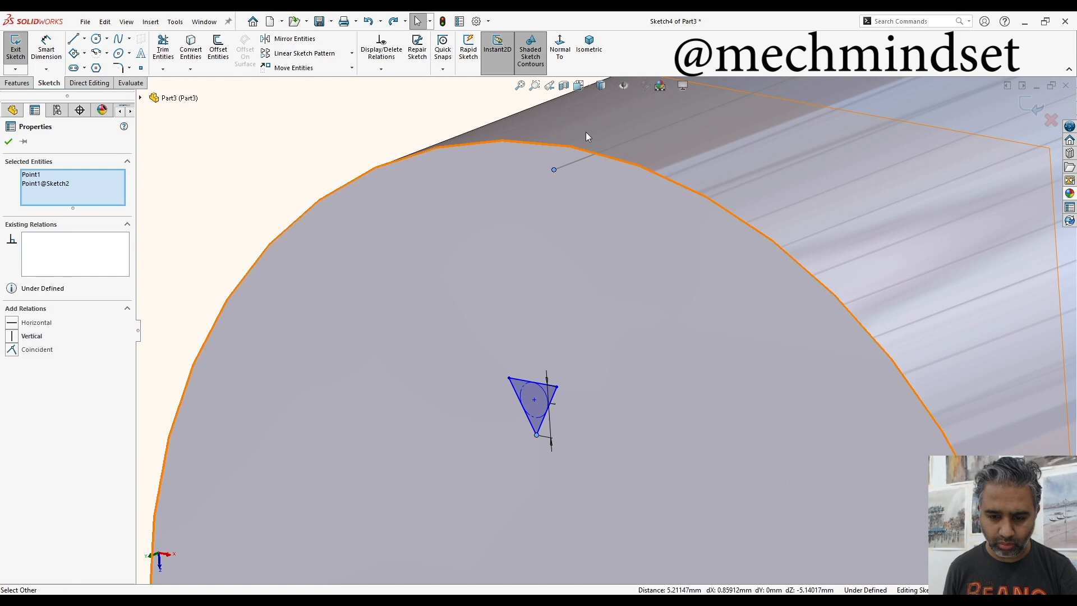
click(622, 116)
scroll(633, 241, up, 5)
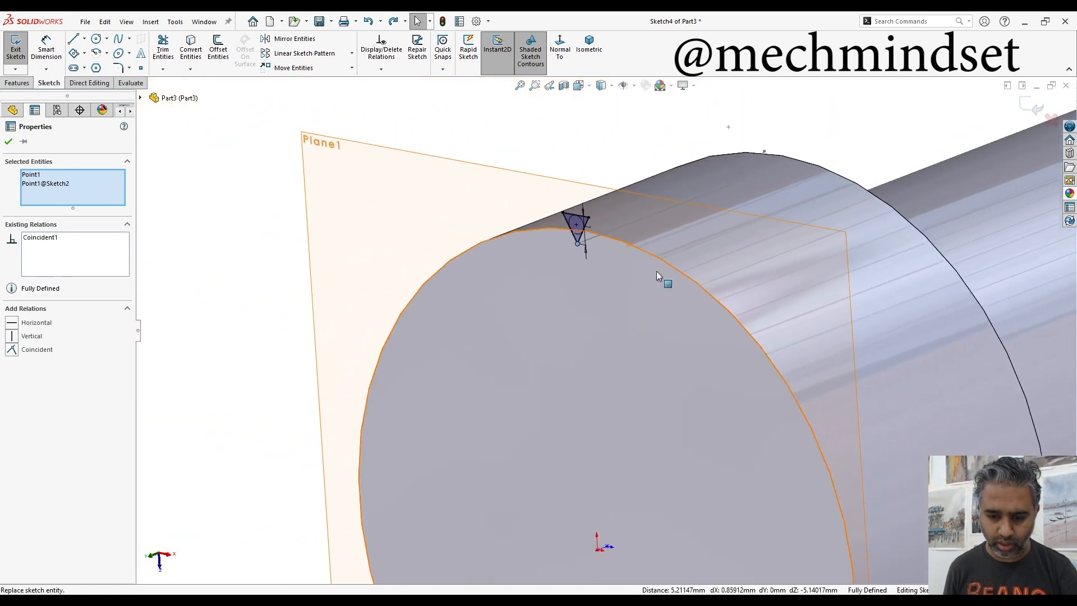
click(1035, 110)
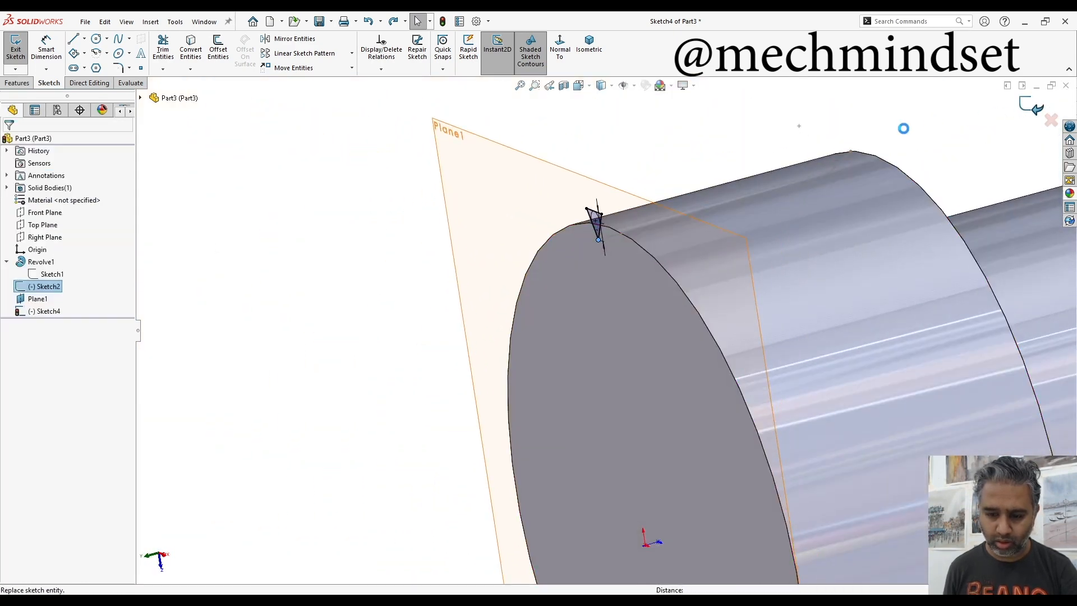
click(1034, 110)
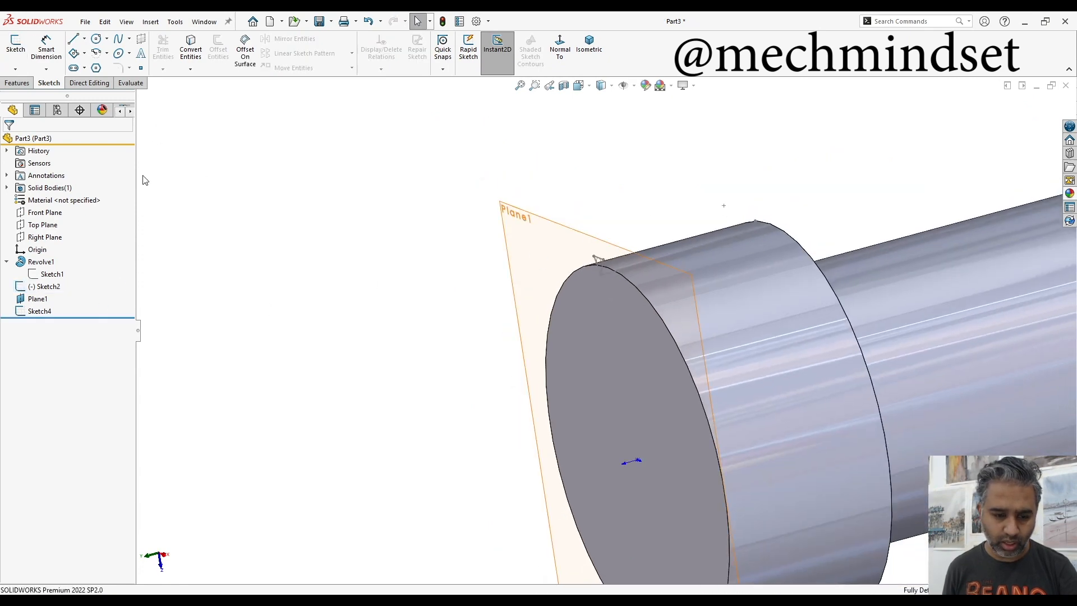
- Widen the FeatureManager panel to show all tabs and select Plane1
click(130, 111)
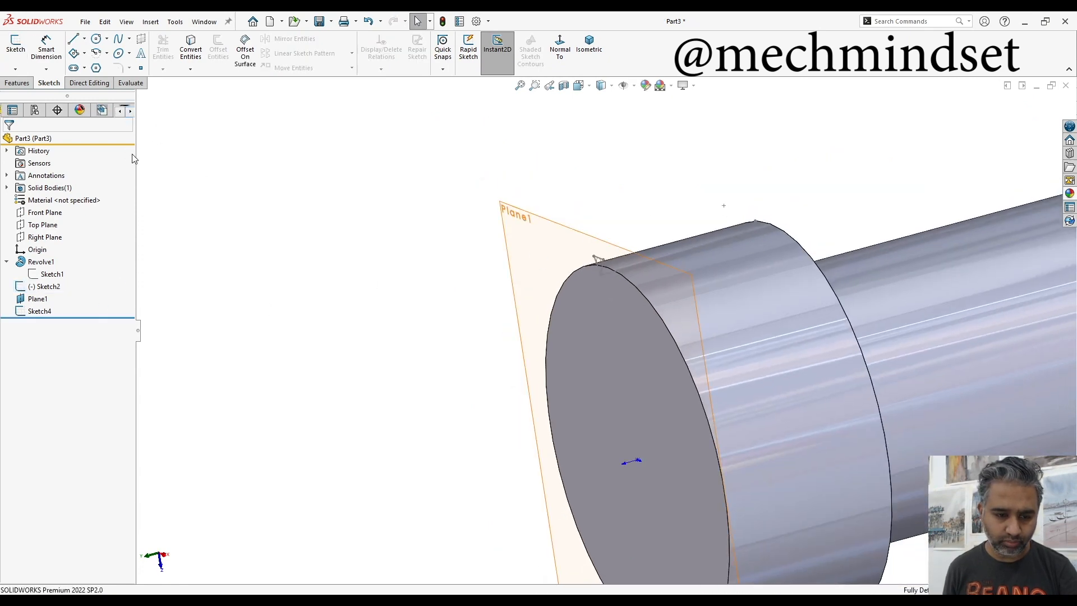
drag(135, 149, 184, 146)
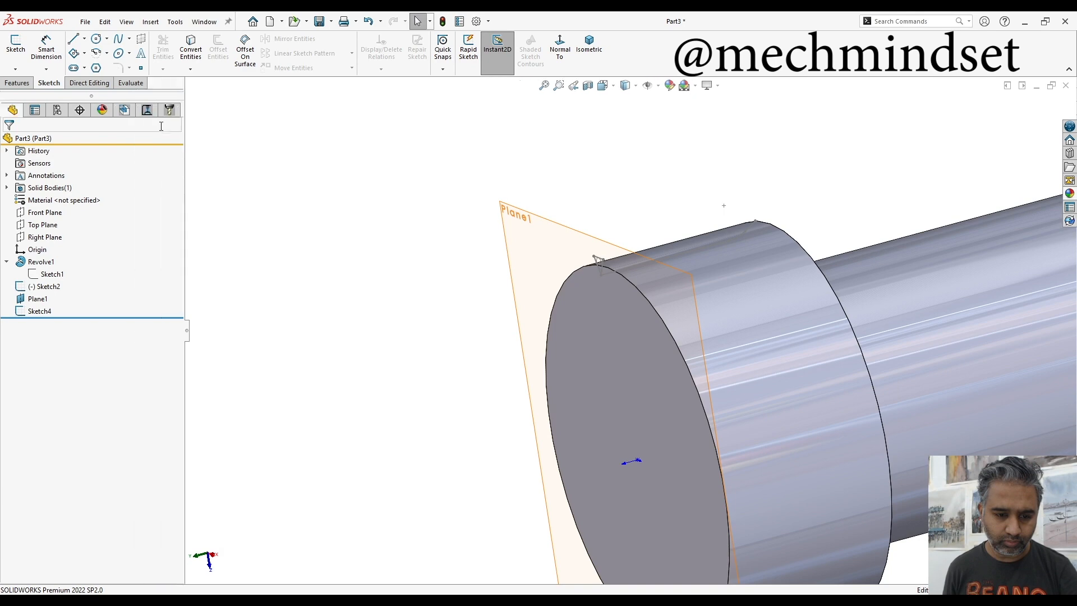
click(57, 298)
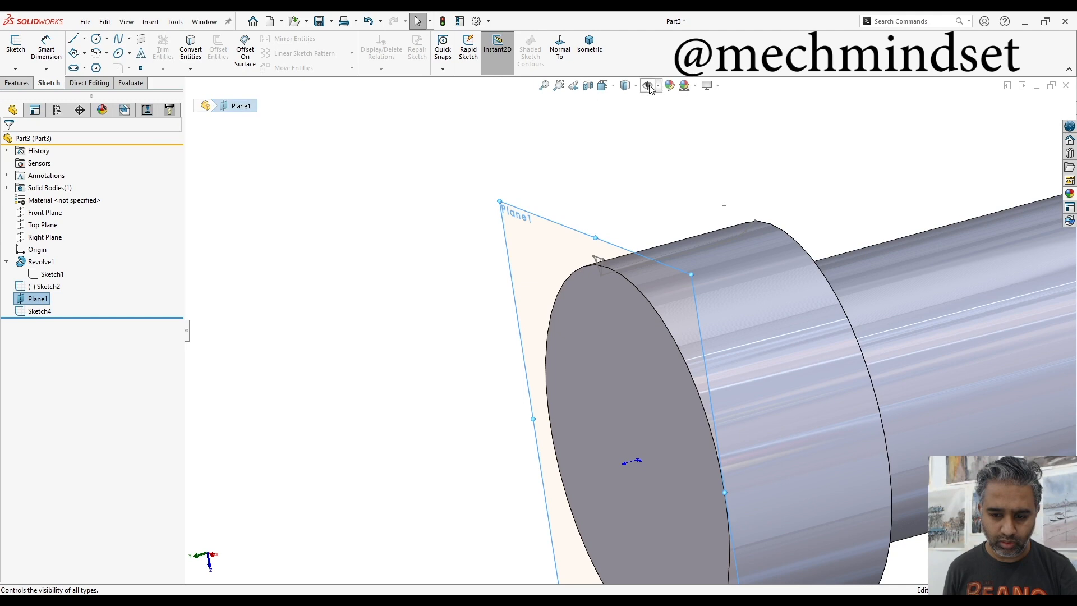
click(618, 125)
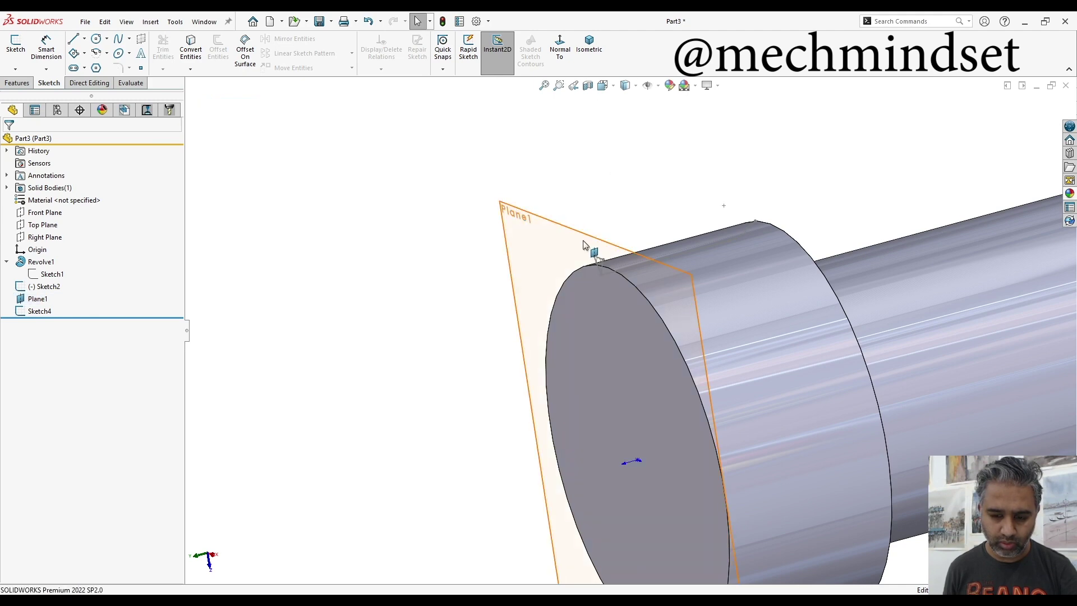
click(24, 84)
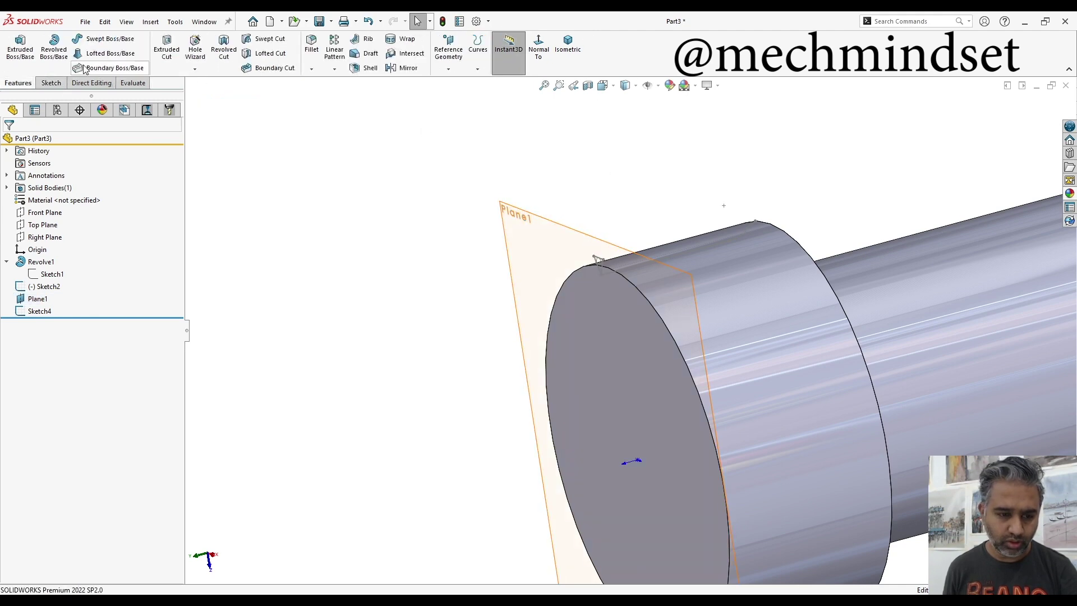
click(111, 40)
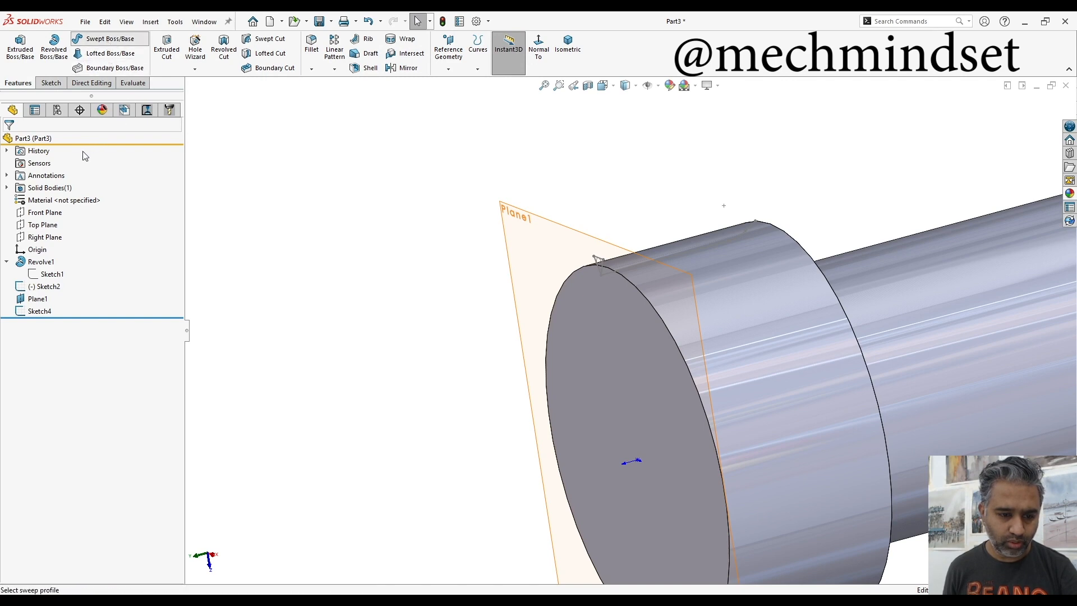
scroll(590, 253, down, 3)
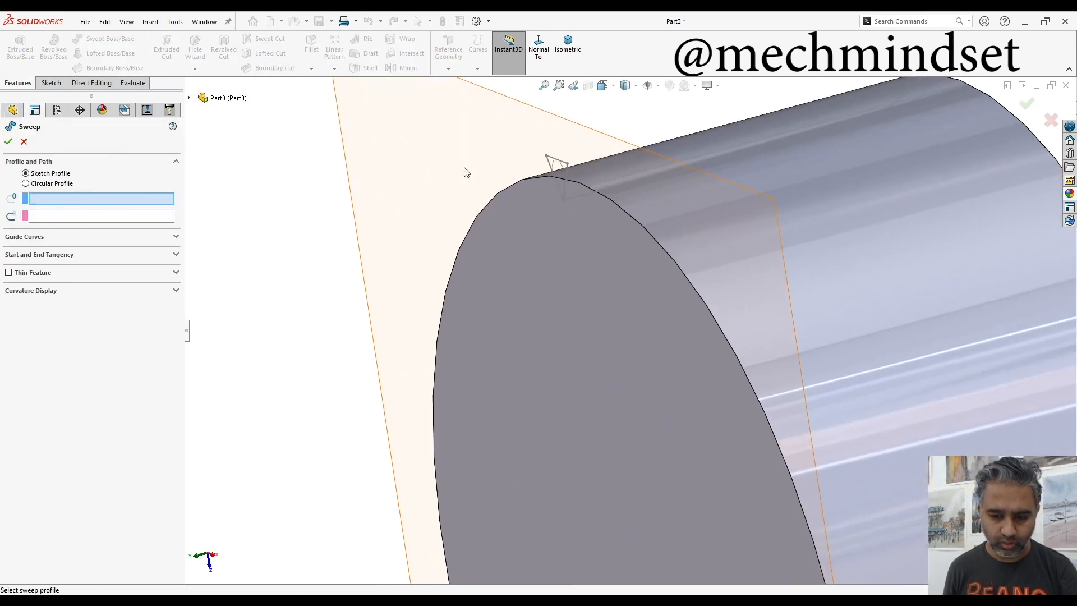
click(568, 172)
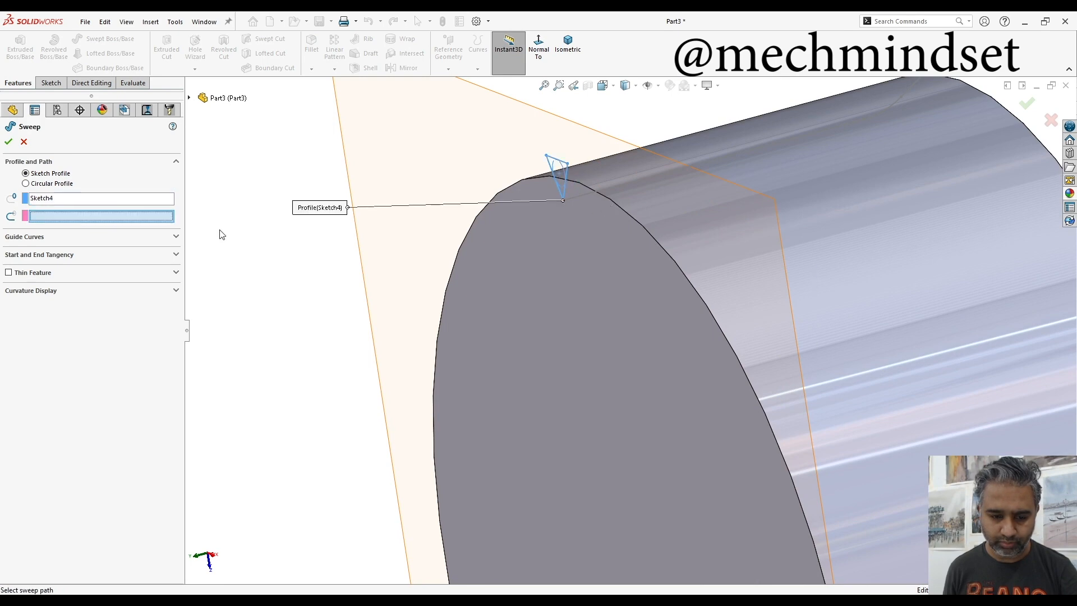
click(588, 191)
scroll(835, 205, up, 2)
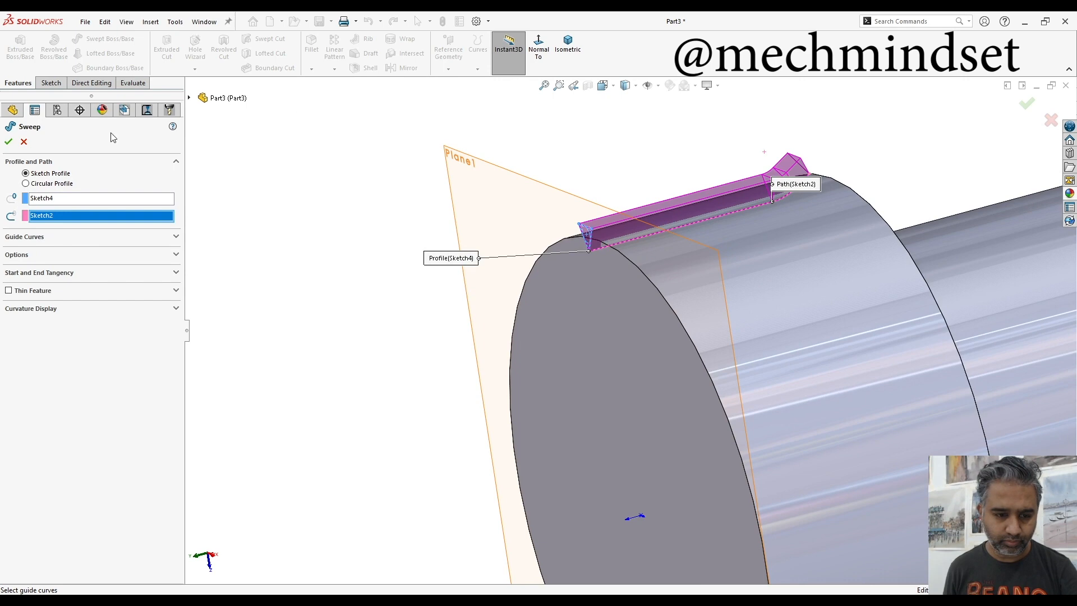
click(24, 143)
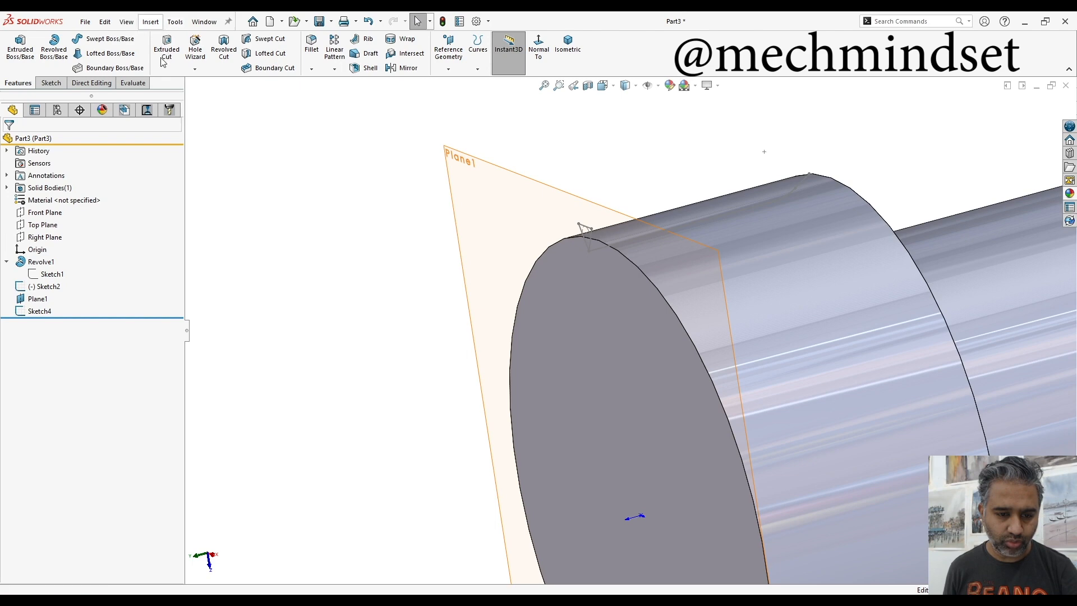
- Create Cut-Sweep1 with Sketch4 as profile and Sketch2 as path, carving a V-groove along the head
click(269, 39)
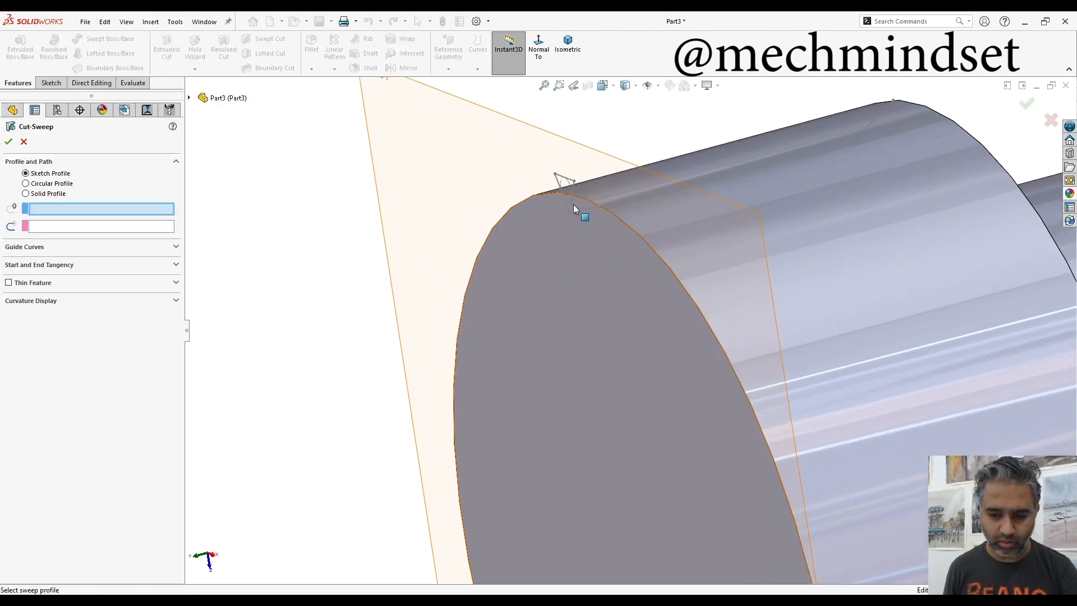
click(574, 194)
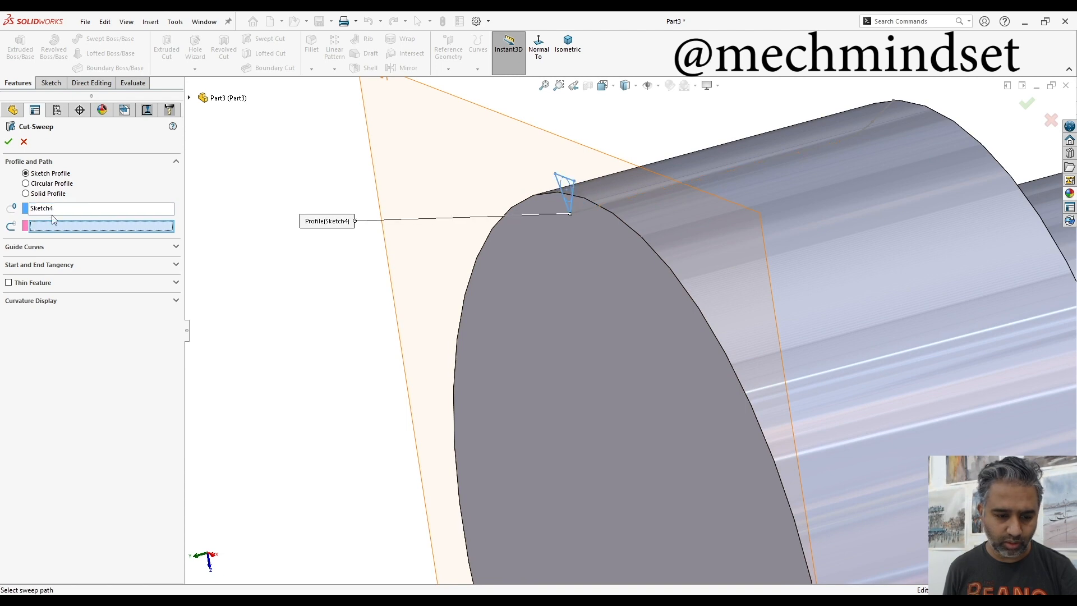
click(582, 214)
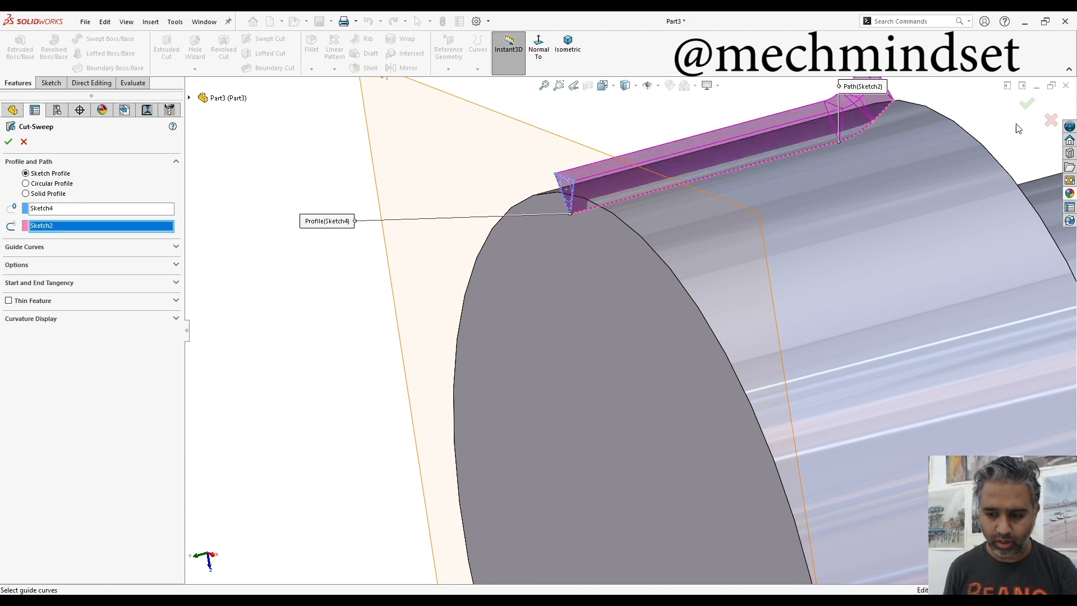
key(Return)
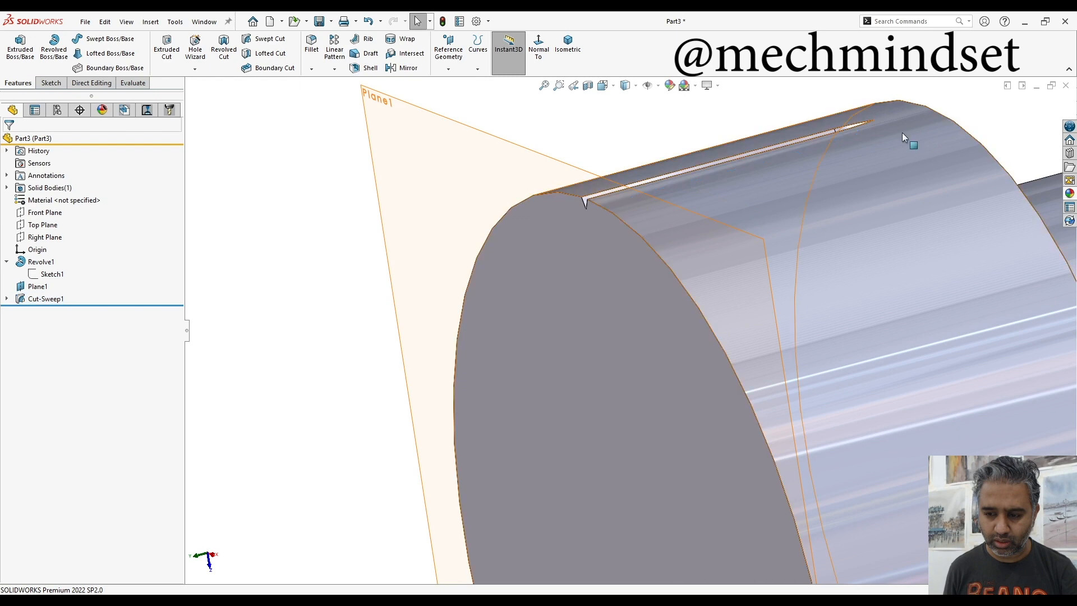
middle_drag(901, 132, 715, 353)
middle_drag(712, 316, 748, 368)
scroll(668, 396, down, 3)
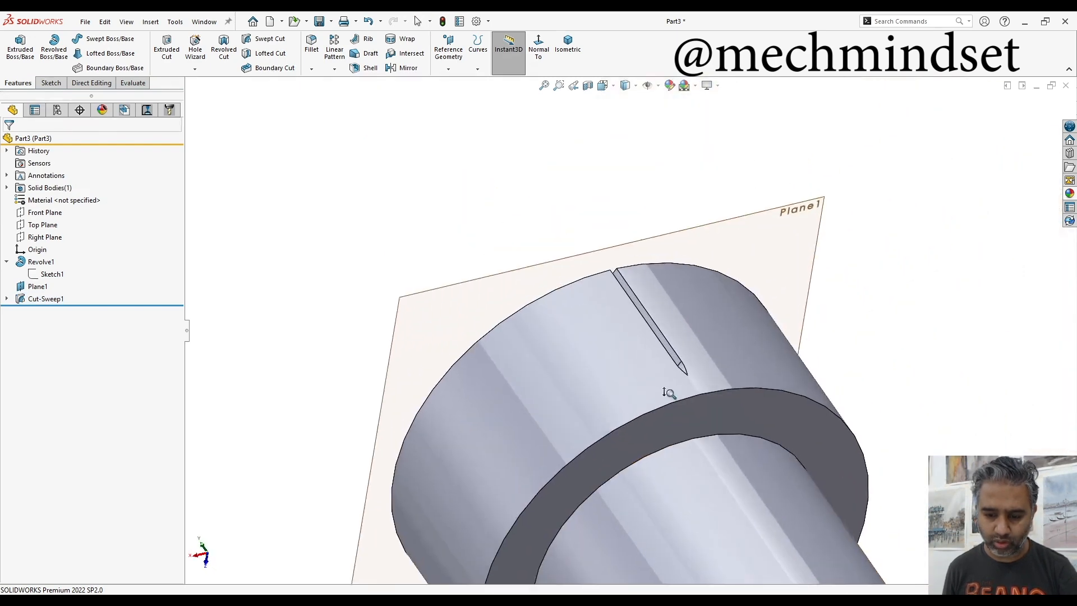
scroll(644, 355, down, 2)
scroll(626, 333, up, 2)
scroll(627, 334, up, 1)
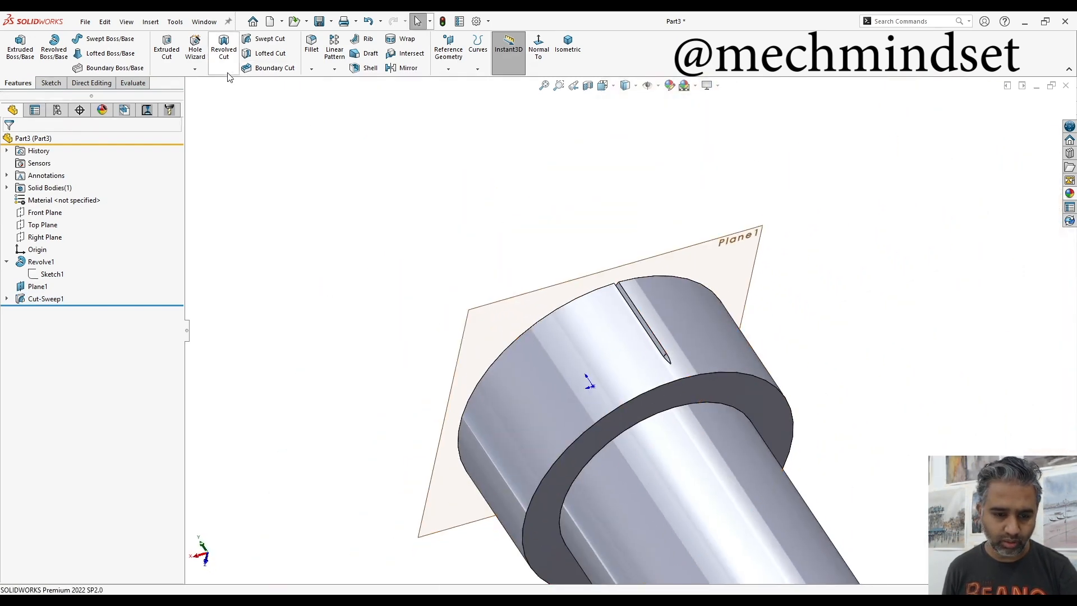
click(351, 99)
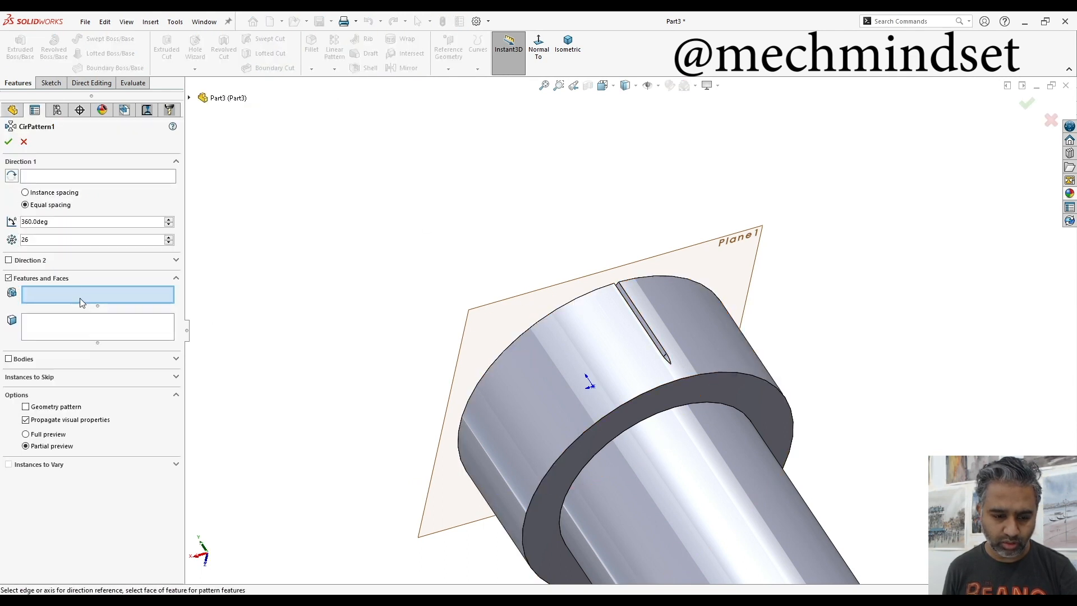
- Pick Cut-Sweep1 as the pattern feature and the head's cylindrical face as the axis
click(189, 99)
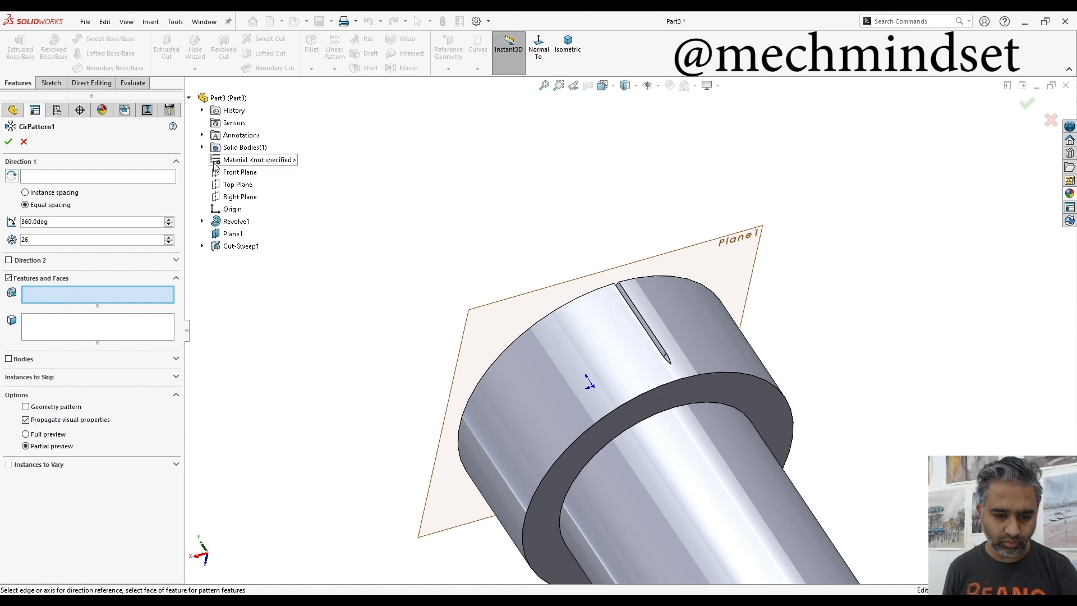
click(239, 246)
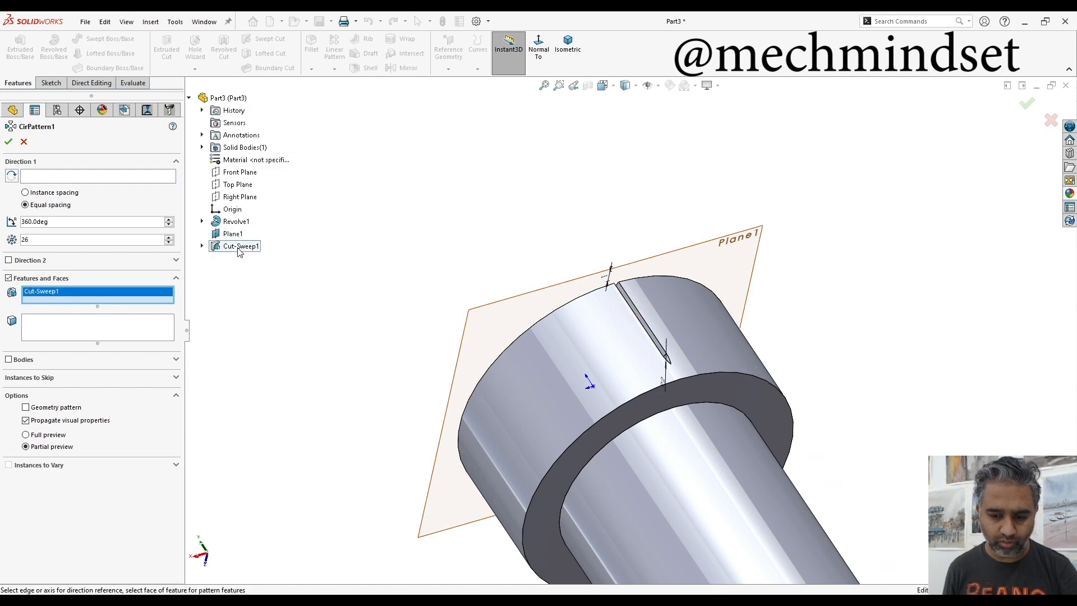
middle_drag(287, 263, 440, 302)
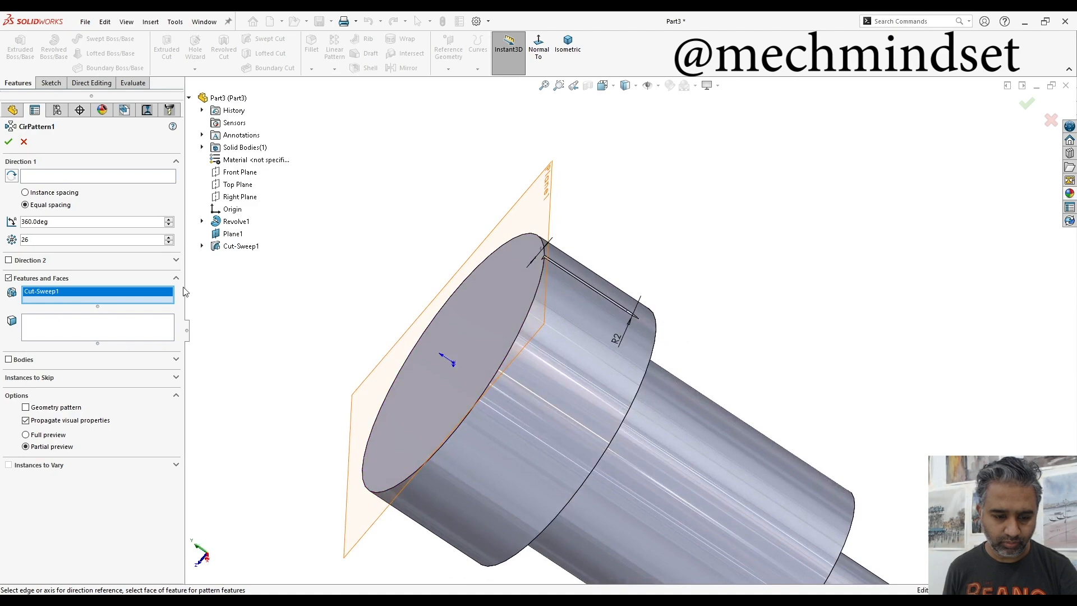
click(52, 177)
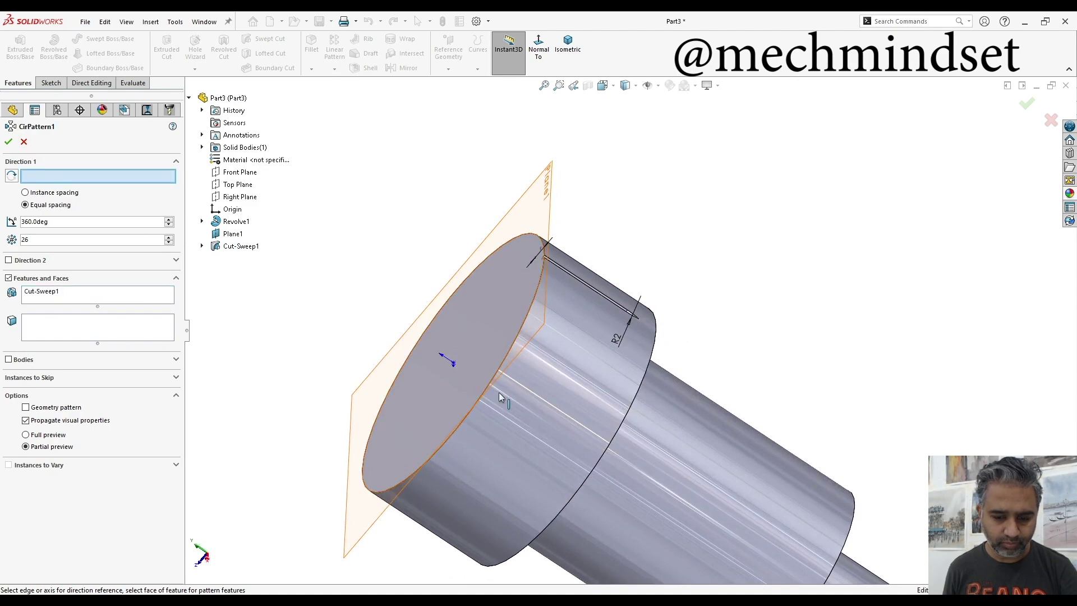
click(654, 437)
middle_drag(578, 361, 379, 284)
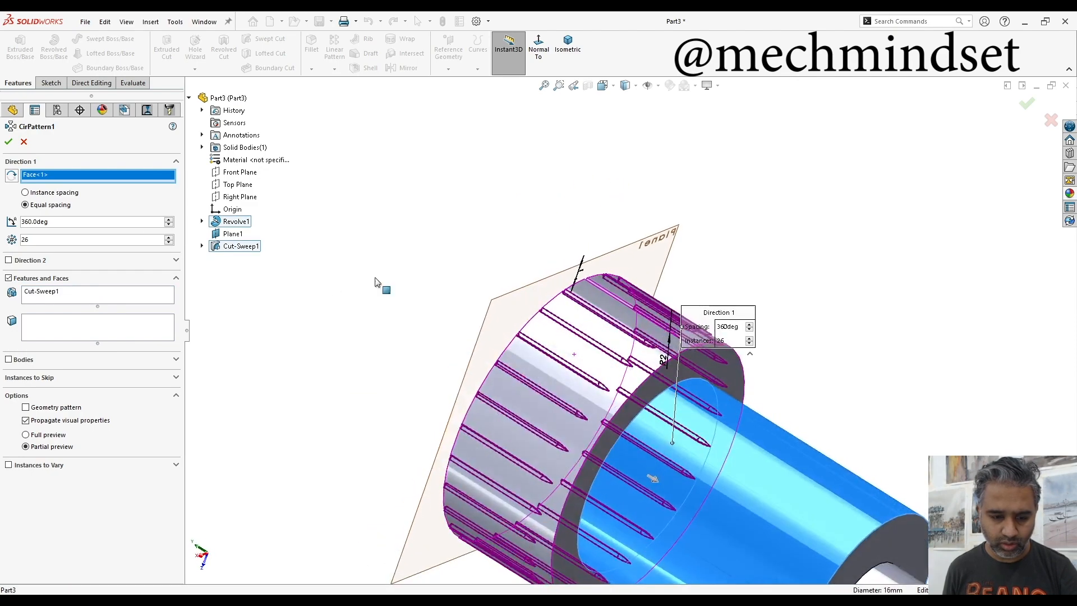
- Raise the instance count to 56 grooves around the full 360° of the head
click(169, 238)
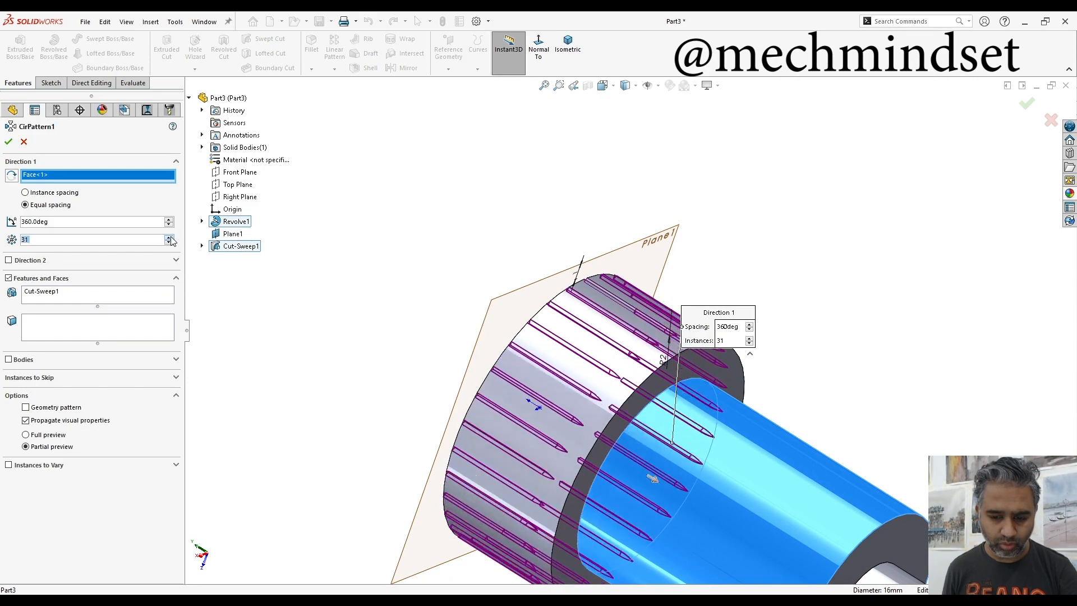
click(168, 237)
click(170, 237)
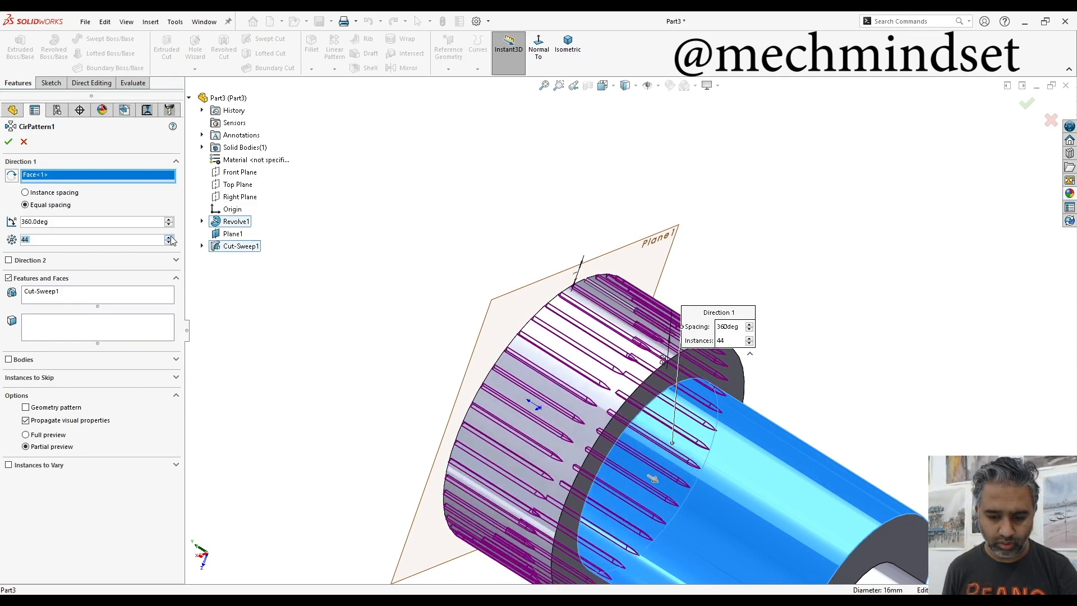
click(169, 238)
click(169, 238)
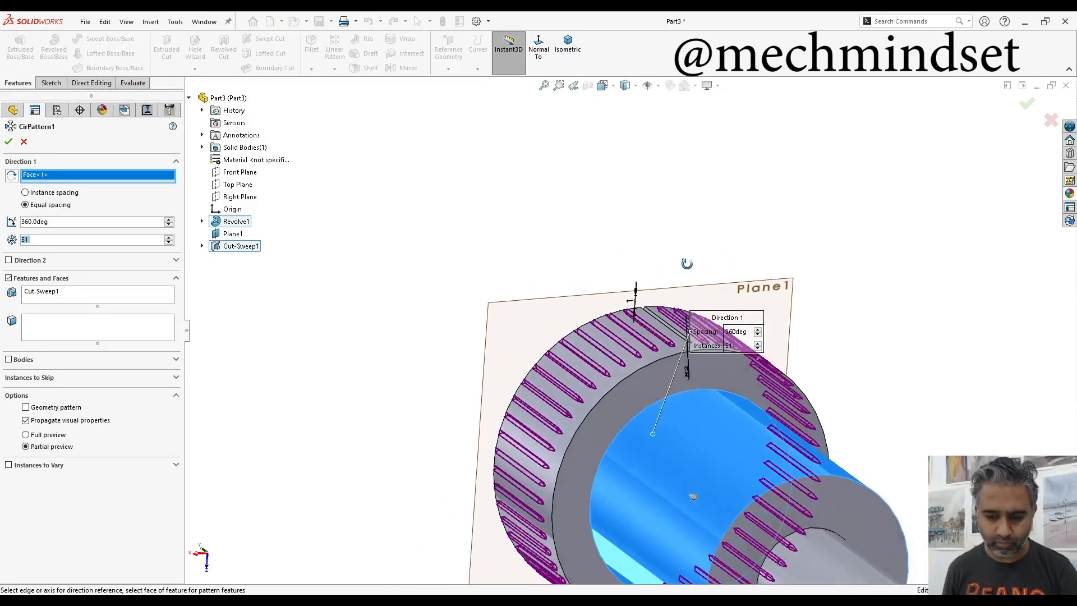
middle_drag(708, 481, 696, 468)
middle_drag(674, 315, 657, 378)
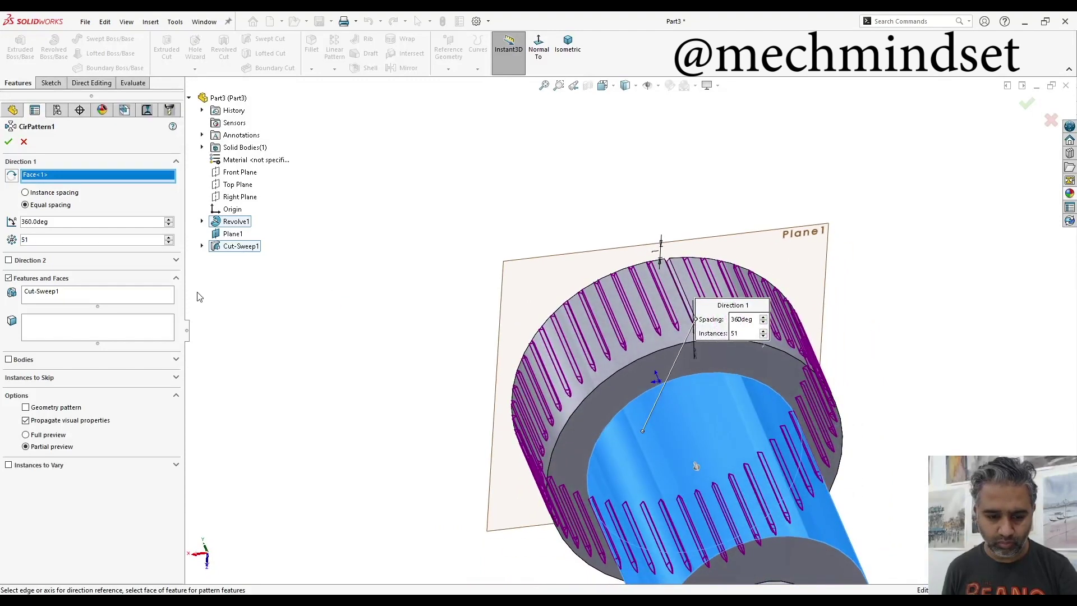
click(168, 235)
click(168, 235)
click(168, 236)
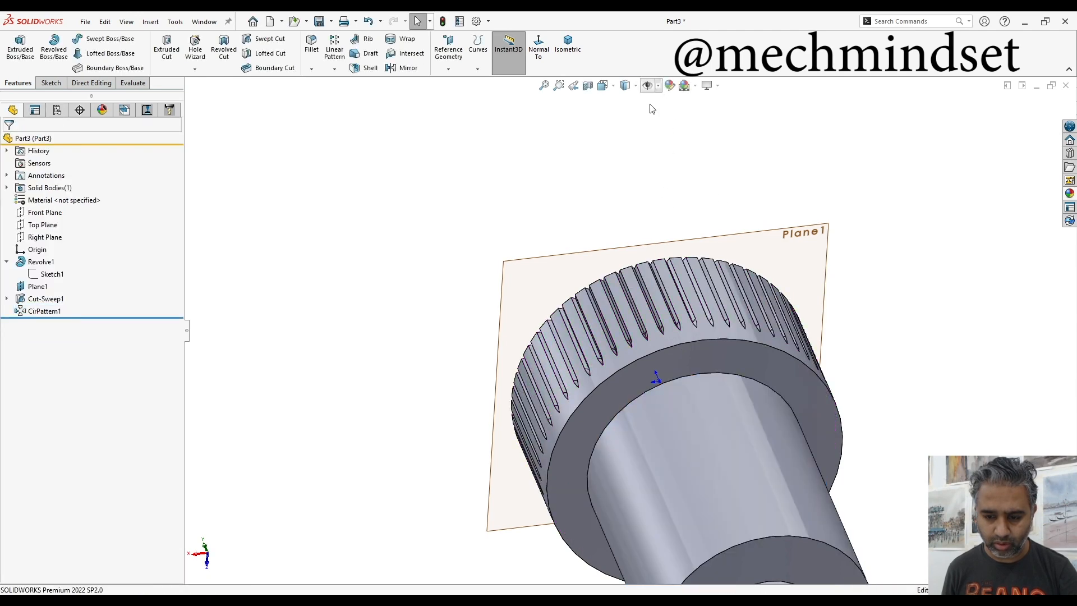
- Start Sketch5 on the head's top face and draw a circle centred on the origin
mouse_move(730, 259)
middle_down()
mouse_move(907, 322)
mouse_move(908, 335)
middle_up()
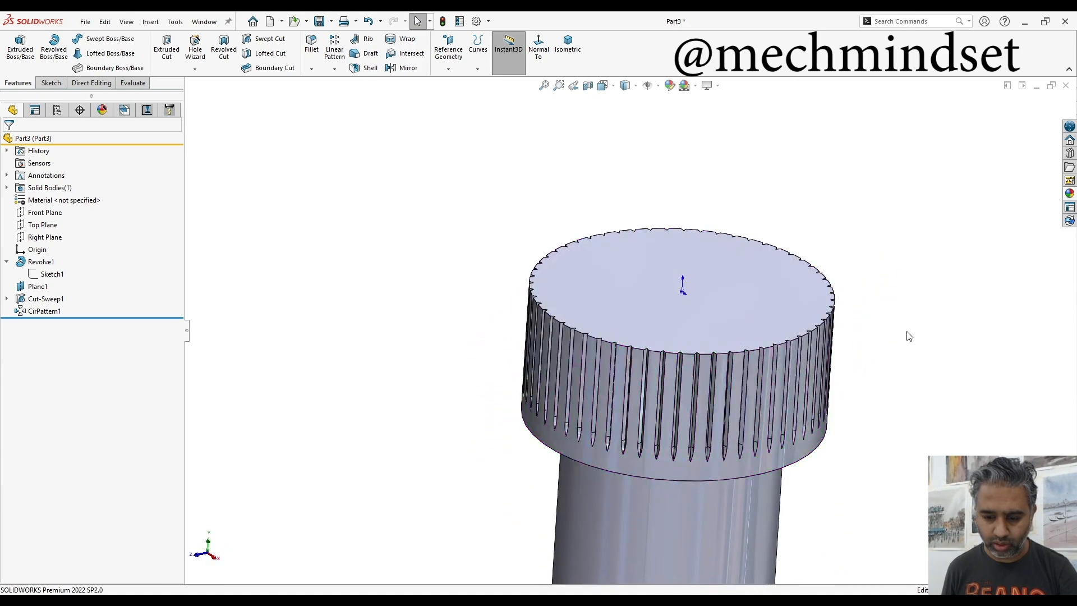
mouse_move(884, 340)
middle_down()
mouse_move(829, 283)
mouse_move(709, 272)
middle_up()
click(715, 245)
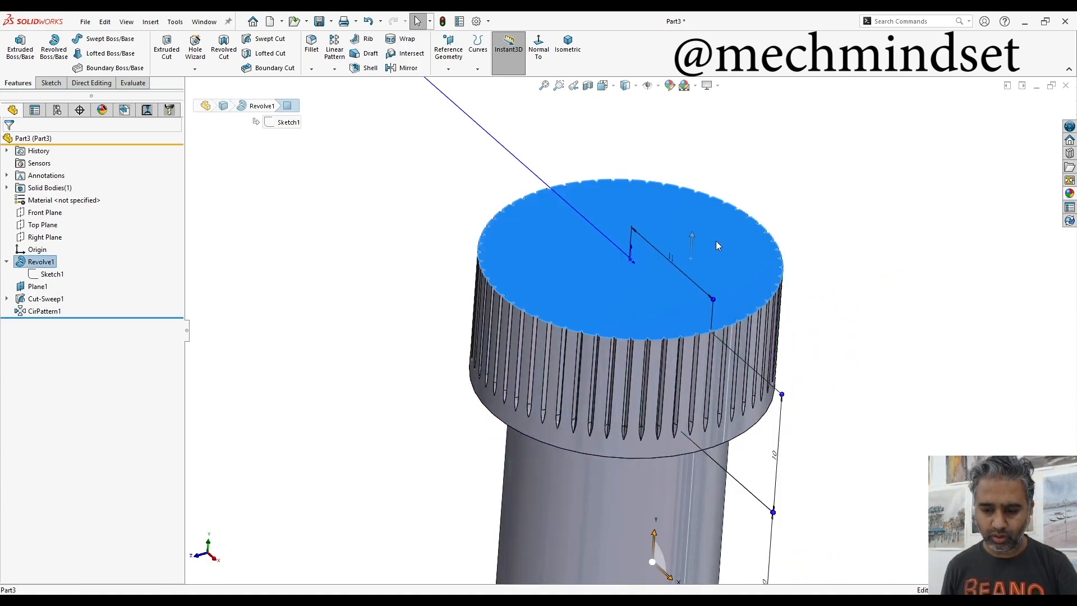
click(740, 222)
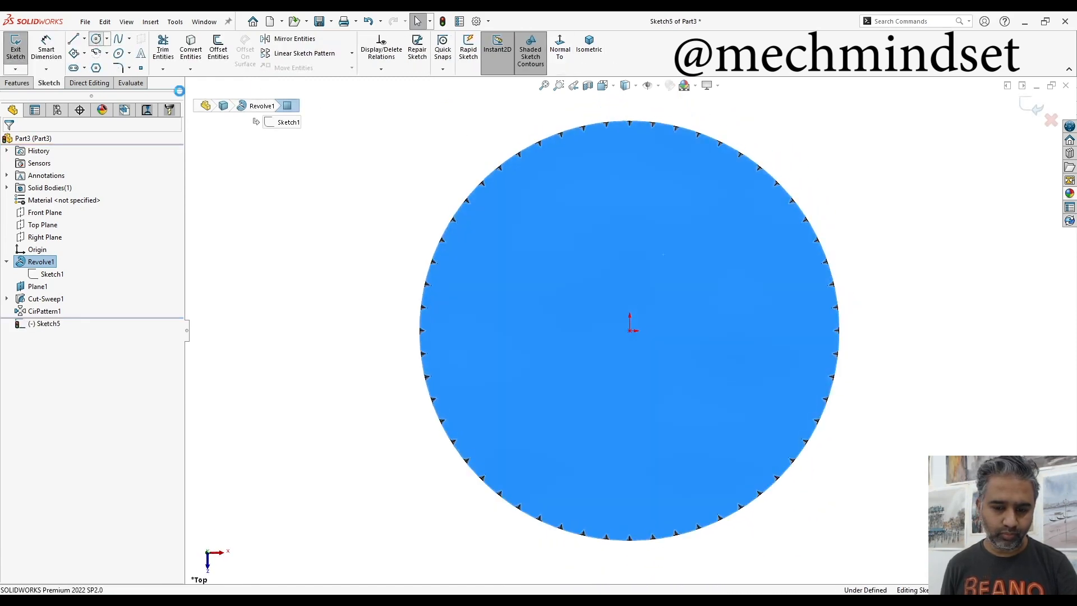
click(629, 330)
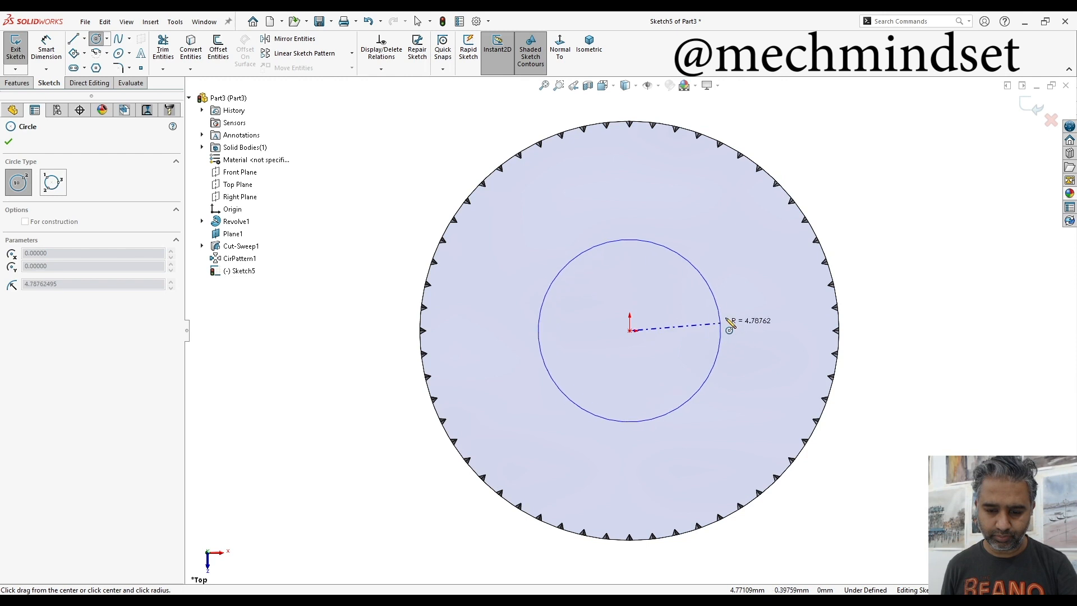
click(725, 319)
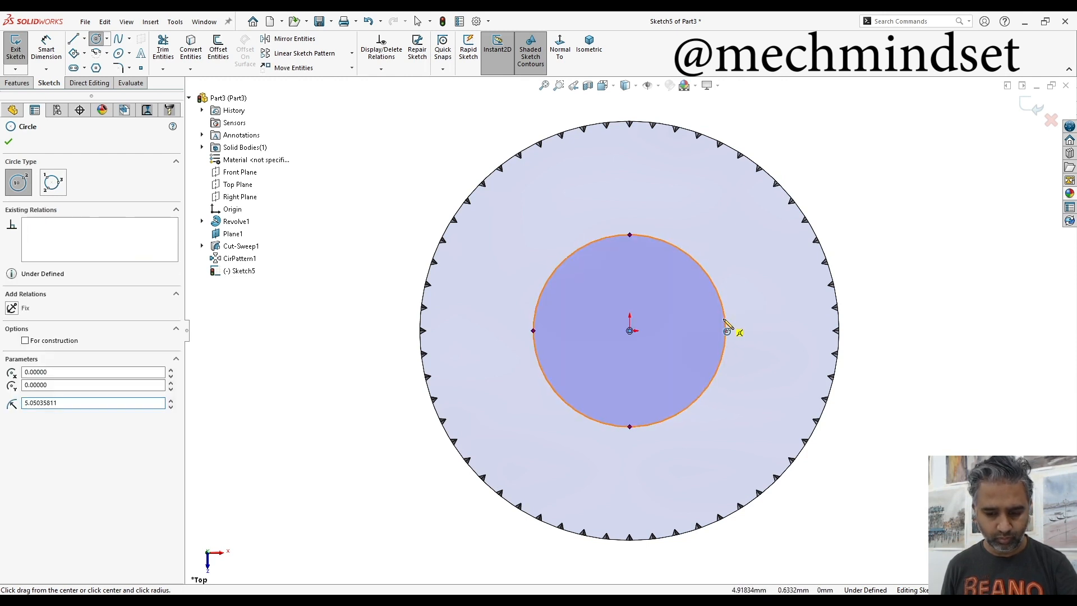
- Dimension the circle's diameter to 10 mm
key(d)
click(715, 286)
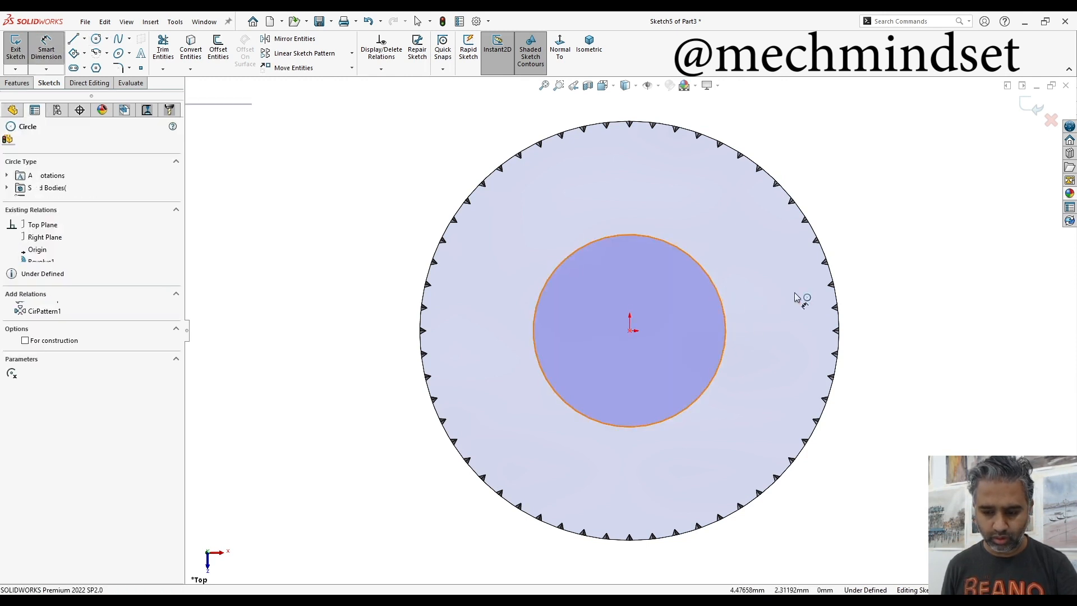
click(916, 292)
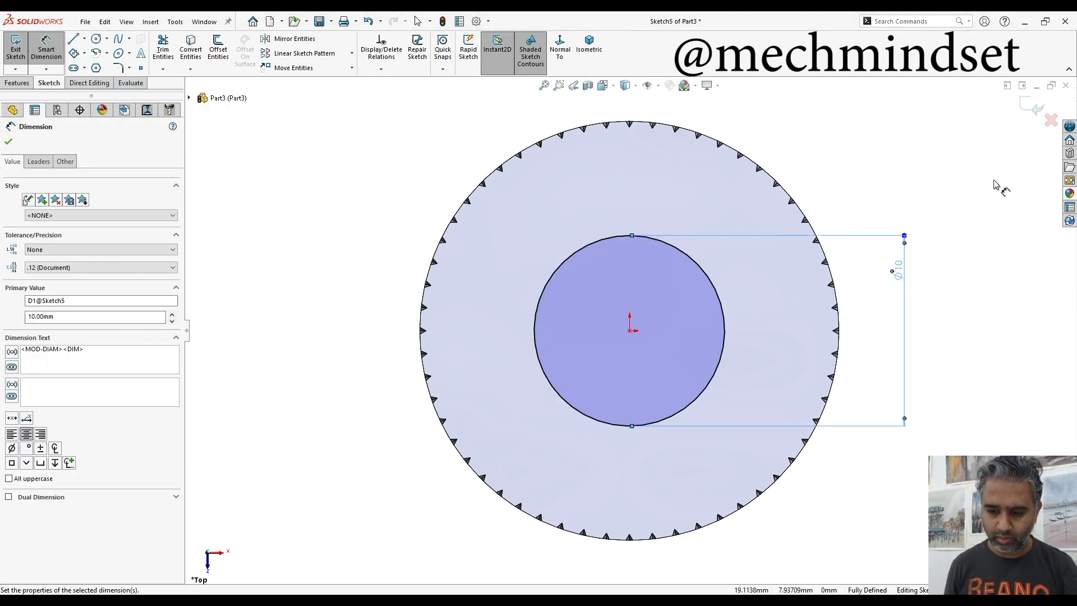
click(1029, 110)
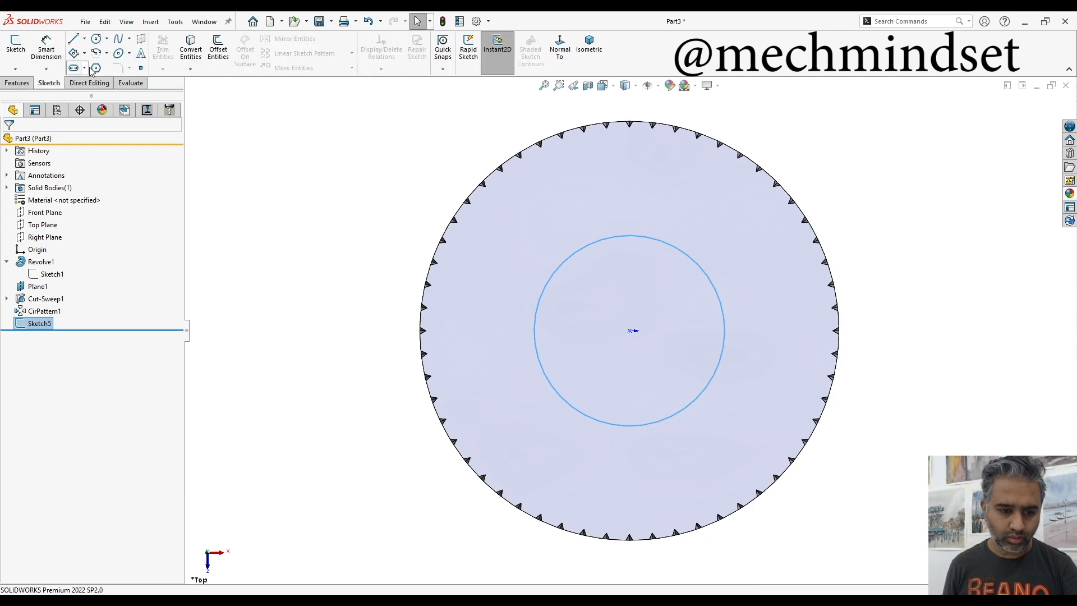
- Draw a six-sided polygon centred on the origin inside the 10 mm circle
click(74, 67)
click(629, 330)
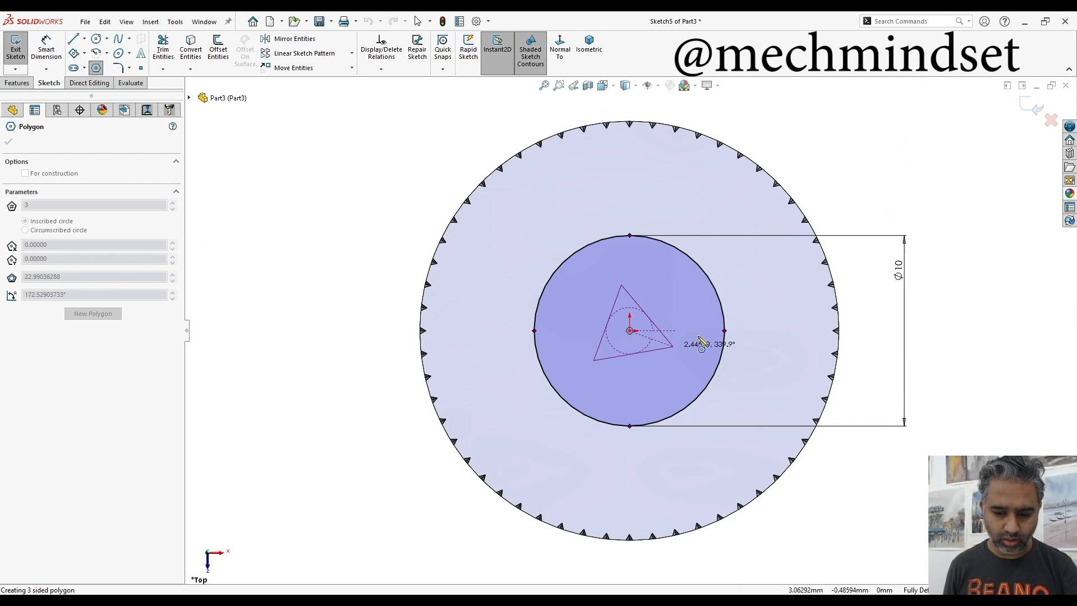
click(724, 325)
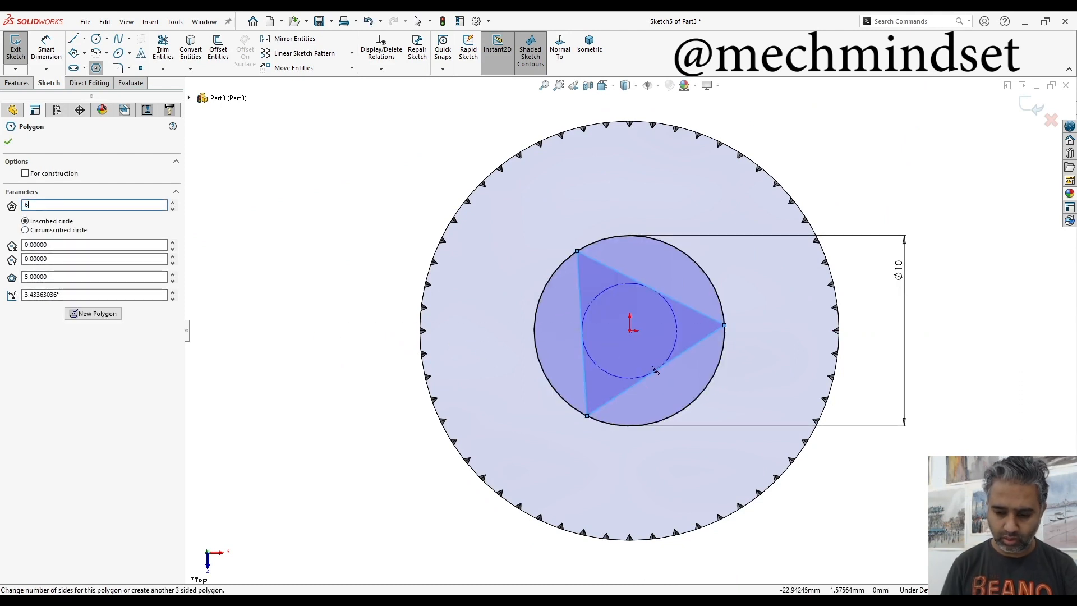
text(6)
key(shift+z)
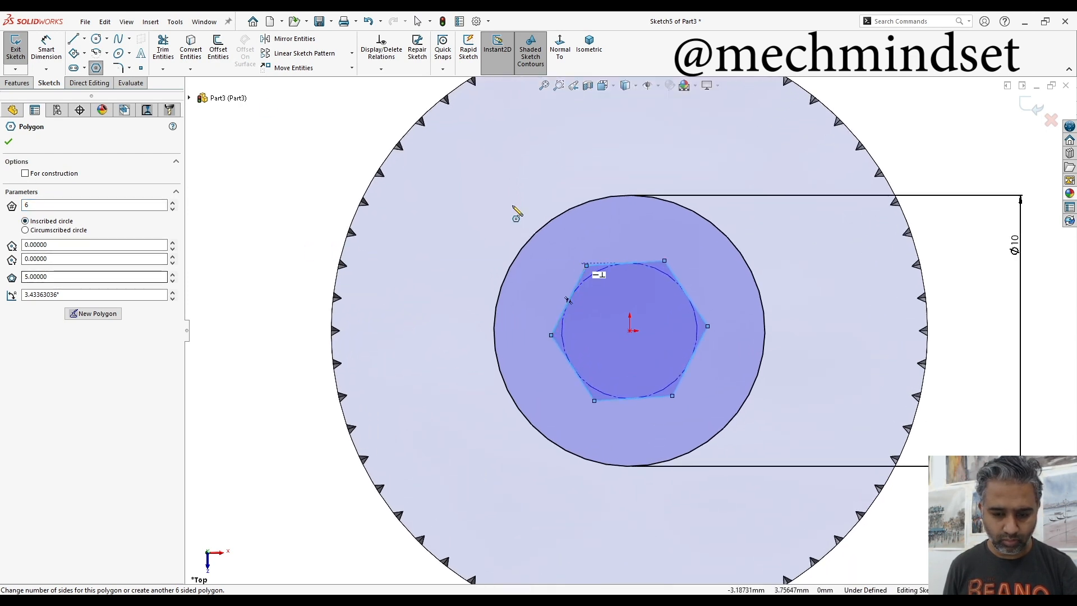
- Dimension one hexagon edge to 5 mm and finish Sketch5
key(d)
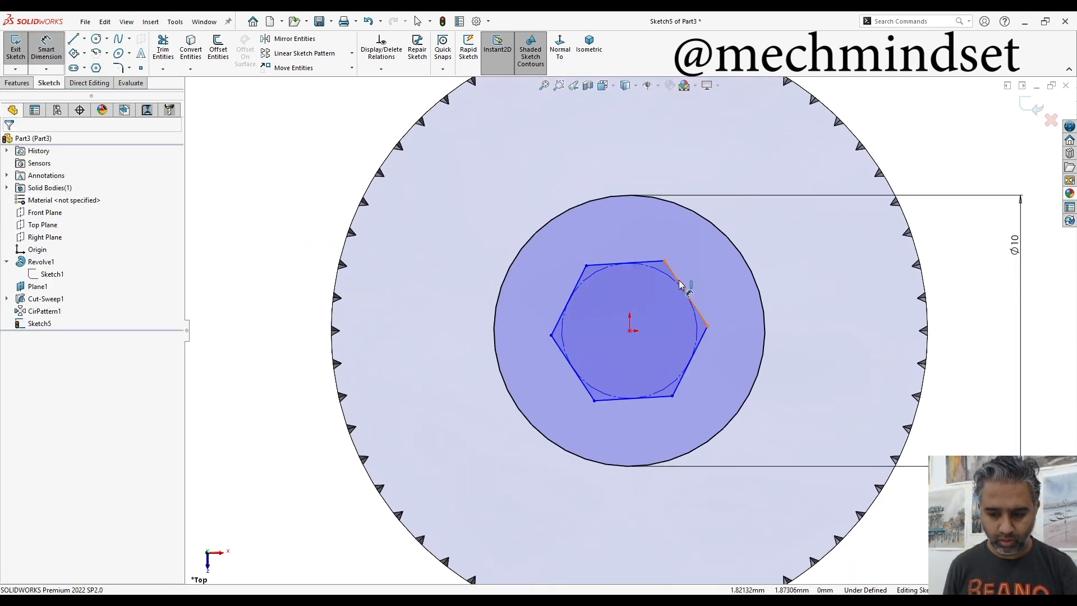
click(711, 278)
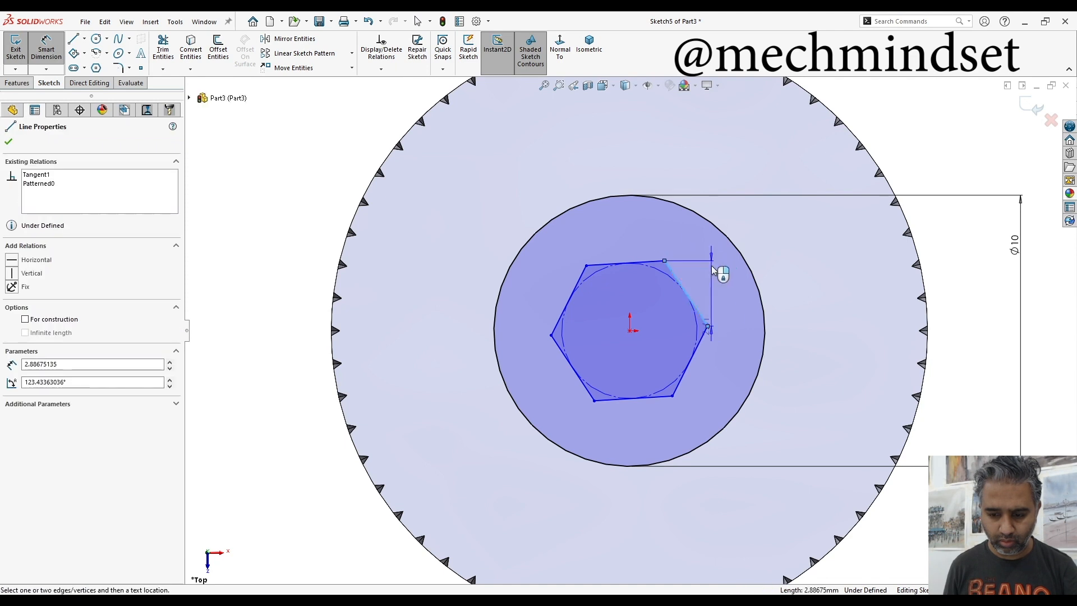
click(713, 272)
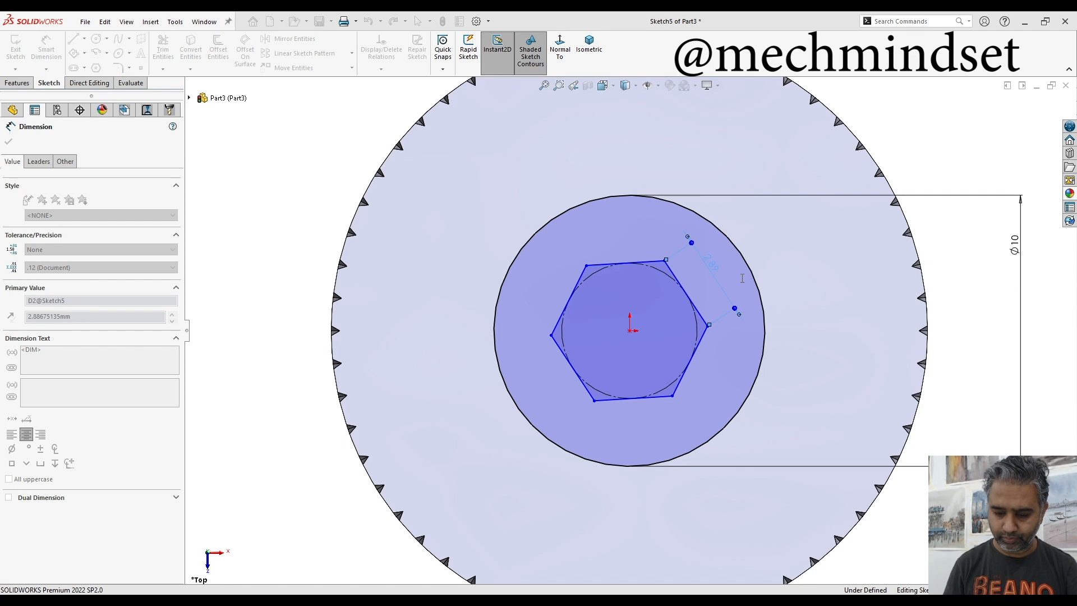
text(10)
key(Return)
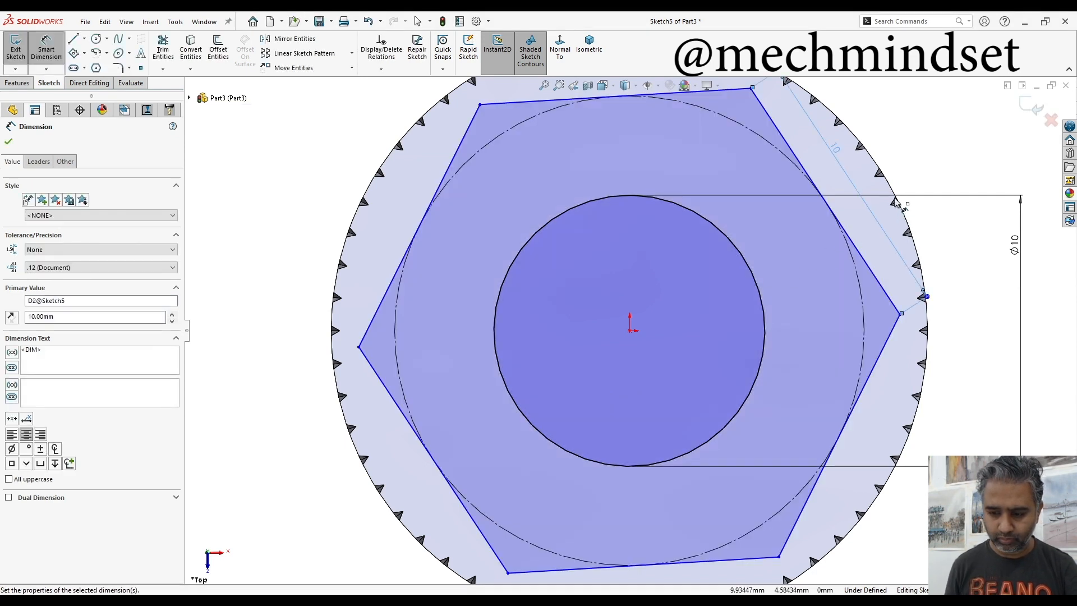
click(833, 147)
text(5)
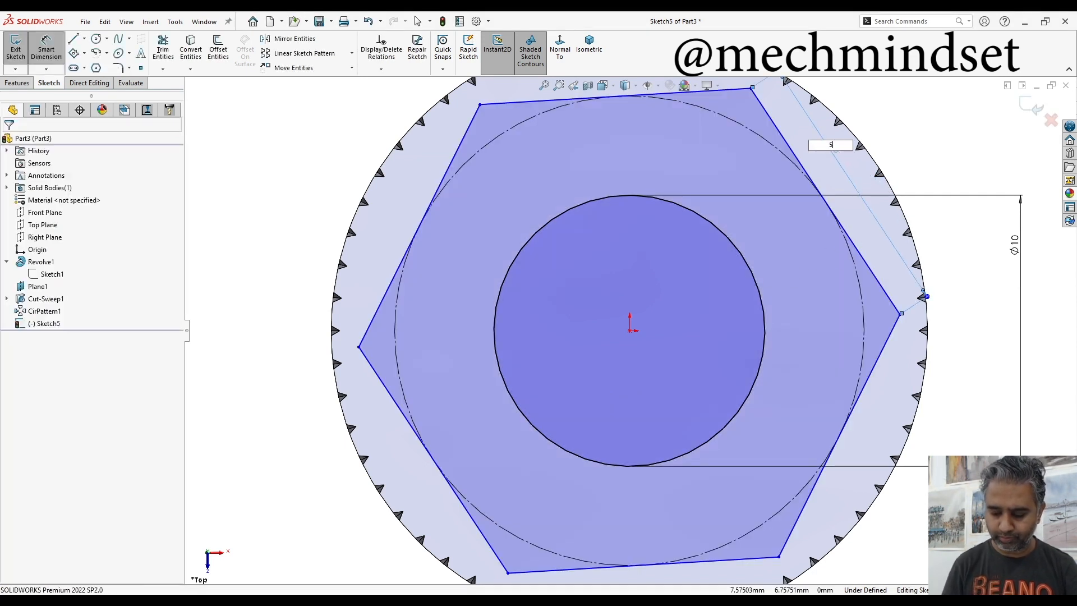
key(Return)
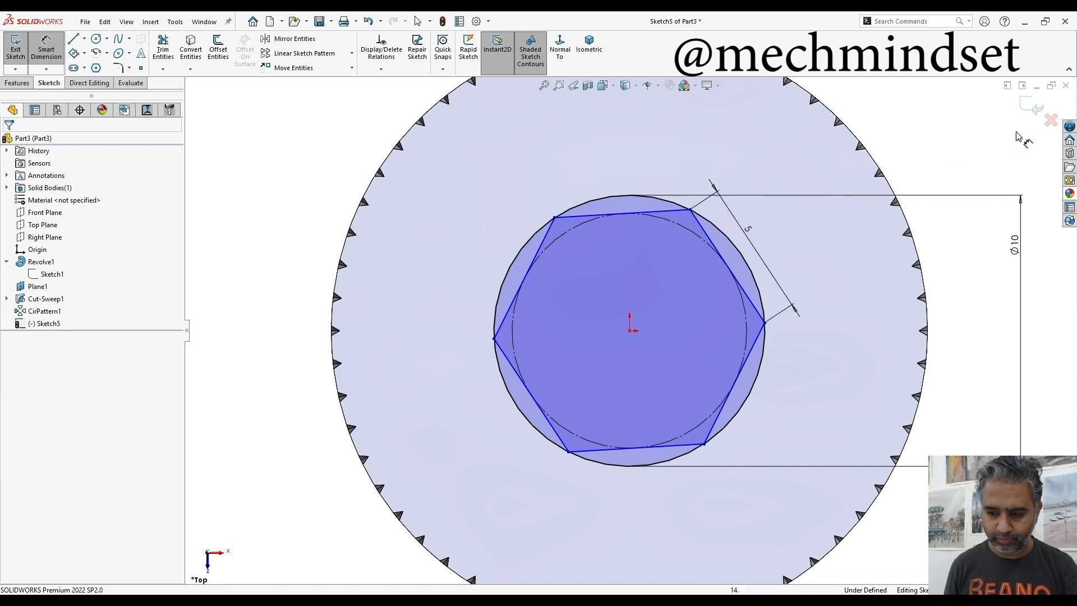
click(1032, 114)
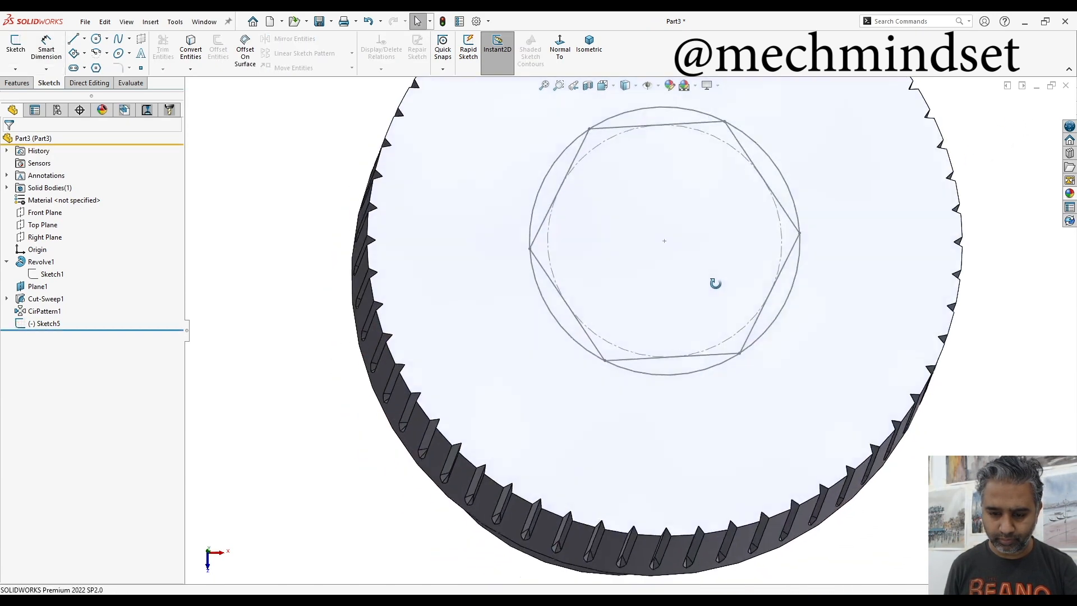
scroll(709, 270, down, 3)
scroll(644, 300, up, 3)
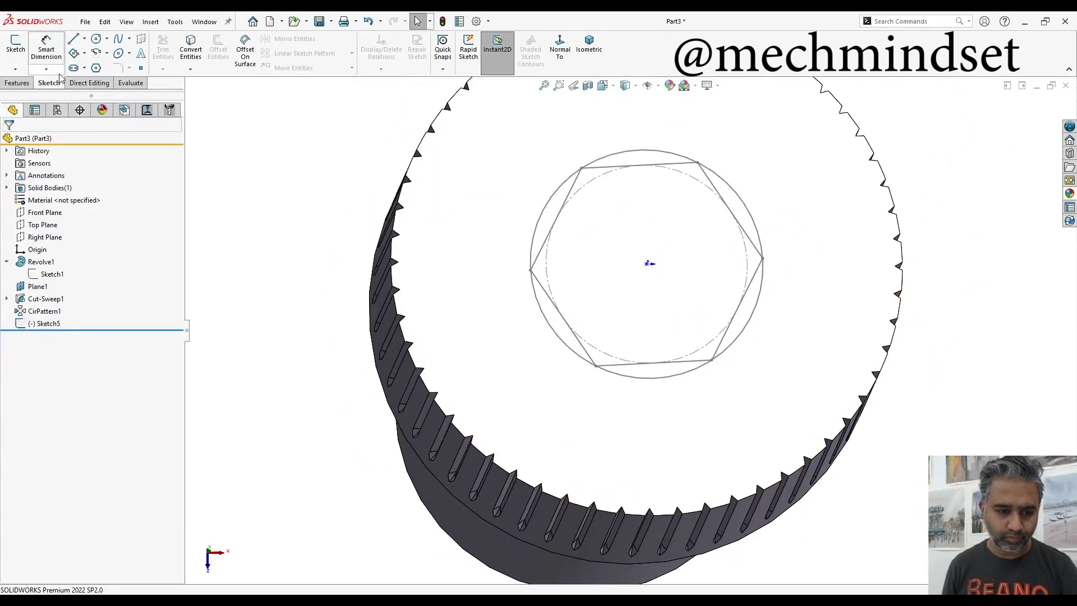
- Extrude-cut the hexagon Blind 6 mm deep to form the socket (Cut-Extrude1)
click(17, 83)
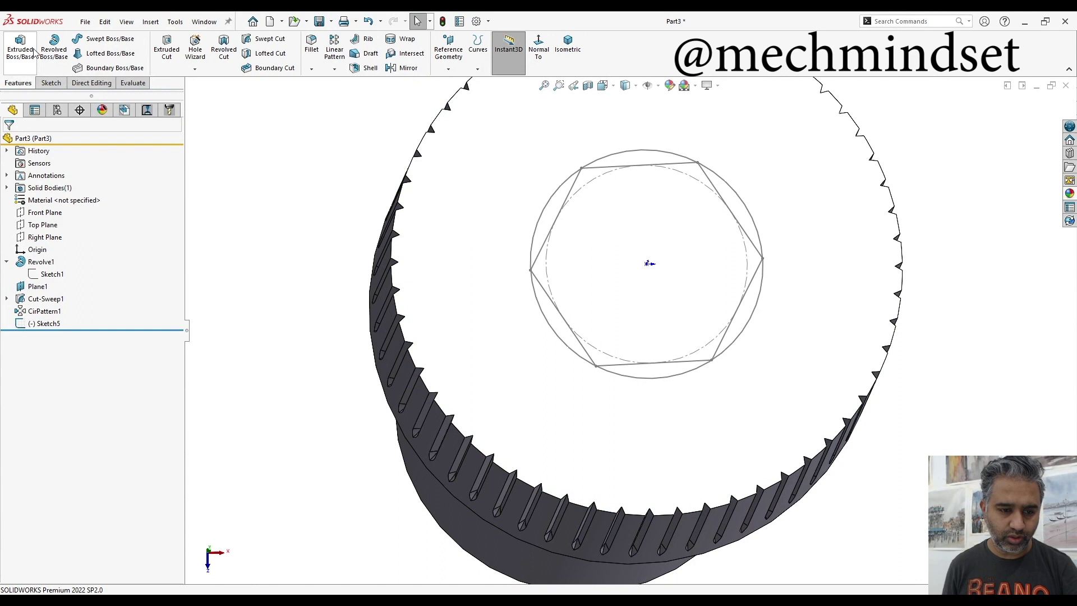
click(166, 54)
click(562, 206)
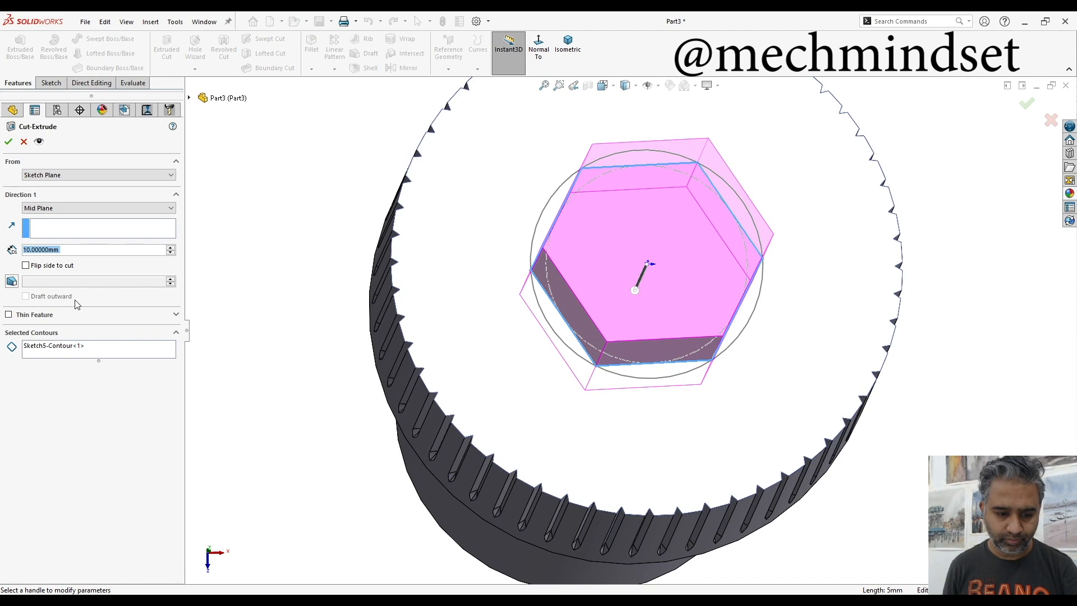
click(33, 208)
click(39, 222)
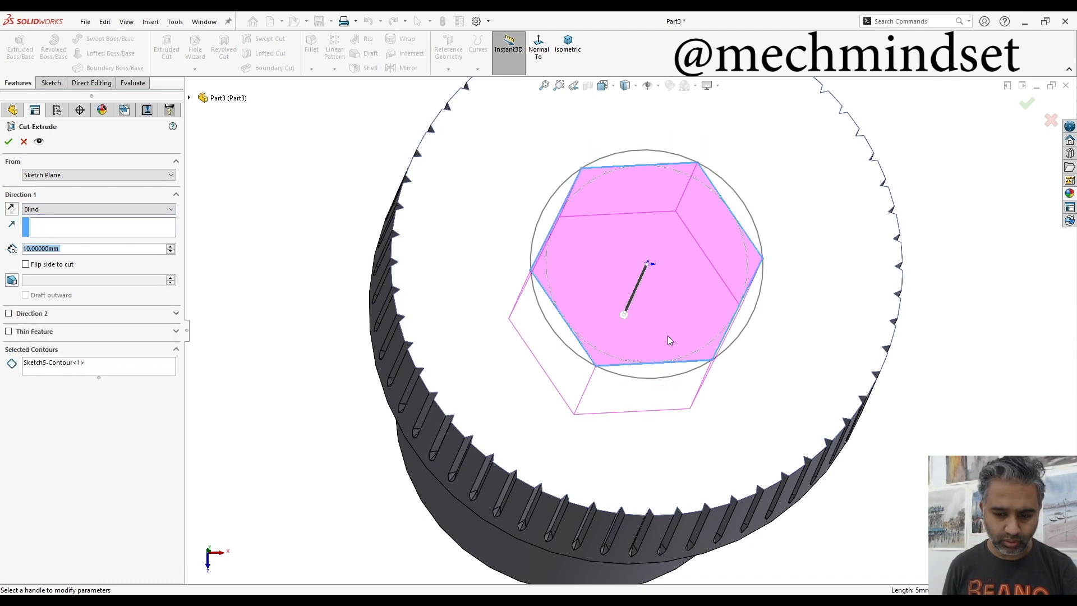
key(ctrl+7)
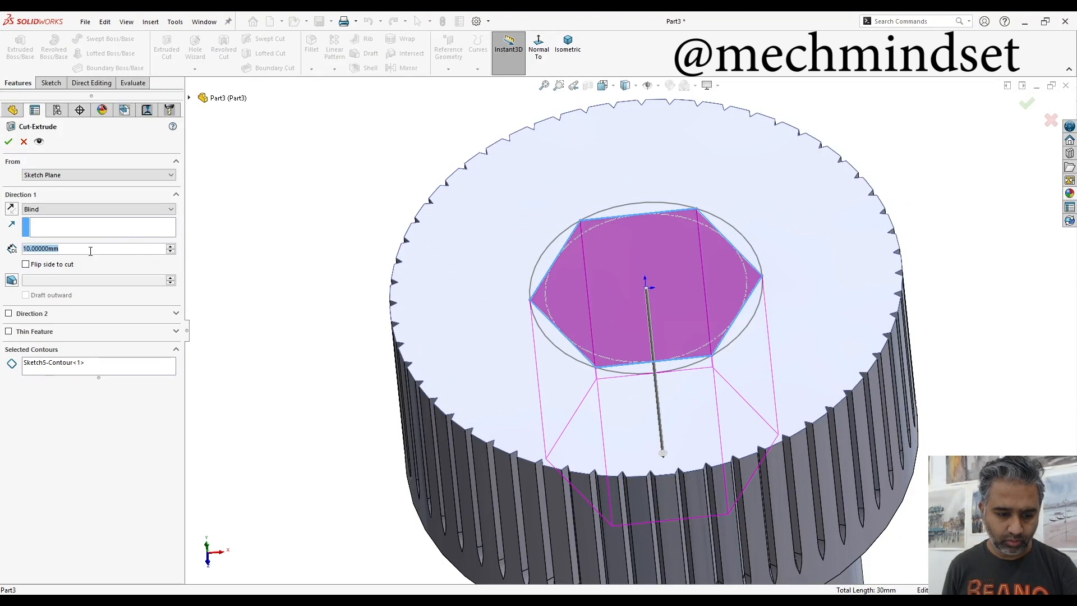
text(6)
key(Return)
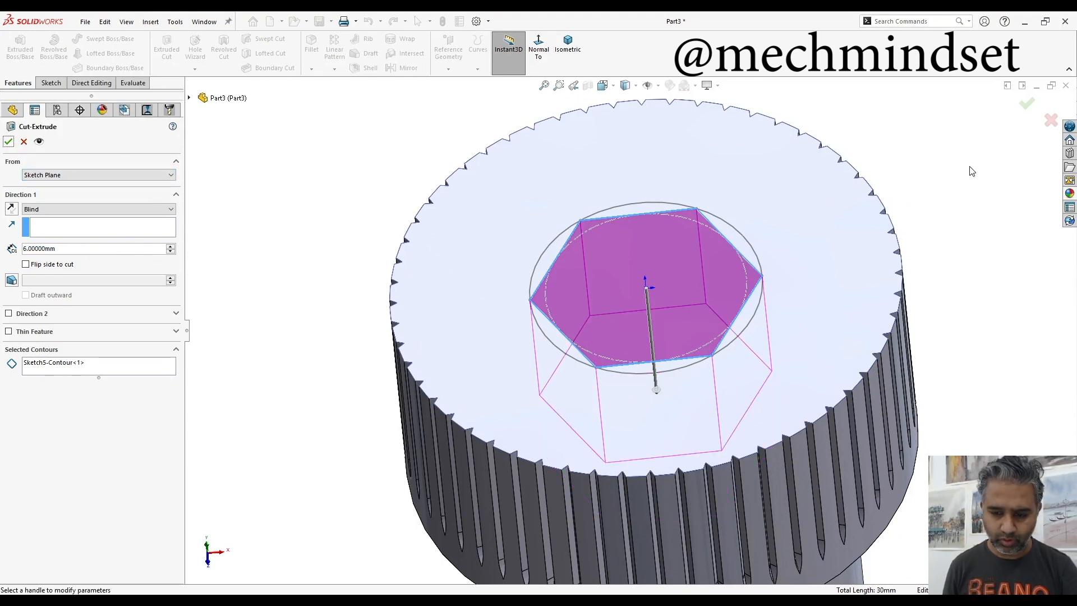
click(1026, 103)
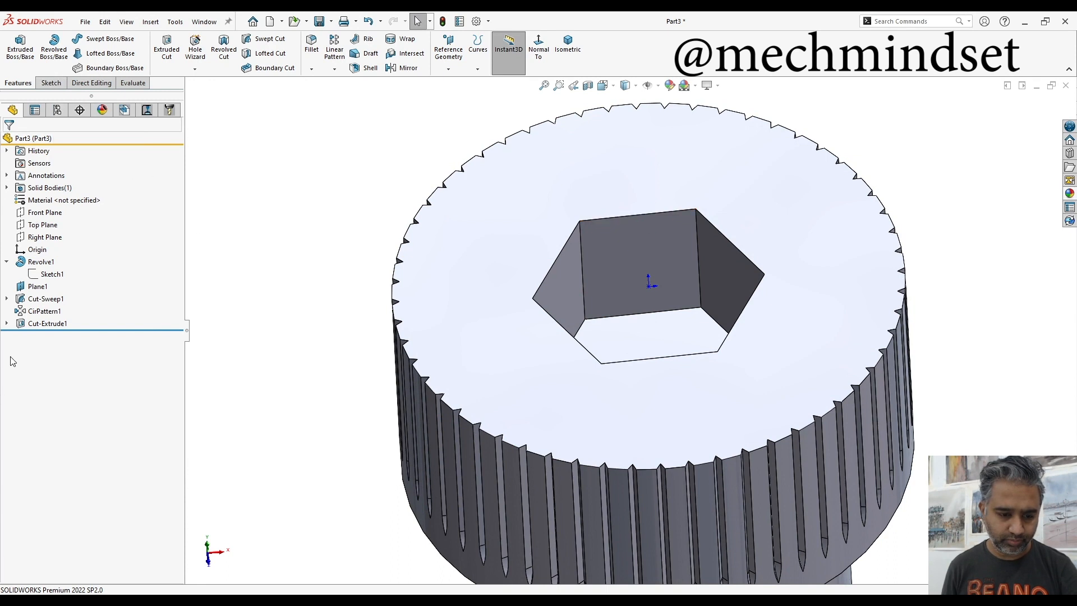
- Start another extruded cut from the feature tools, then cancel it
click(7, 324)
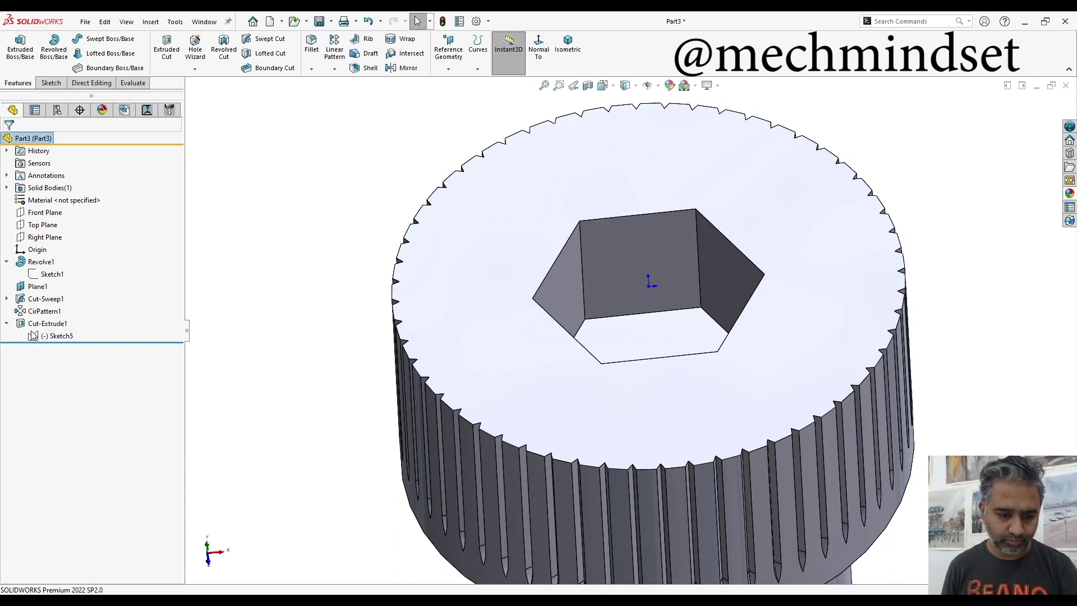
click(49, 83)
click(13, 83)
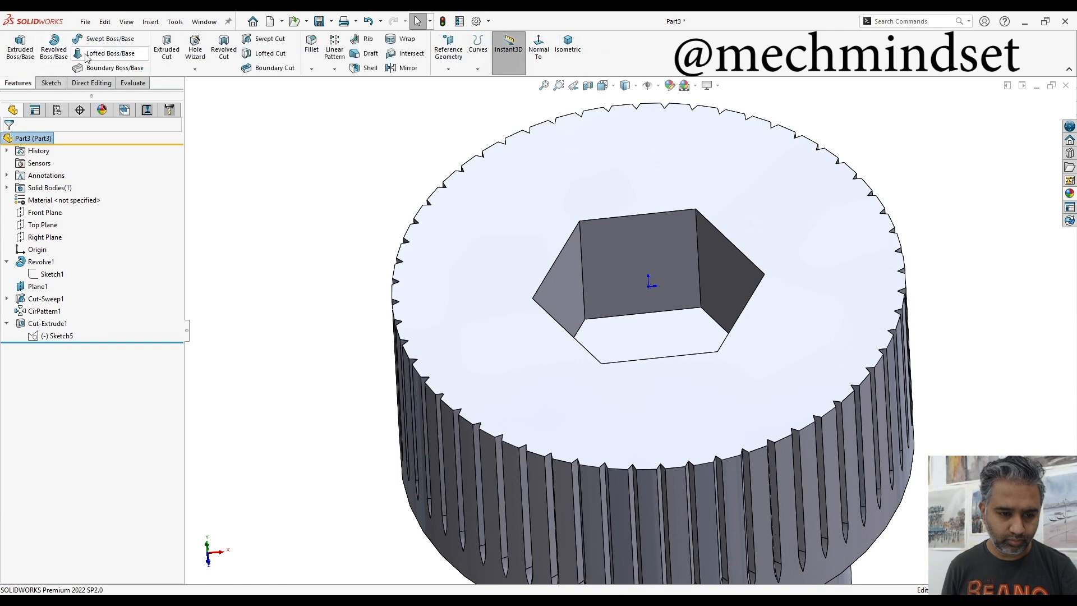
click(169, 51)
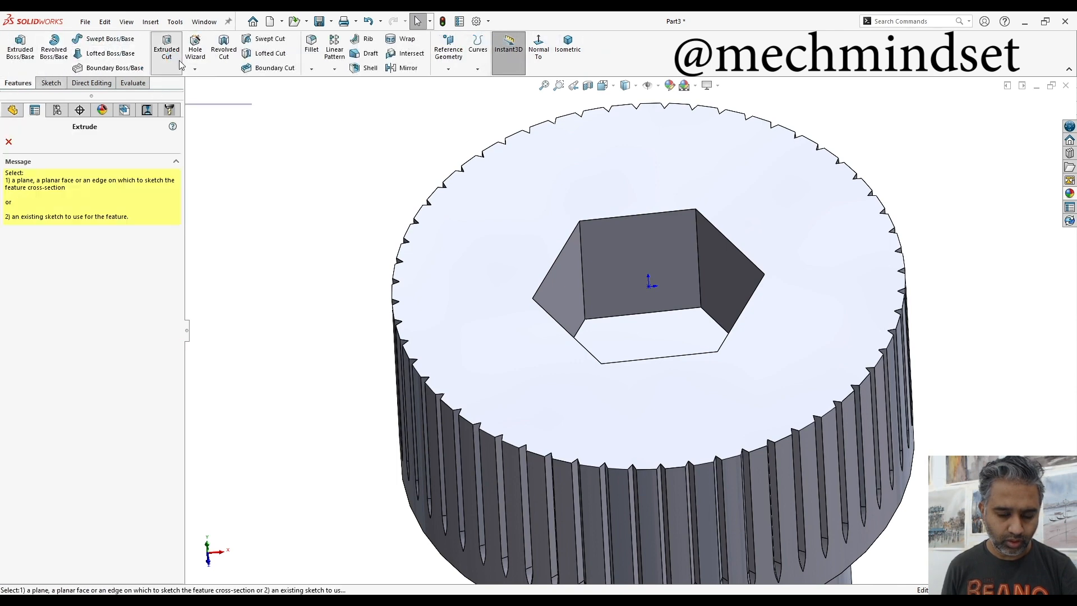
click(190, 99)
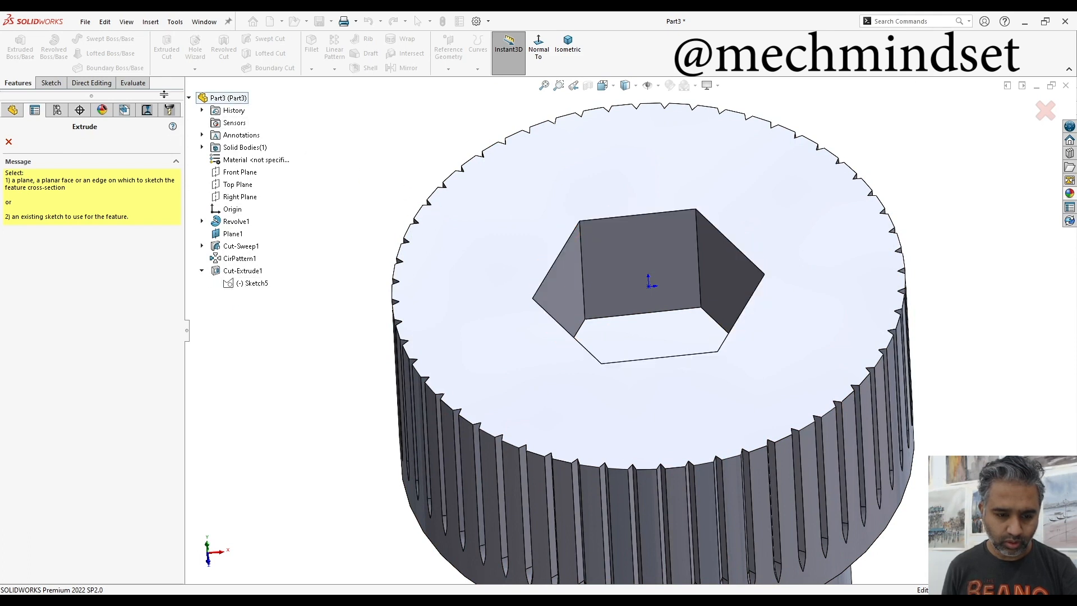
click(1046, 113)
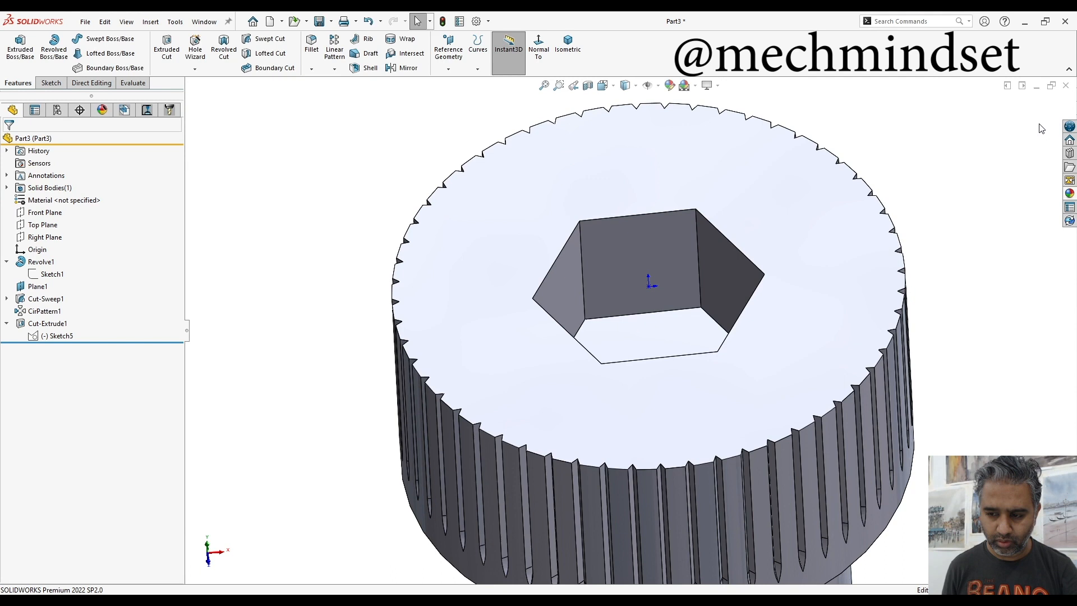
- Edit Sketch5, delete the Ø10 circle, rebuild, and start Sketch6 on the head's top face
click(67, 336)
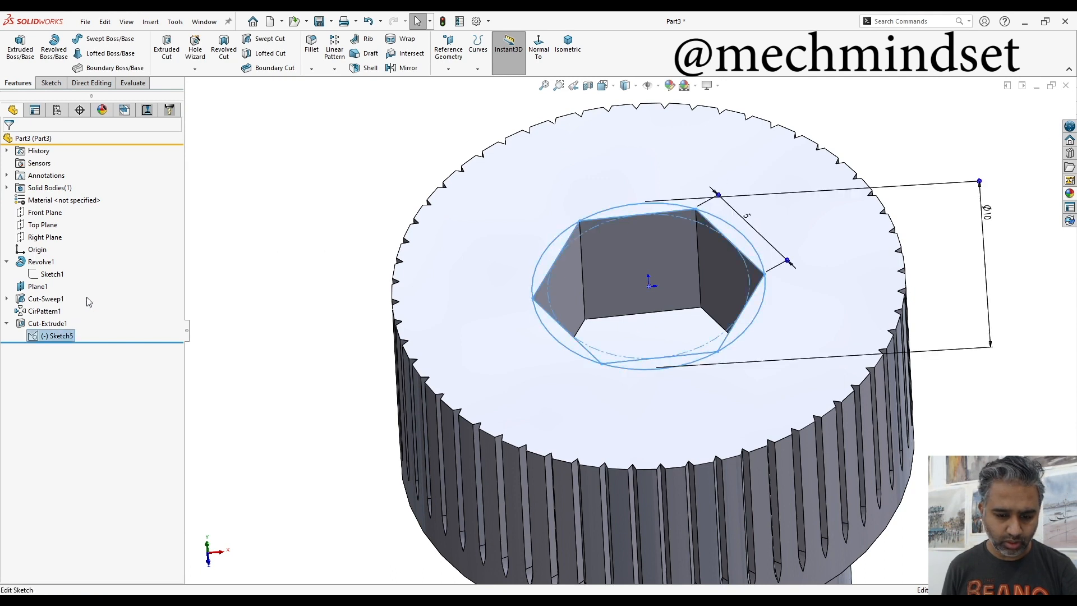
click(632, 244)
click(633, 205)
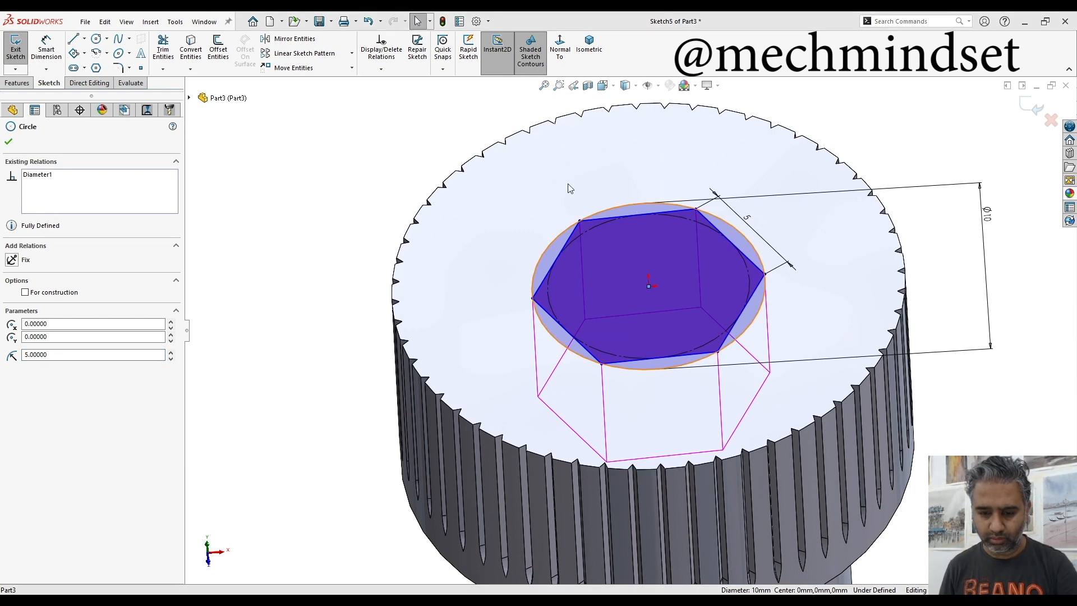
key(Delete)
click(1032, 108)
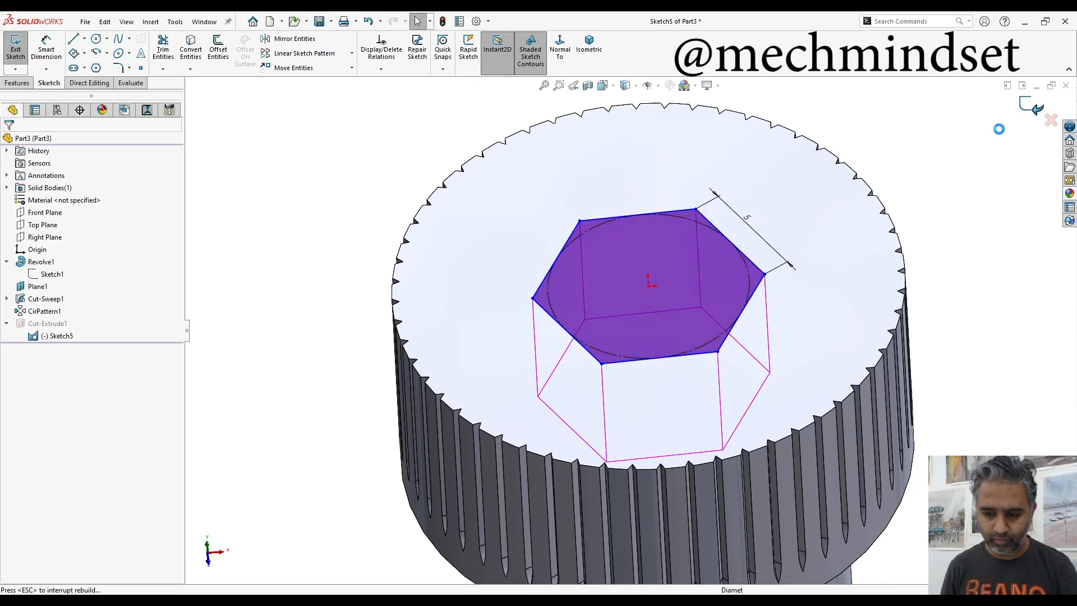
click(881, 202)
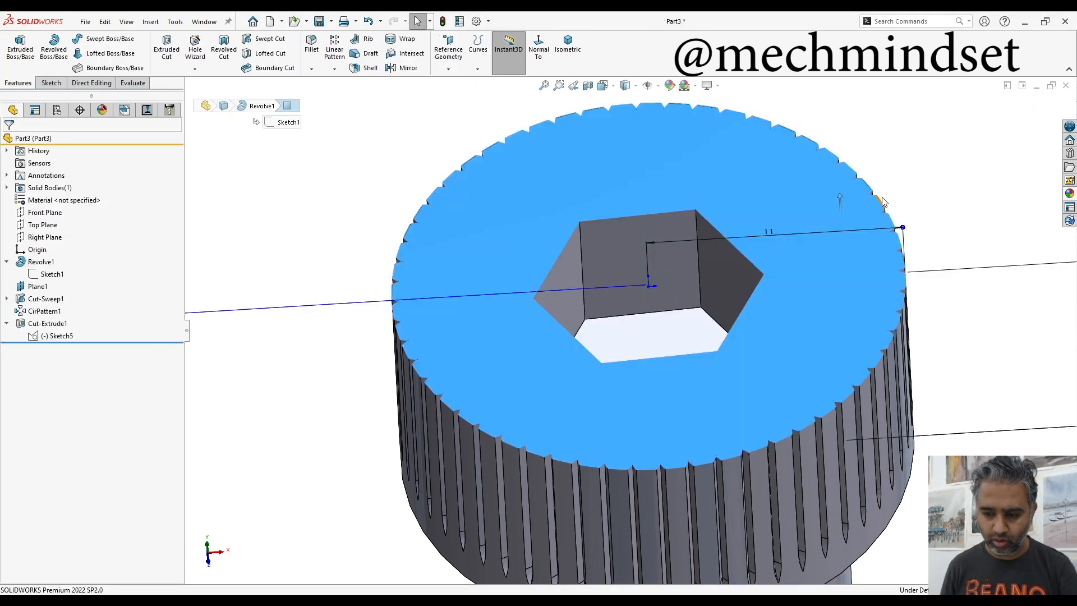
click(890, 185)
- Sketch a circle at the origin sized to the hexagon's corners and finish the sketch
click(562, 49)
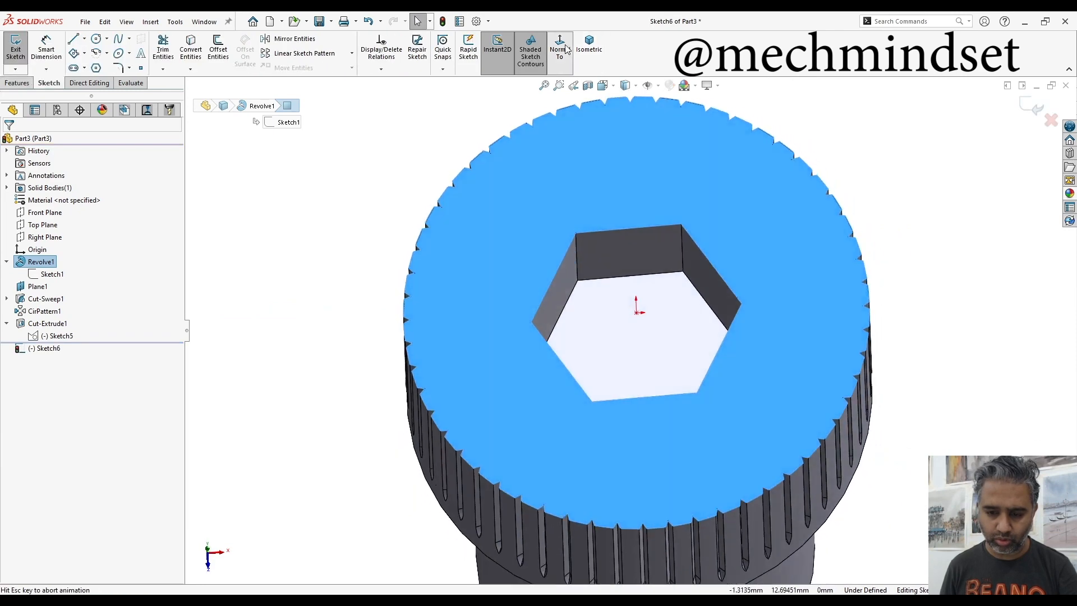
click(99, 40)
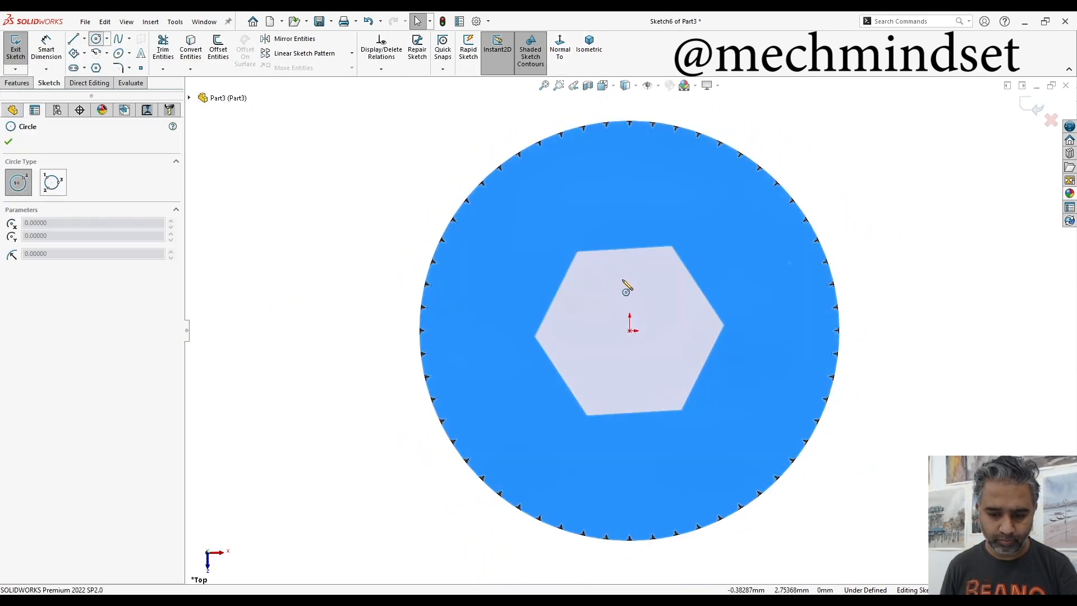
click(630, 330)
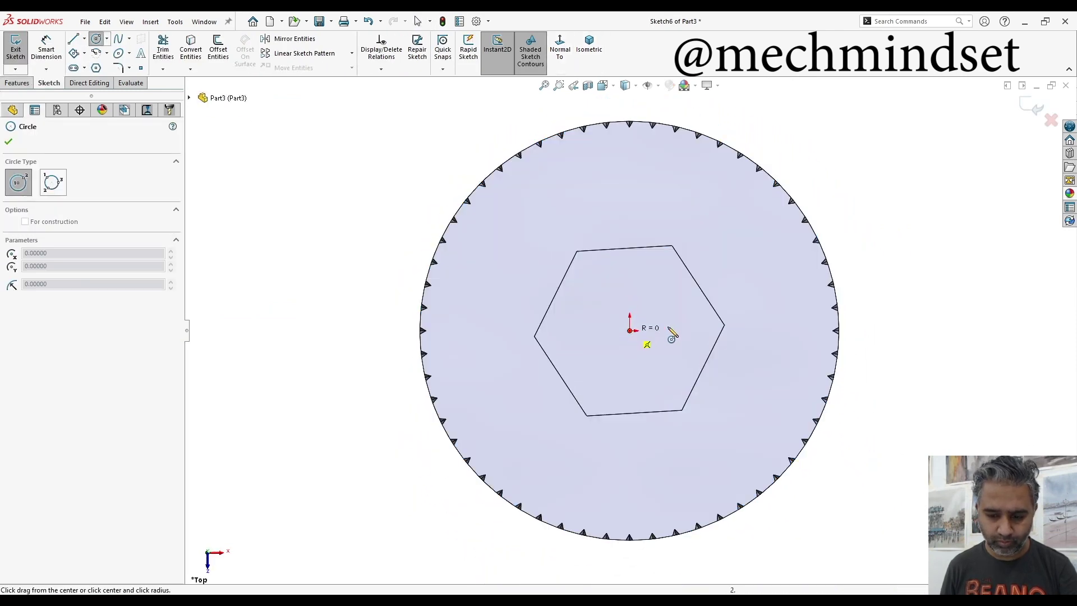
click(726, 324)
key(Escape)
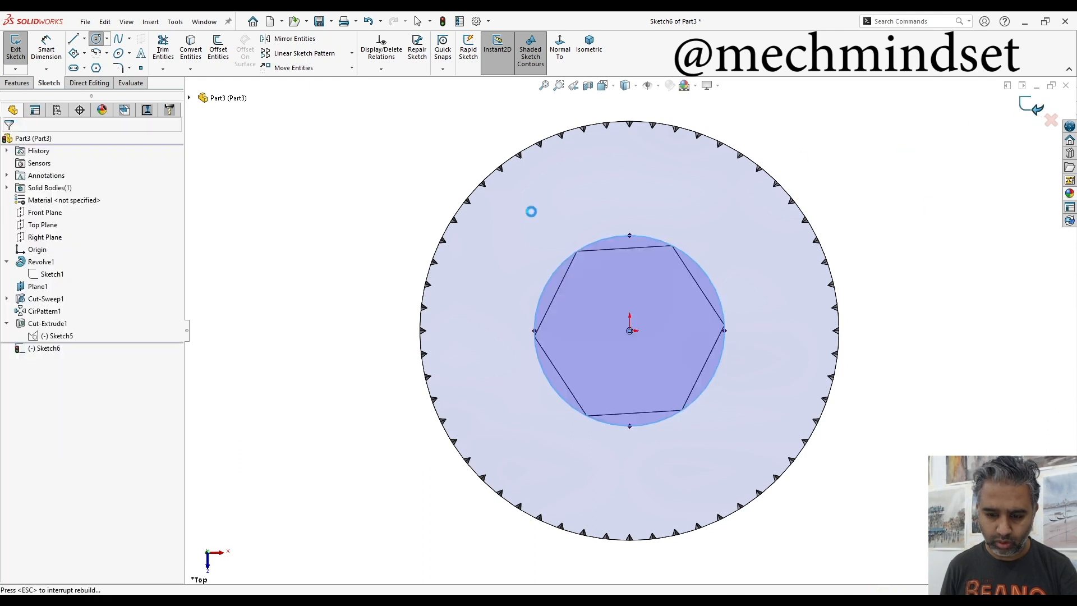
click(16, 46)
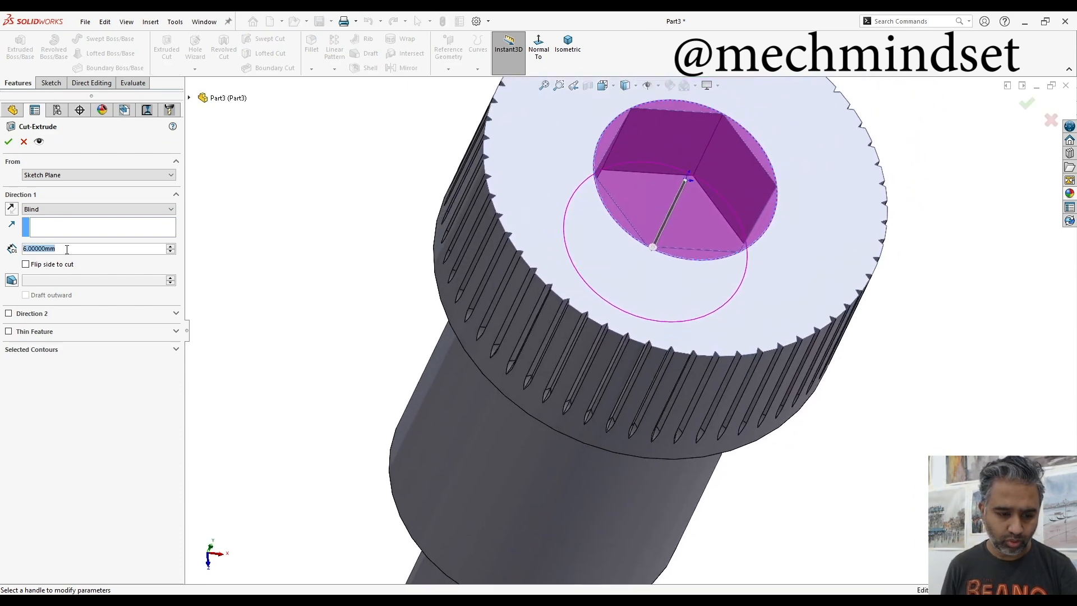
text(2)
- Cut it Blind 2 mm deep with a 45° draft to chamfer the socket mouth (Cut-Extrude2)
key(Return)
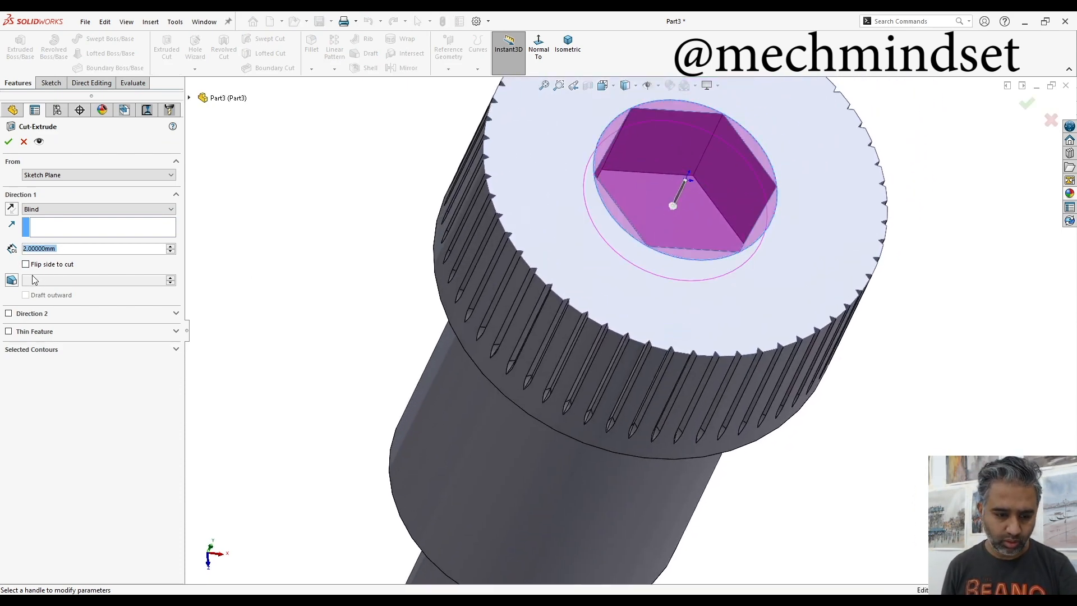
click(12, 279)
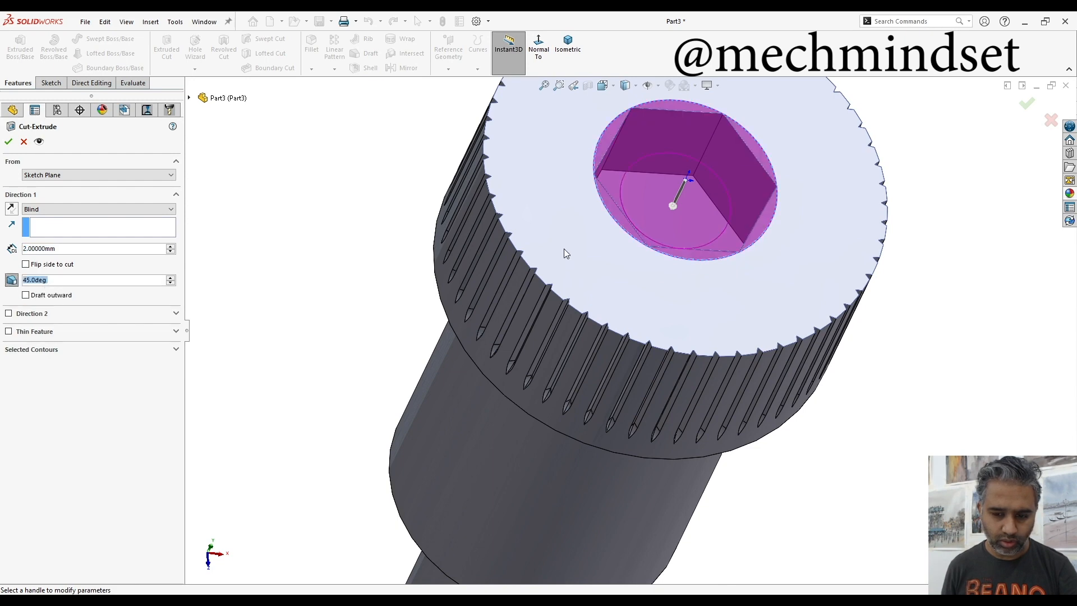
mouse_move(563, 253)
middle_down()
mouse_move(594, 224)
mouse_move(543, 257)
middle_up()
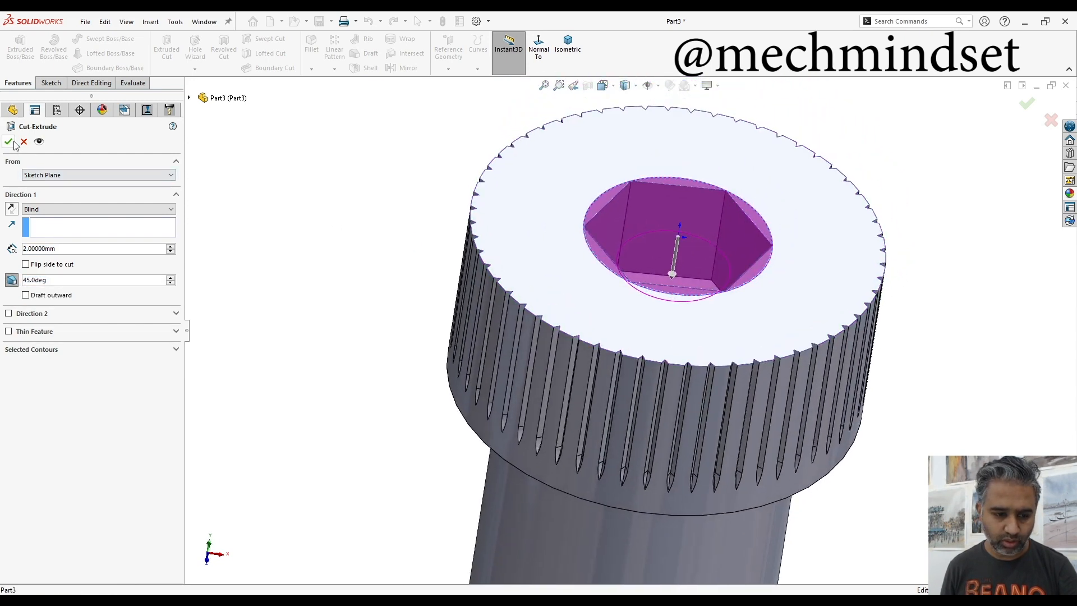
mouse_move(883, 187)
middle_down()
mouse_move(882, 229)
mouse_move(892, 207)
mouse_move(829, 241)
middle_up()
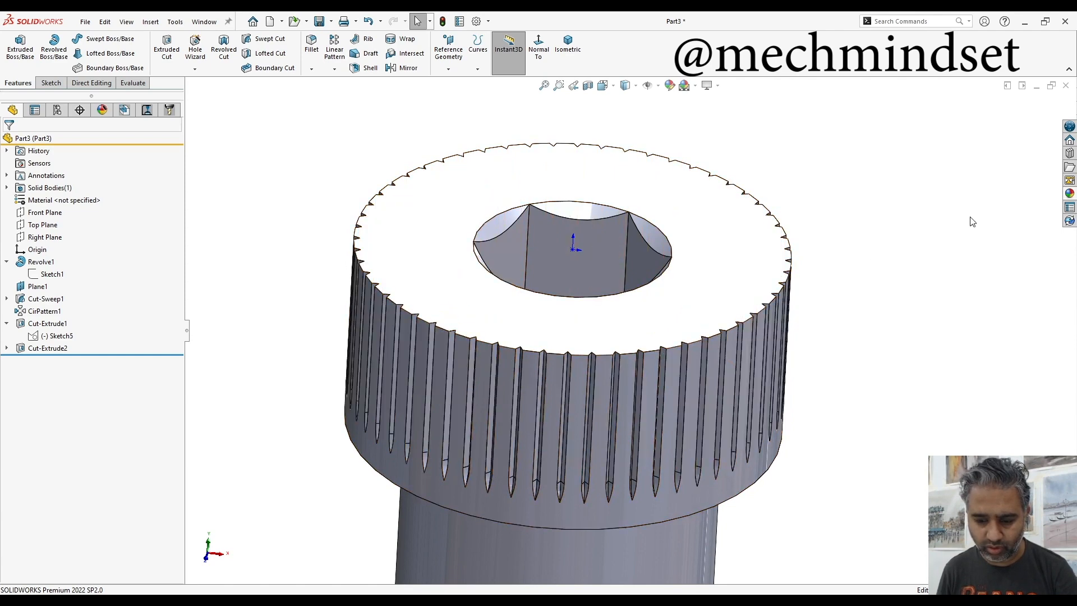
- Create Sketch7 on the top face, viewed normal, with an origin-centred circle just inside the knurled rim
click(737, 266)
click(829, 243)
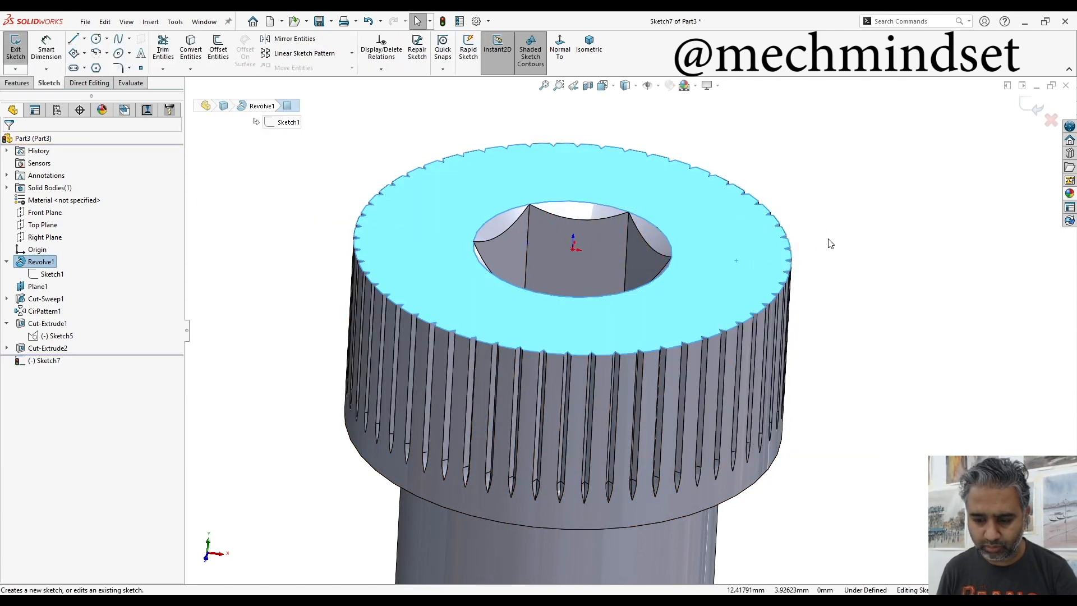
key(f)
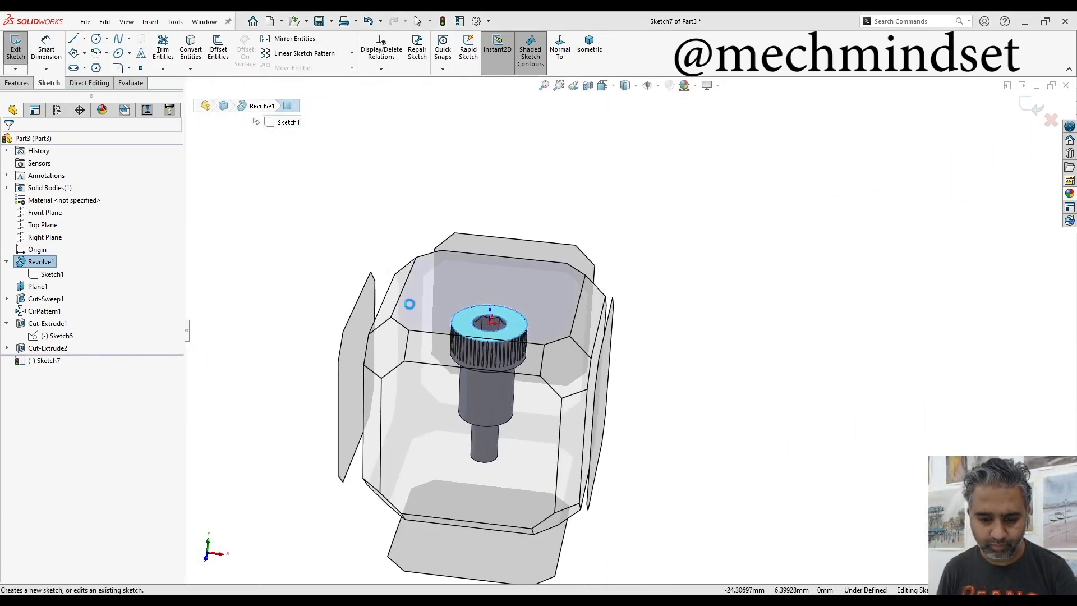
key(ctrl+8)
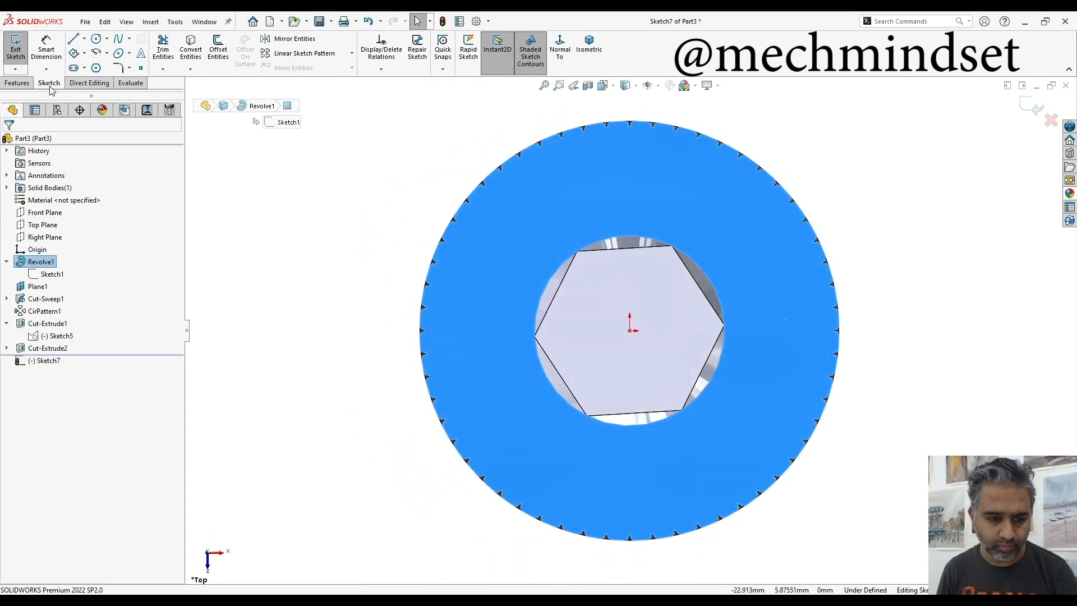
click(97, 40)
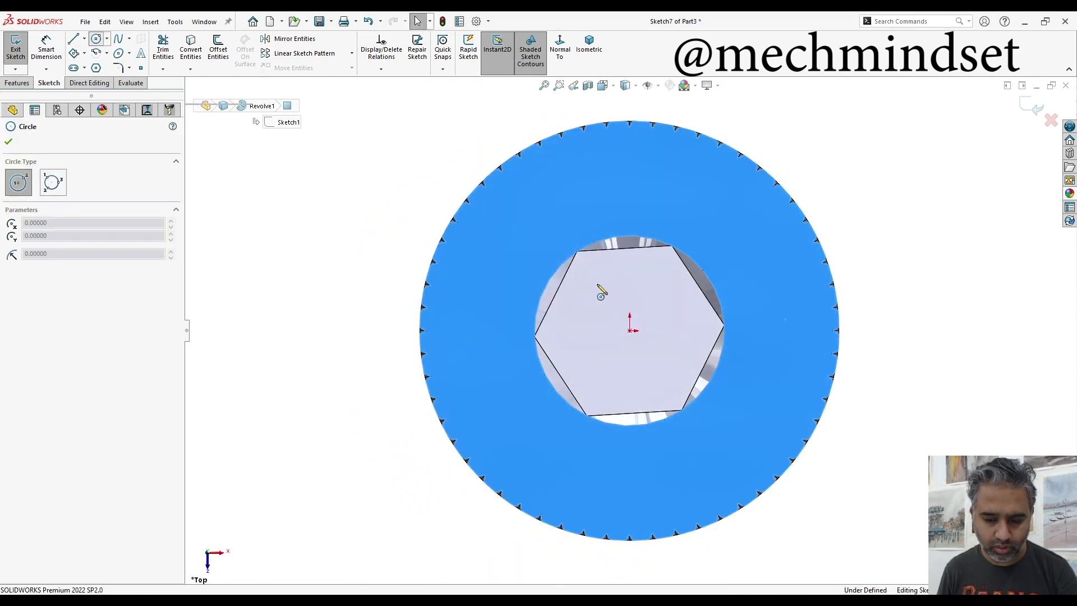
click(632, 329)
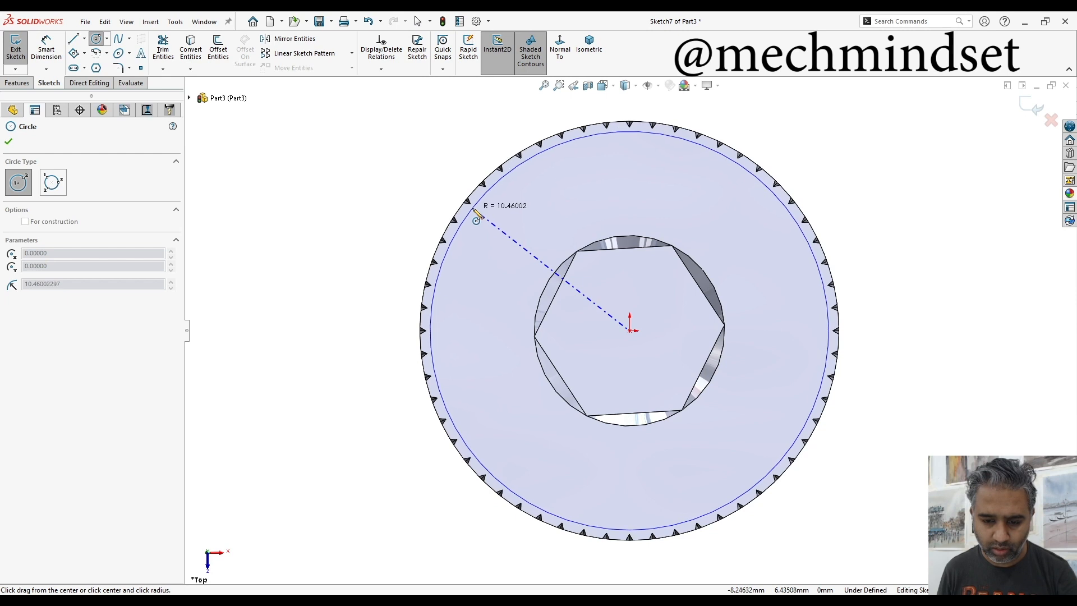
click(477, 219)
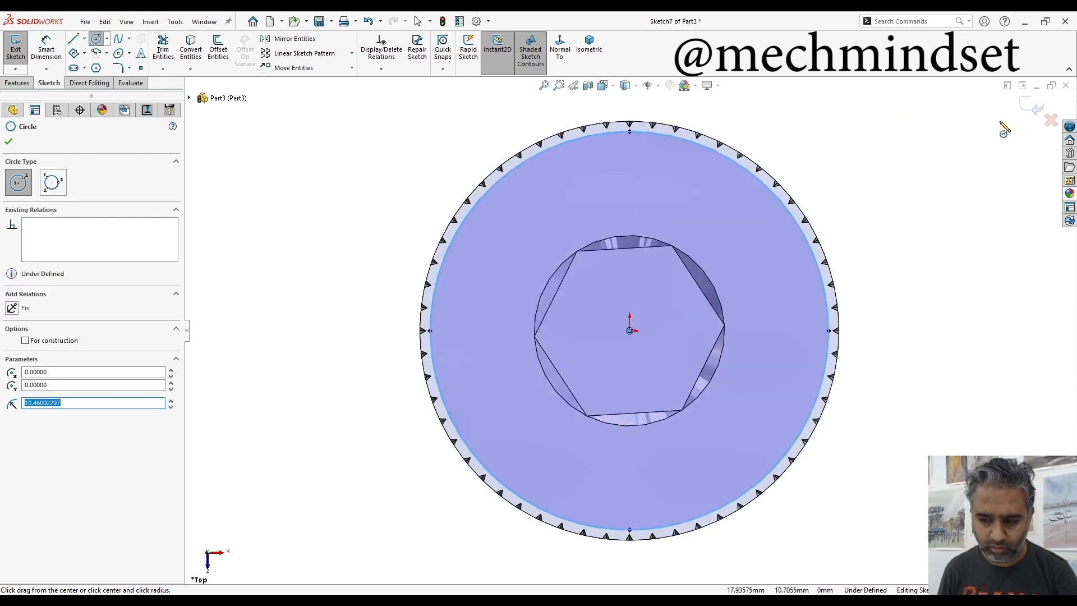
click(1029, 107)
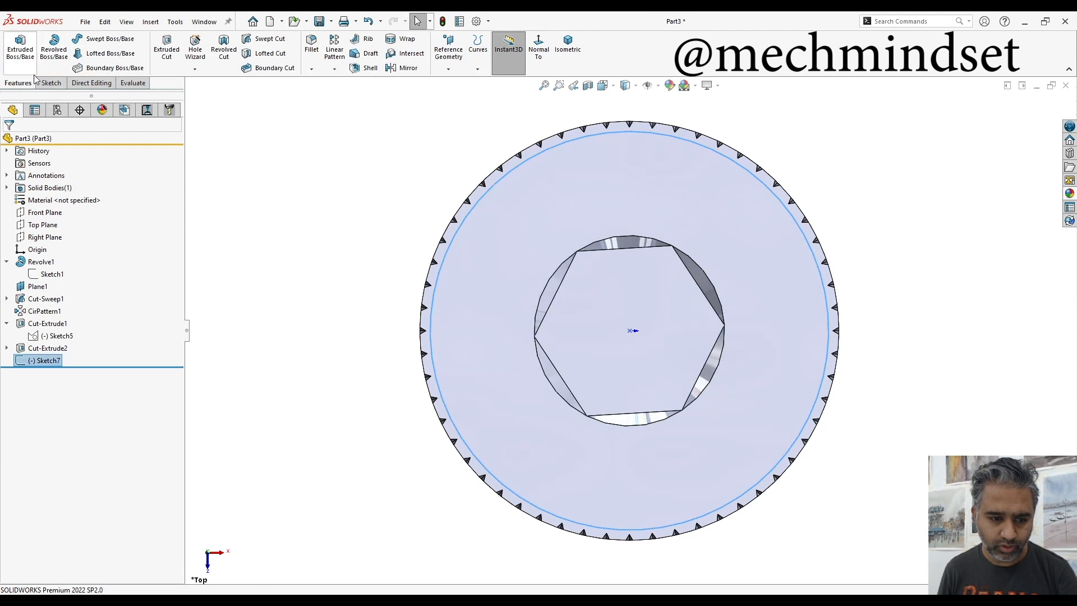
click(49, 83)
- Start Smart Dimension on the top face, then cancel it and clear the selection
click(46, 49)
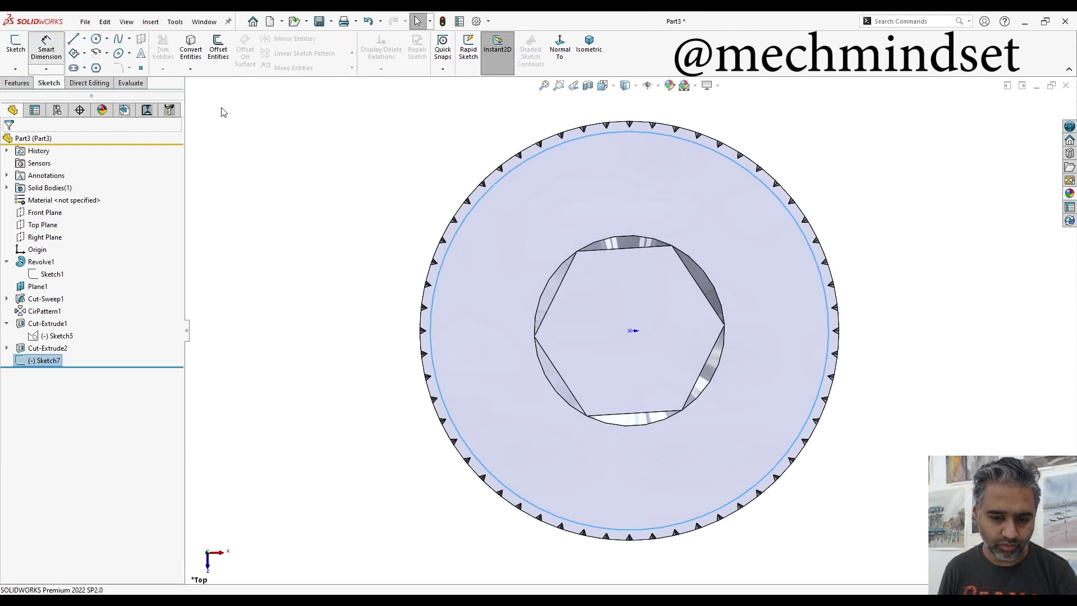
click(731, 170)
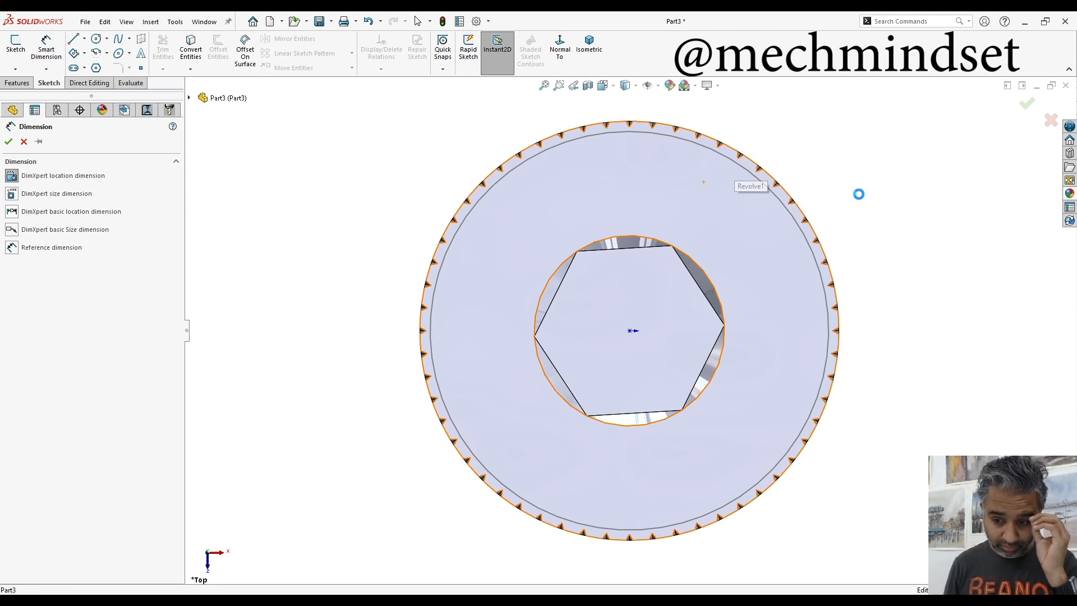
click(737, 218)
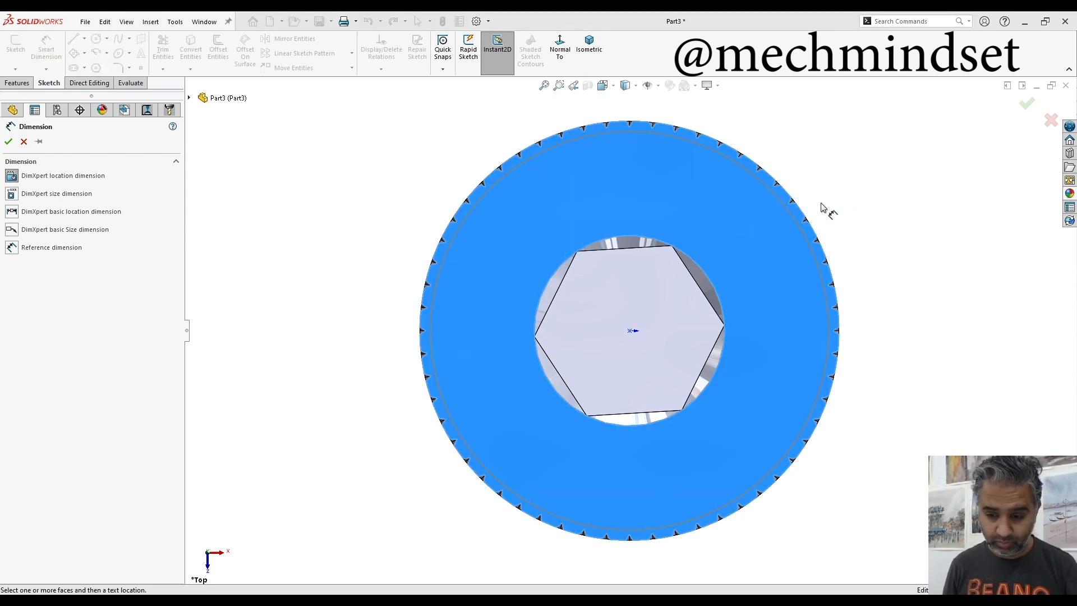
key(Escape)
key(Escape)
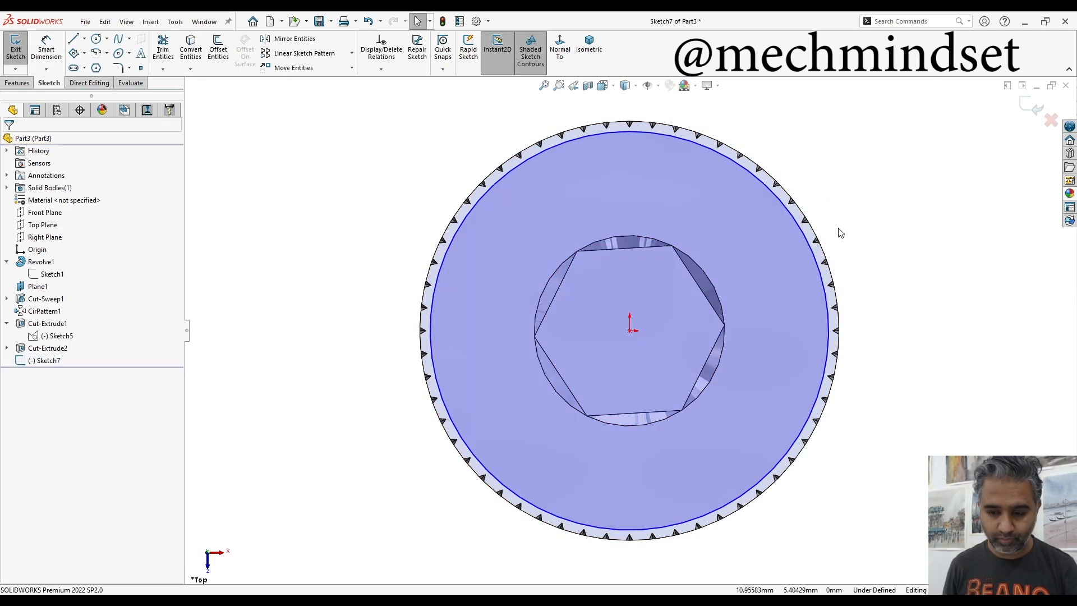
- Add a diameter Smart Dimension (about 20.92 mm) to the circle, placed right of the head
click(795, 220)
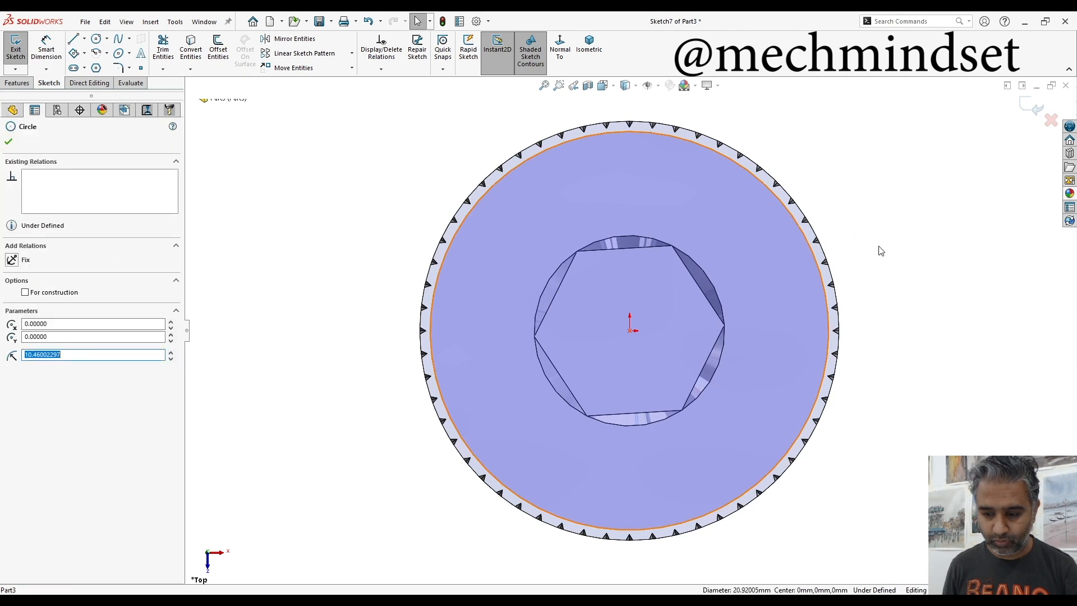
click(880, 248)
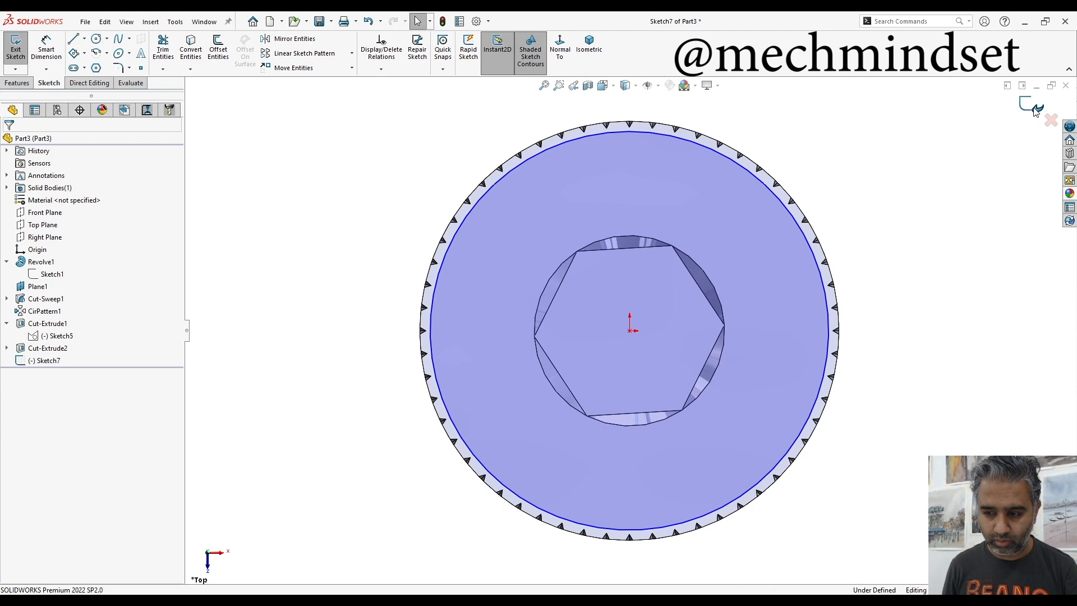
click(46, 49)
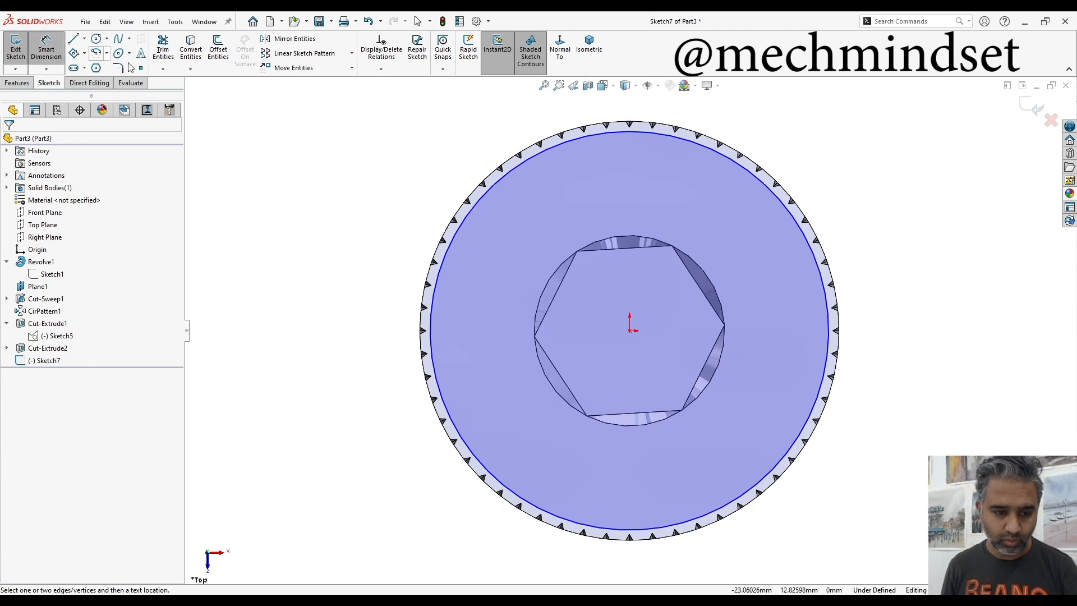
click(722, 160)
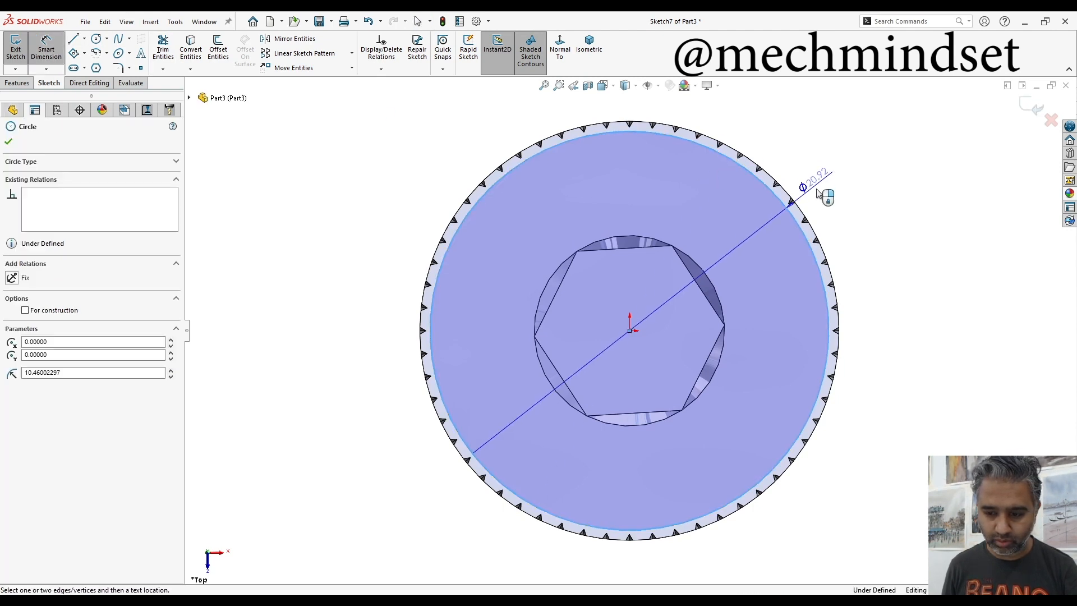
click(891, 222)
click(951, 258)
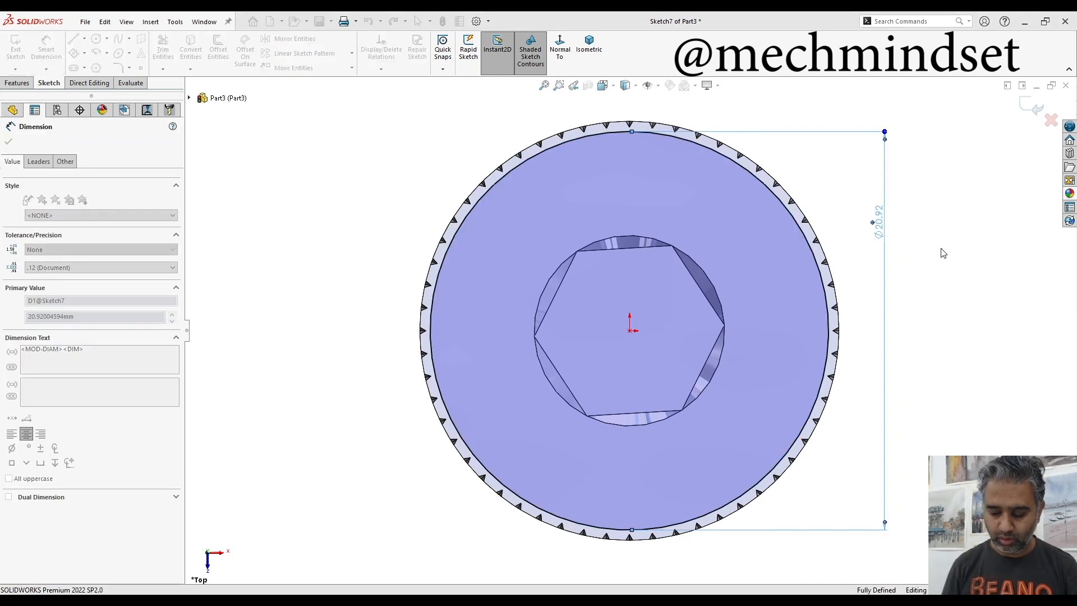
- Apply the smaller circle diameter, exit Sketch7 and return to the solid feature tools
key(Return)
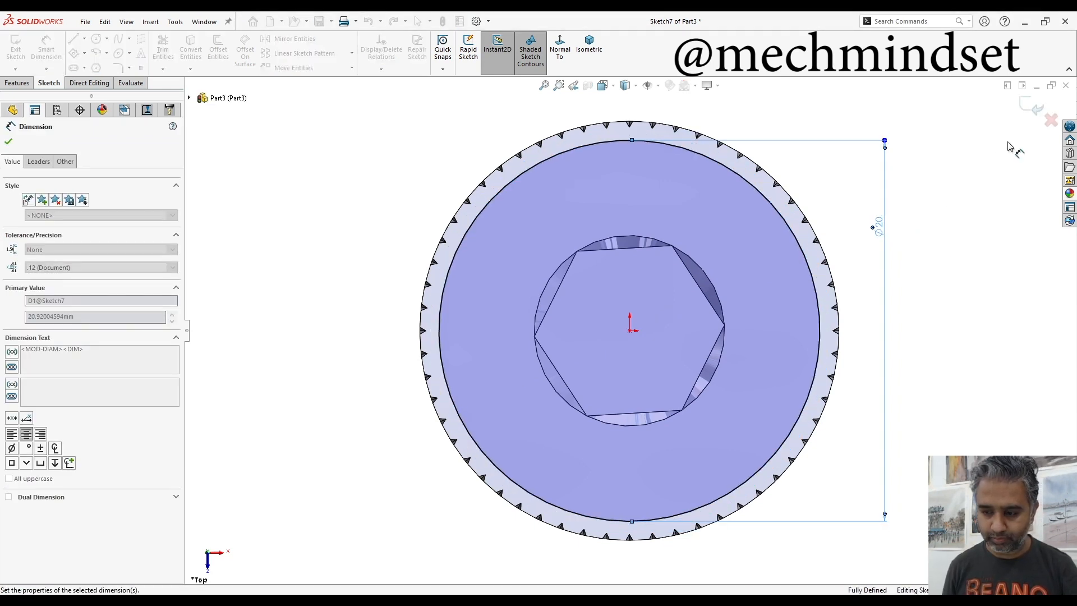
key(Escape)
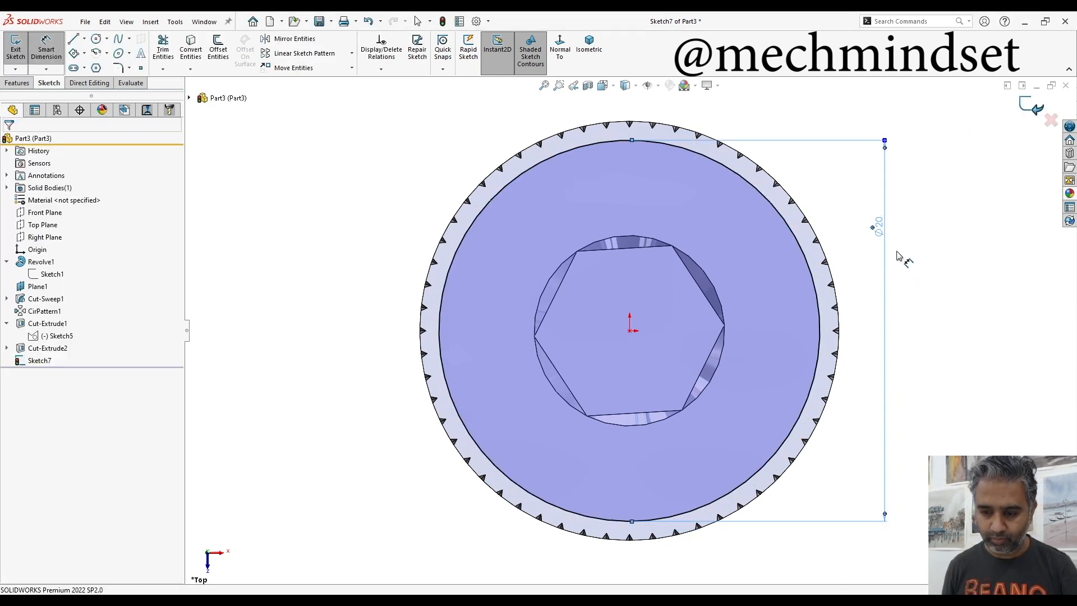
key(ctrl+b)
mouse_move(880, 240)
ctrl+middle_down()
mouse_move(866, 295)
mouse_move(875, 202)
mouse_move(798, 248)
ctrl+middle_up()
scroll(880, 232, down, 3)
scroll(774, 254, up, 3)
scroll(775, 253, up, 1)
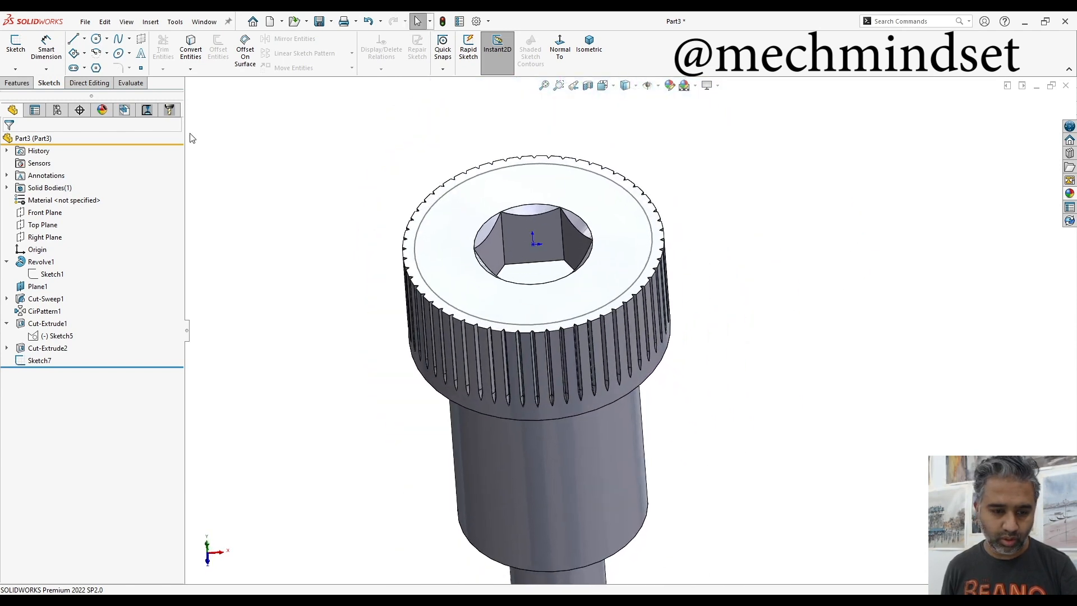
click(17, 82)
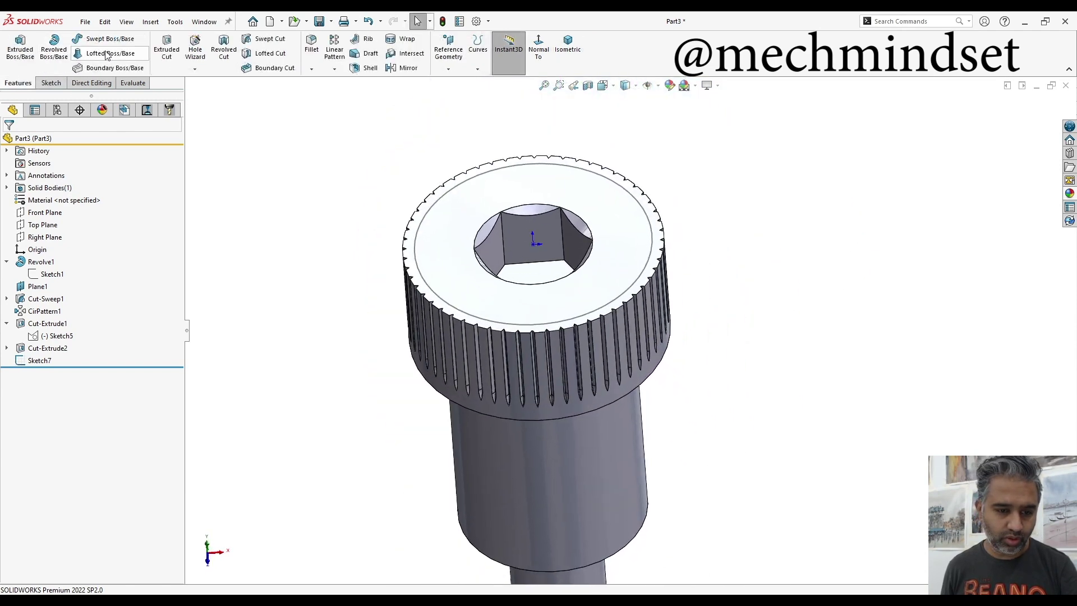
- Create Cut-Extrude3 on Sketch7: Blind 2 mm, flip side to cut, 45° draft
click(165, 47)
click(414, 240)
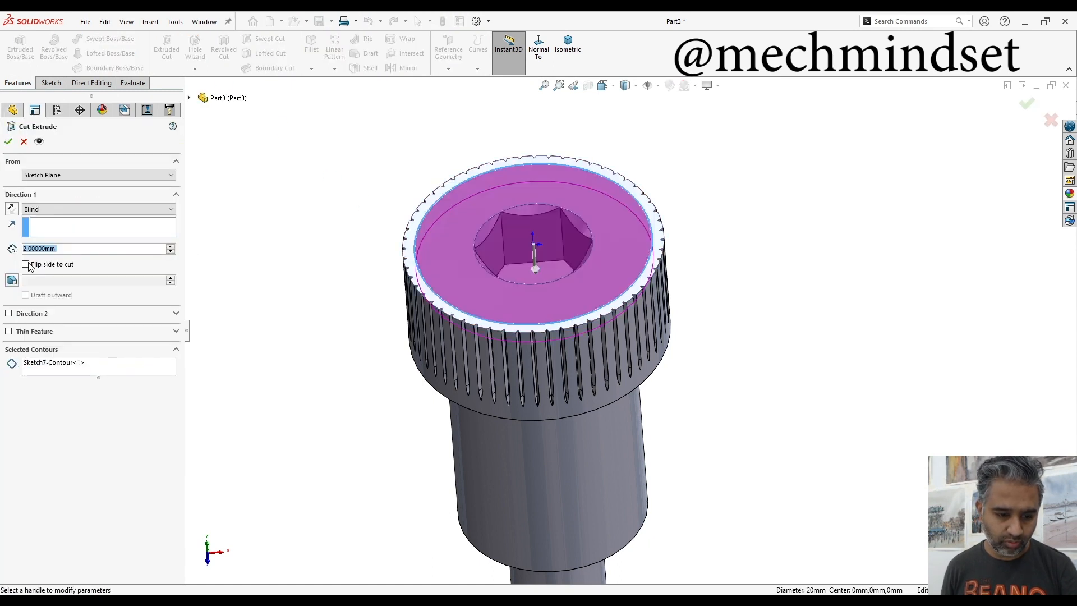
click(27, 264)
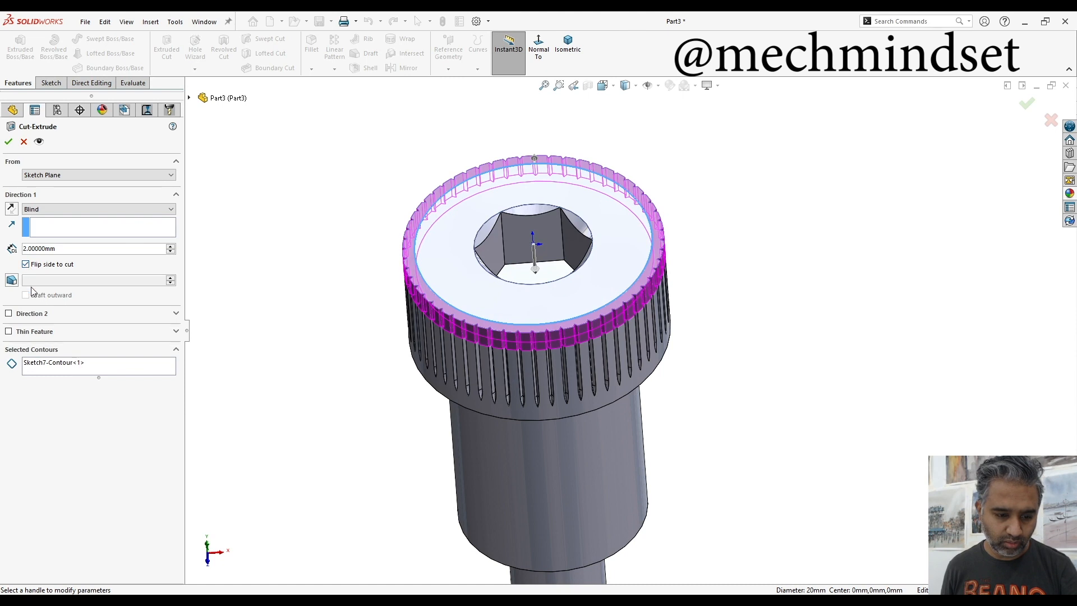
click(15, 280)
text(45)
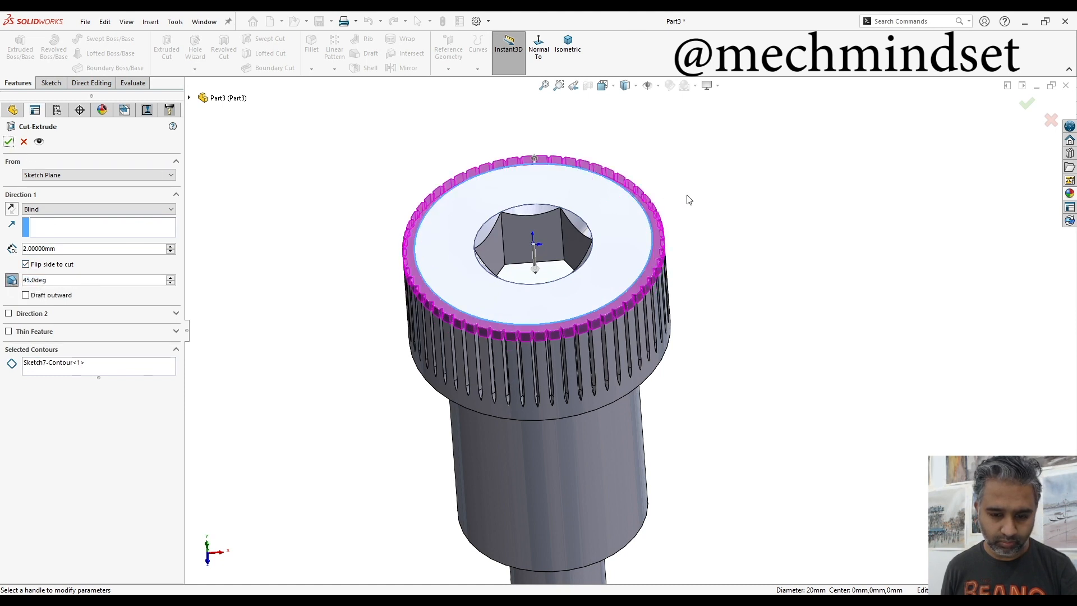
click(1026, 106)
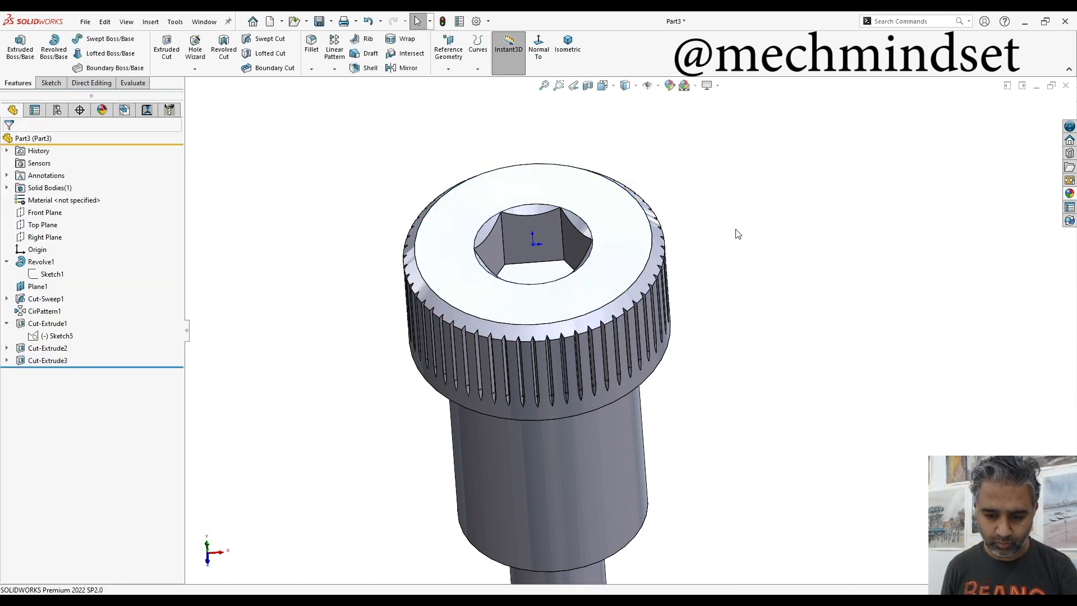
key(Up)
key(Up)
key(Up)
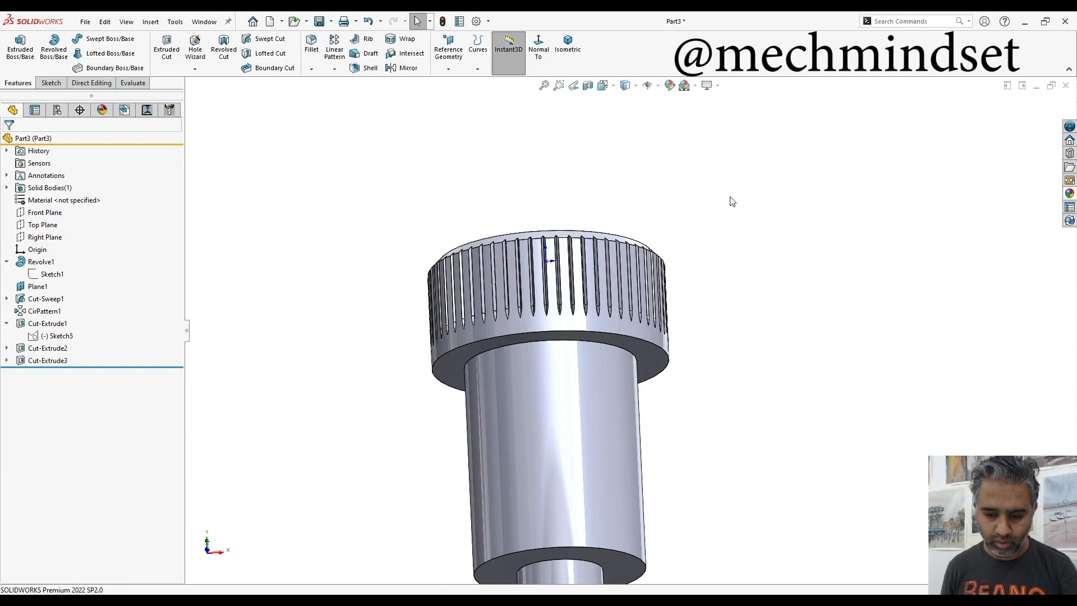
mouse_move(730, 201)
middle_down()
mouse_move(645, 314)
mouse_move(649, 300)
mouse_move(680, 306)
mouse_move(661, 211)
mouse_move(673, 195)
mouse_move(596, 310)
middle_up()
key(Escape)
click(617, 321)
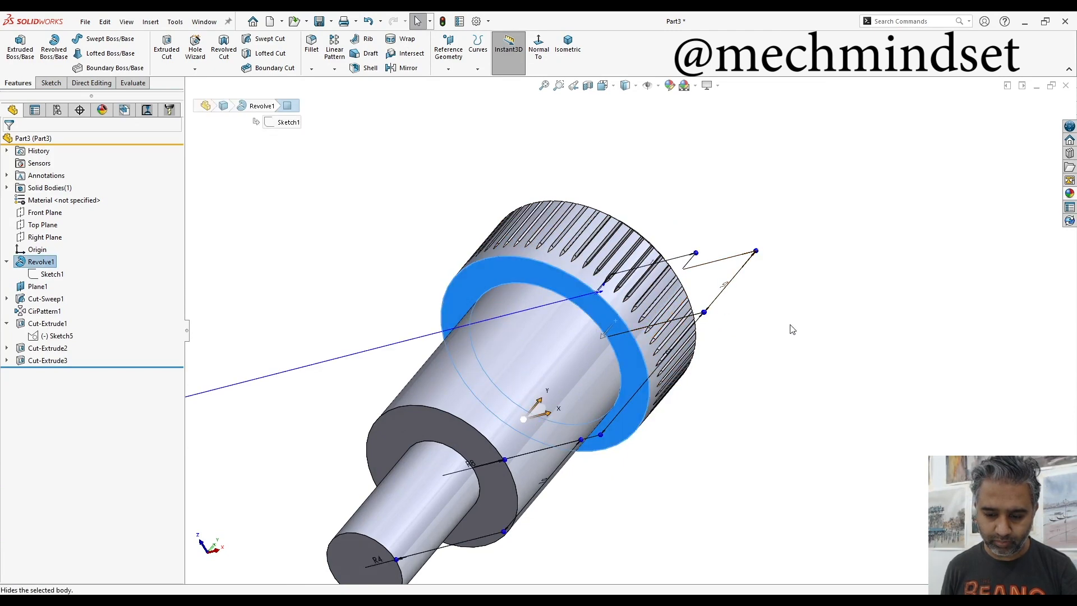
click(766, 345)
scroll(752, 354, up, 5)
mouse_move(685, 379)
middle_down()
mouse_move(649, 459)
mouse_move(654, 474)
mouse_move(637, 408)
mouse_move(673, 403)
mouse_move(631, 383)
mouse_move(651, 367)
mouse_move(613, 289)
middle_up()
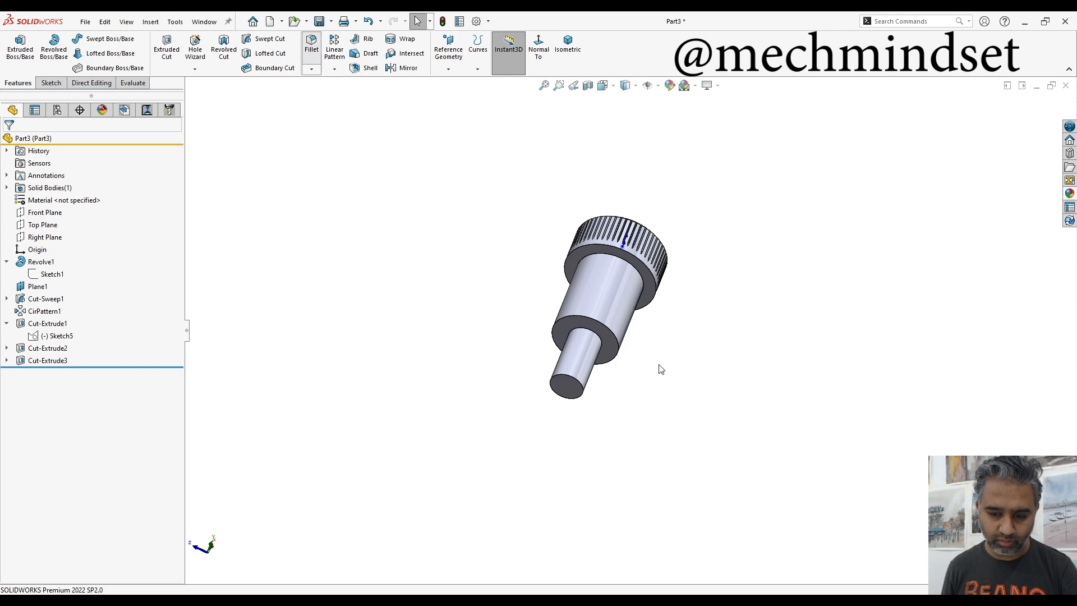
scroll(623, 287, down, 3)
scroll(616, 314, down, 3)
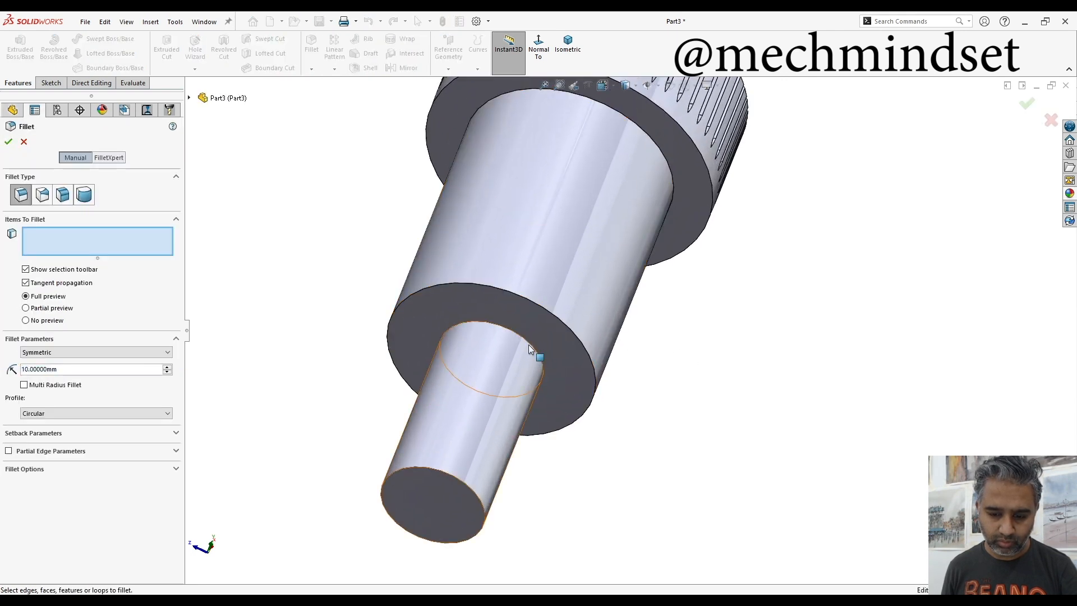
- Fillet the neck's circular edge with a 2 mm radius, creating Fillet1
click(529, 344)
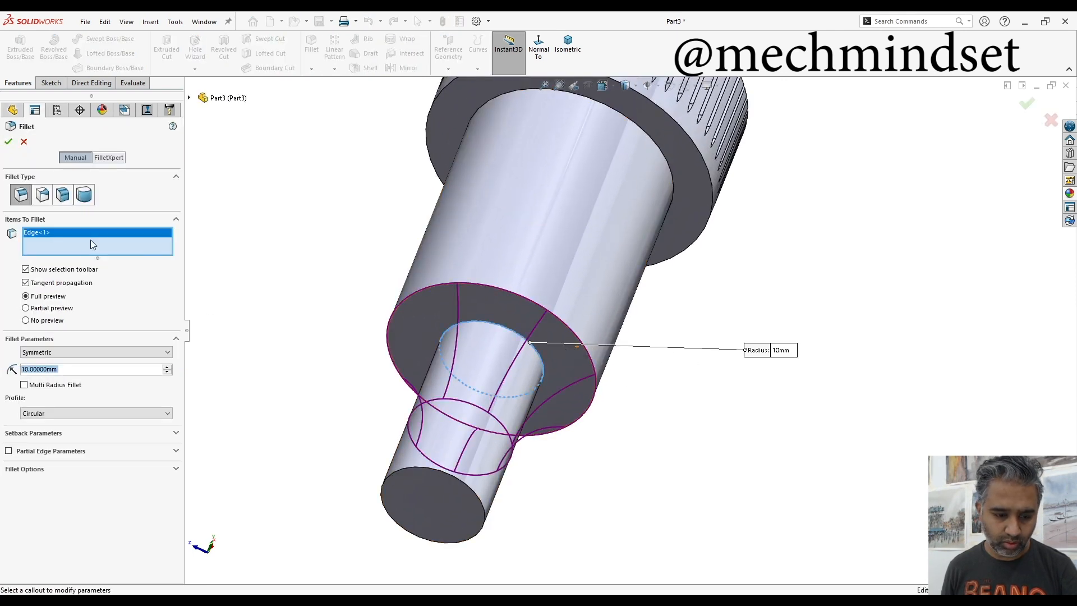
text(5)
key(Return)
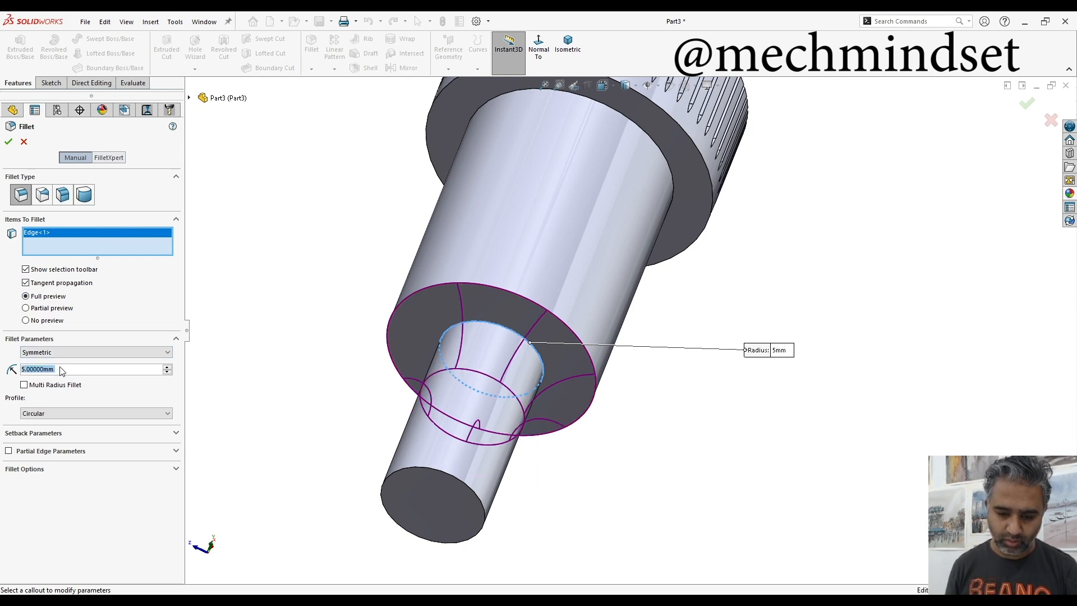
text(2)
key(Return)
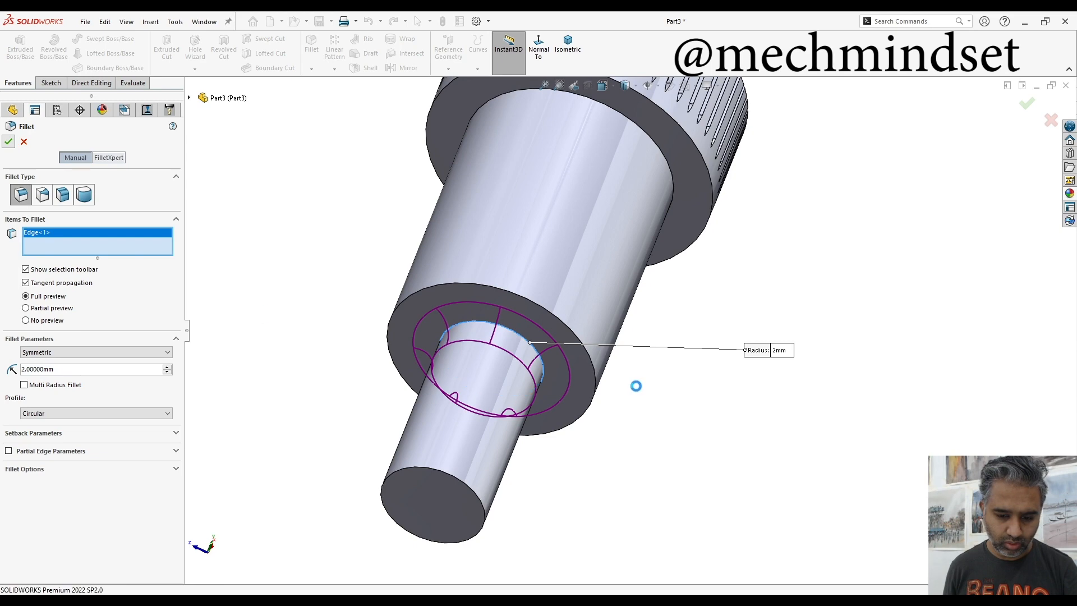
key(Return)
mouse_move(654, 413)
middle_down()
mouse_move(585, 366)
mouse_move(659, 337)
middle_up()
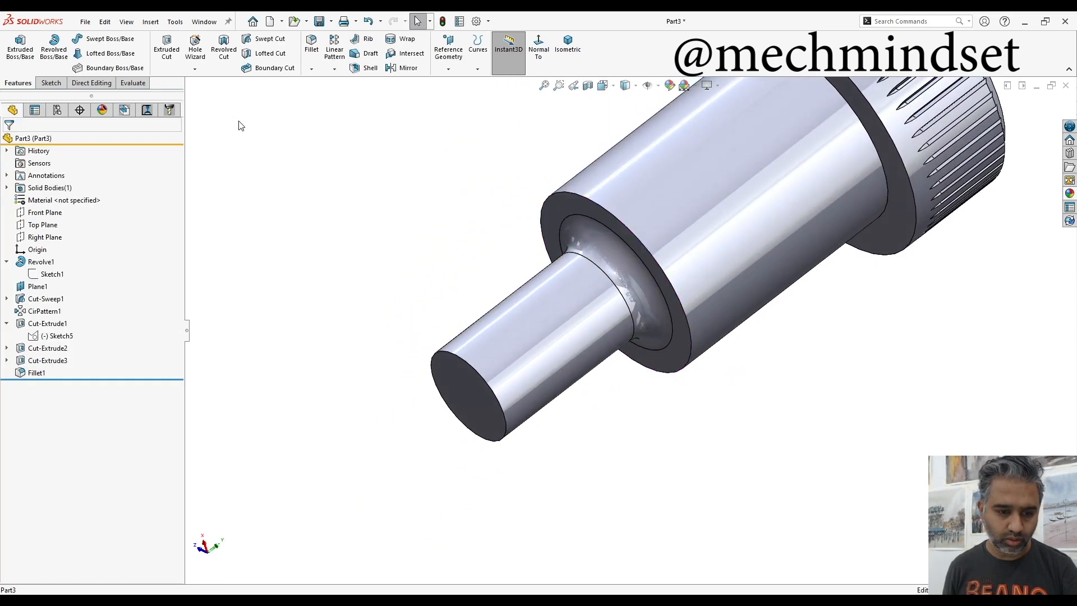
scroll(379, 306, up, 3)
scroll(378, 279, up, 3)
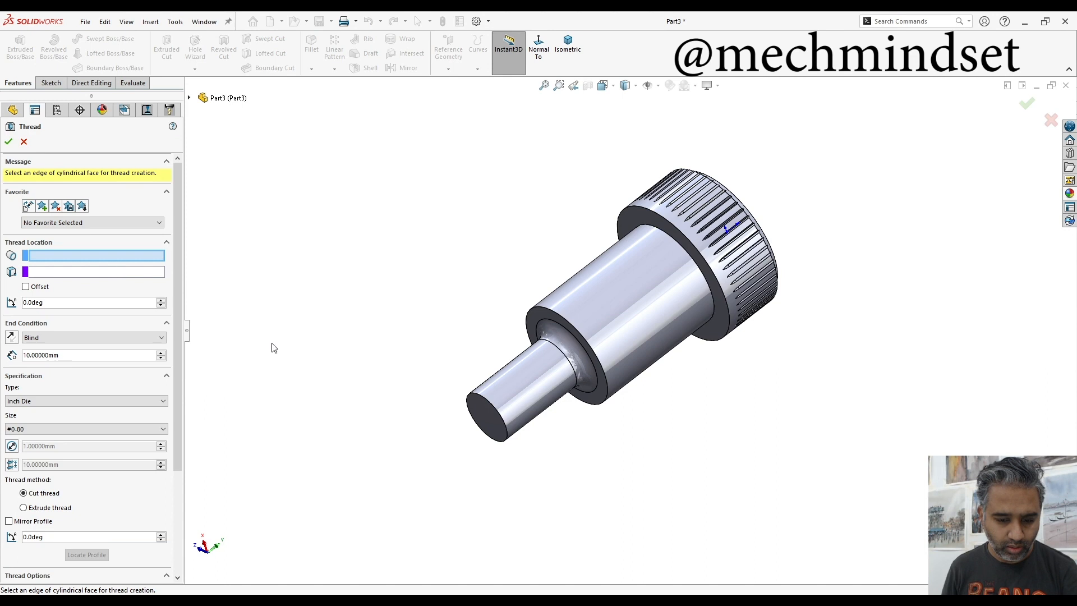
- Create Thread1: M4x0.7 extruded thread from the shaft end up to the shoulder edge
click(488, 406)
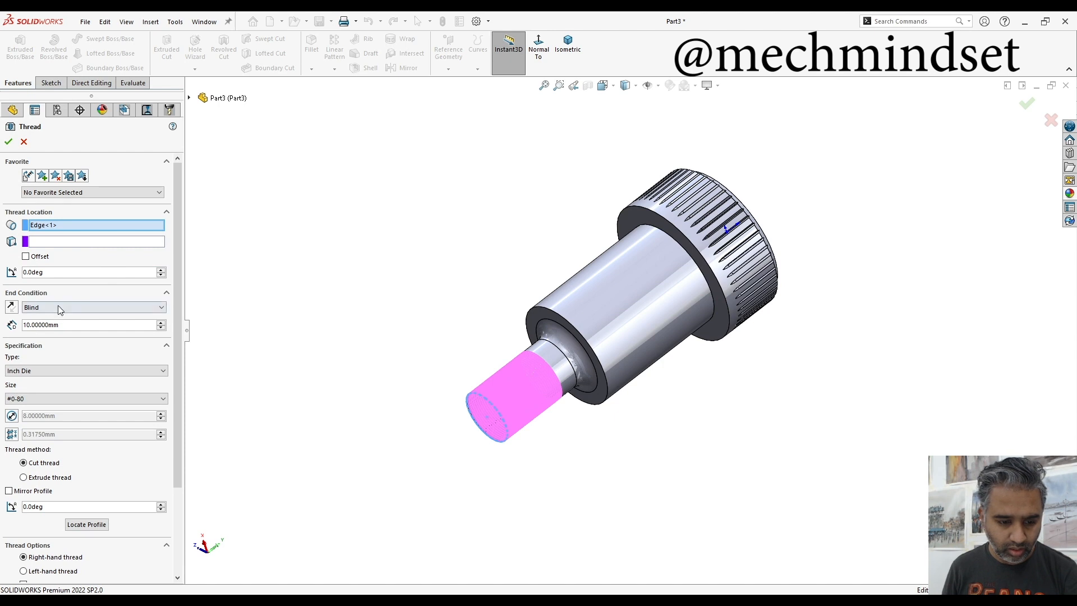
click(559, 358)
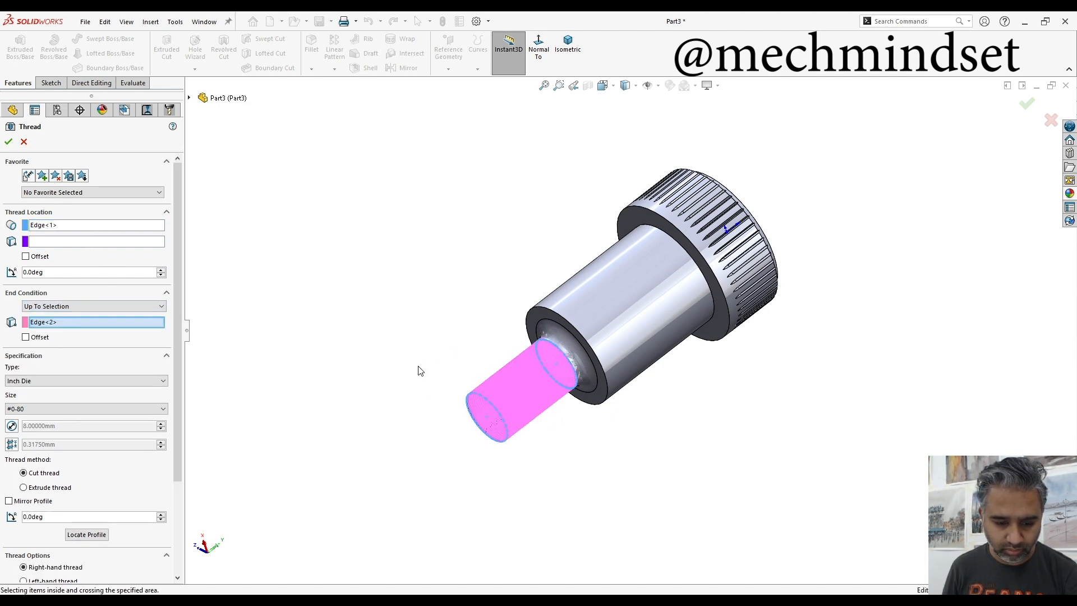
scroll(438, 372, down, 2)
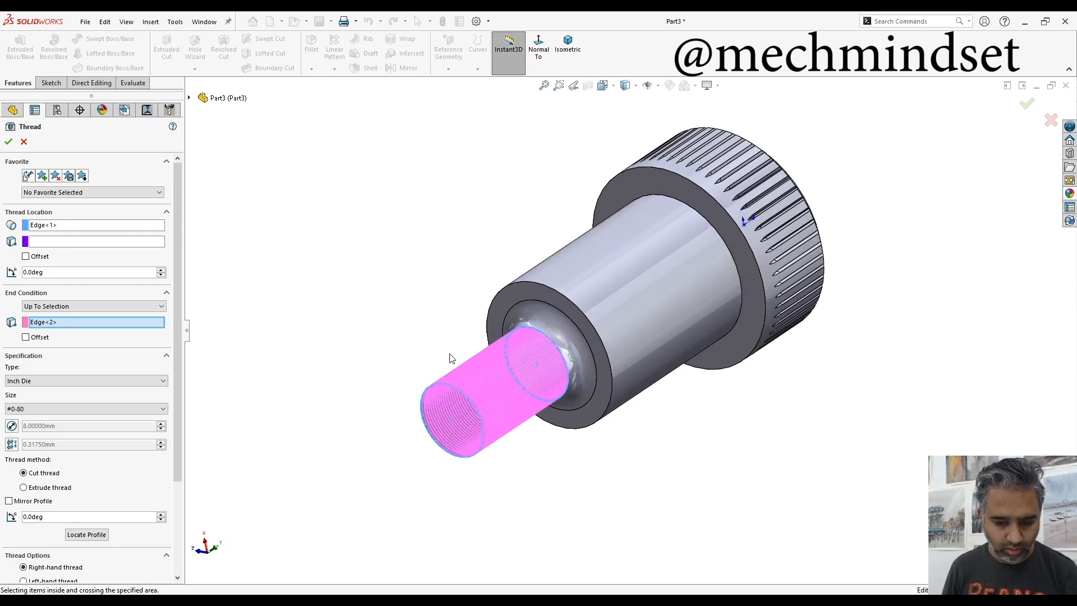
scroll(449, 356, down, 3)
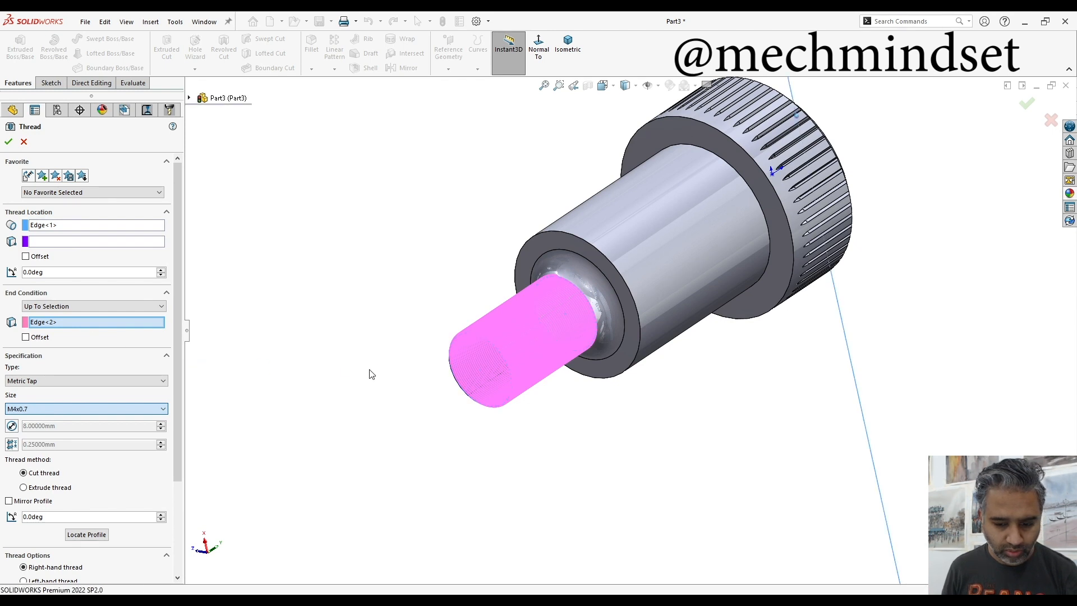
click(46, 487)
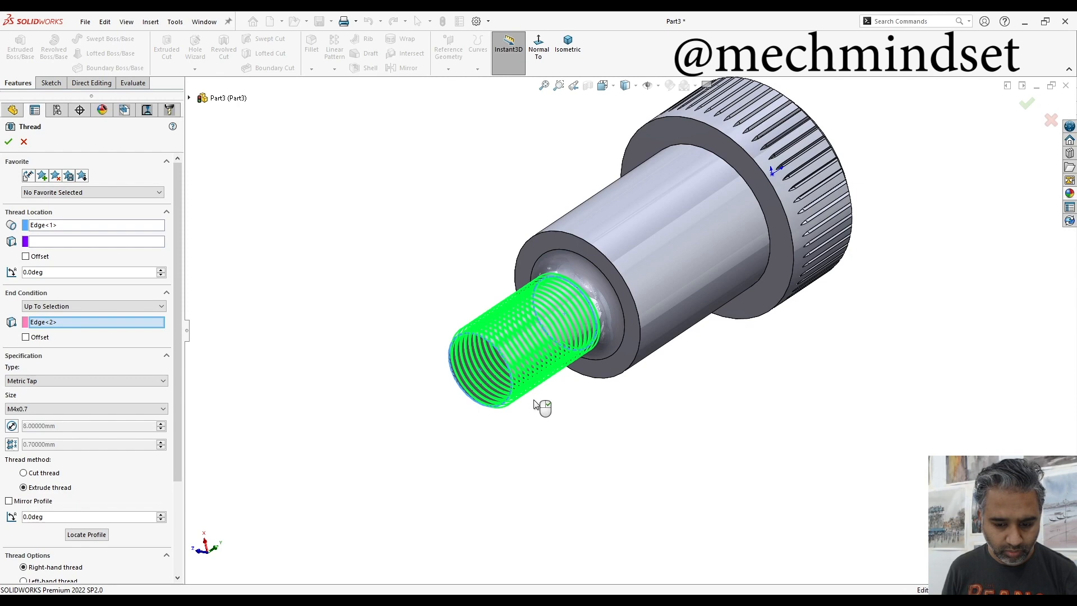
middle_drag(544, 406, 496, 386)
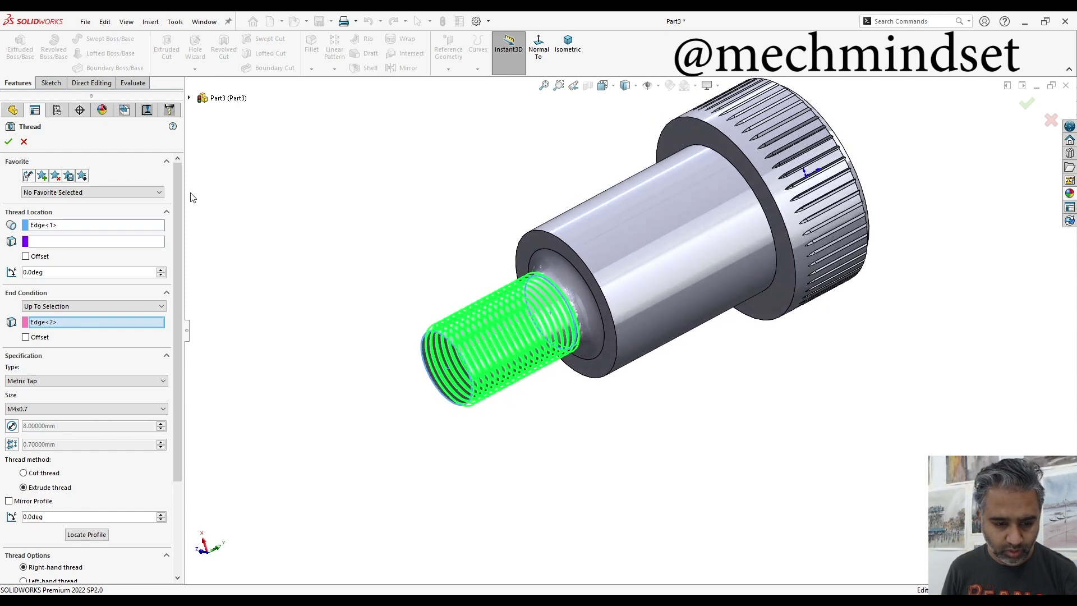
click(11, 143)
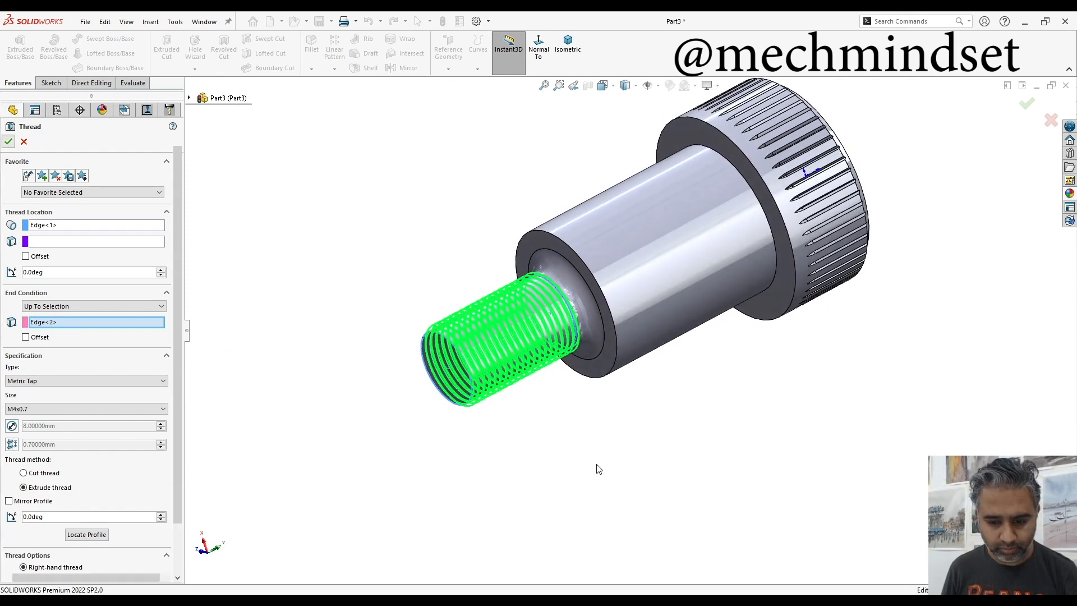
- Start Sketch12 on the threaded end face of the shank, viewed head-on
middle_drag(608, 441, 569, 443)
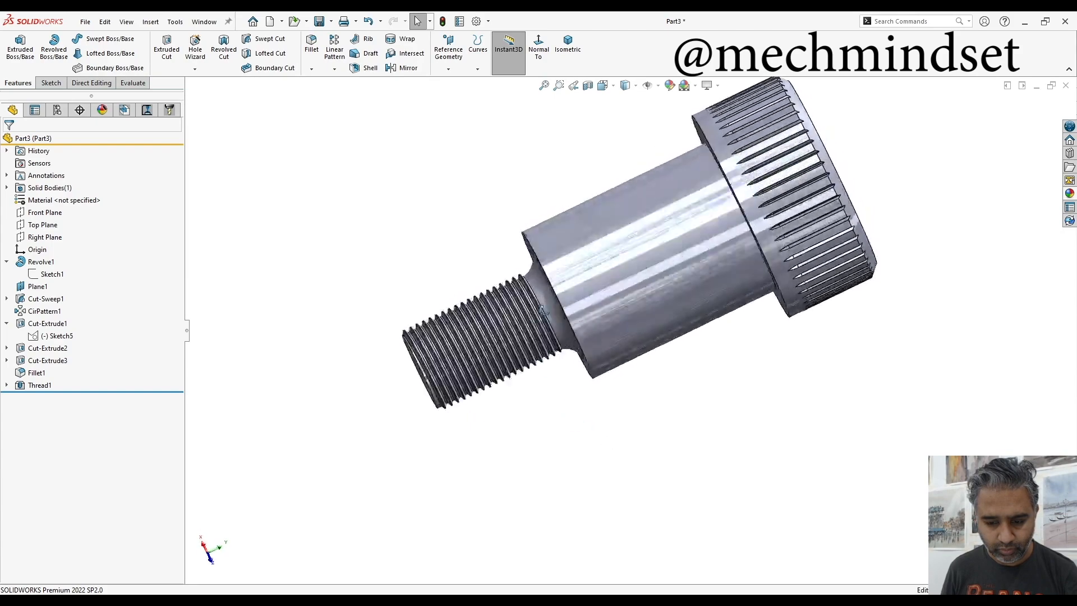
scroll(548, 413, down, 3)
scroll(547, 412, down, 3)
scroll(547, 413, up, 2)
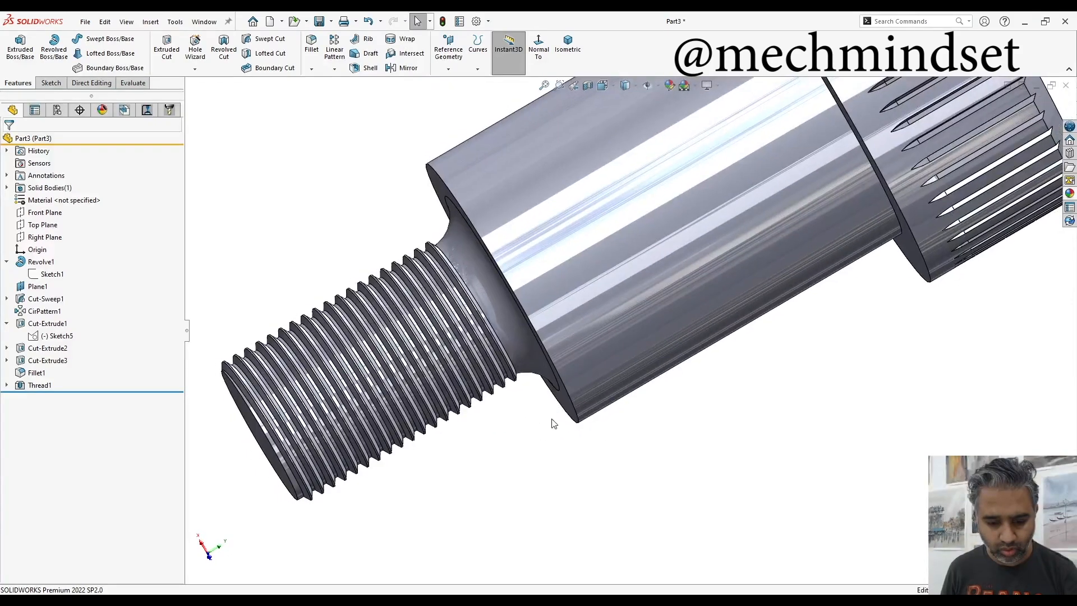
mouse_move(553, 421)
middle_down()
mouse_move(577, 409)
mouse_move(686, 486)
middle_up()
scroll(686, 486, down, 1)
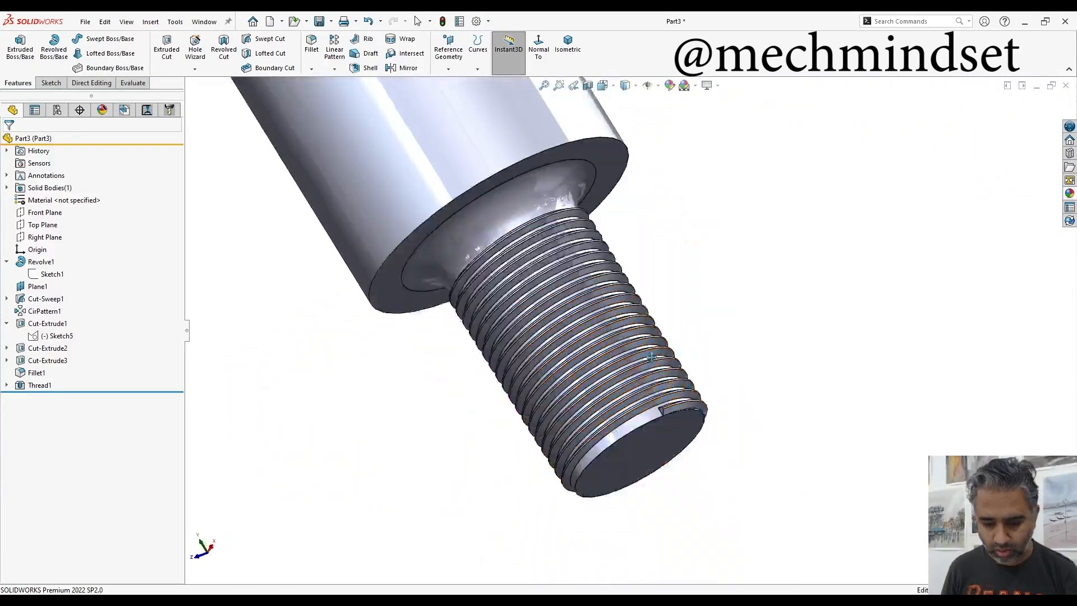
scroll(677, 454, down, 3)
scroll(671, 424, down, 2)
scroll(665, 397, down, 2)
scroll(665, 396, up, 1)
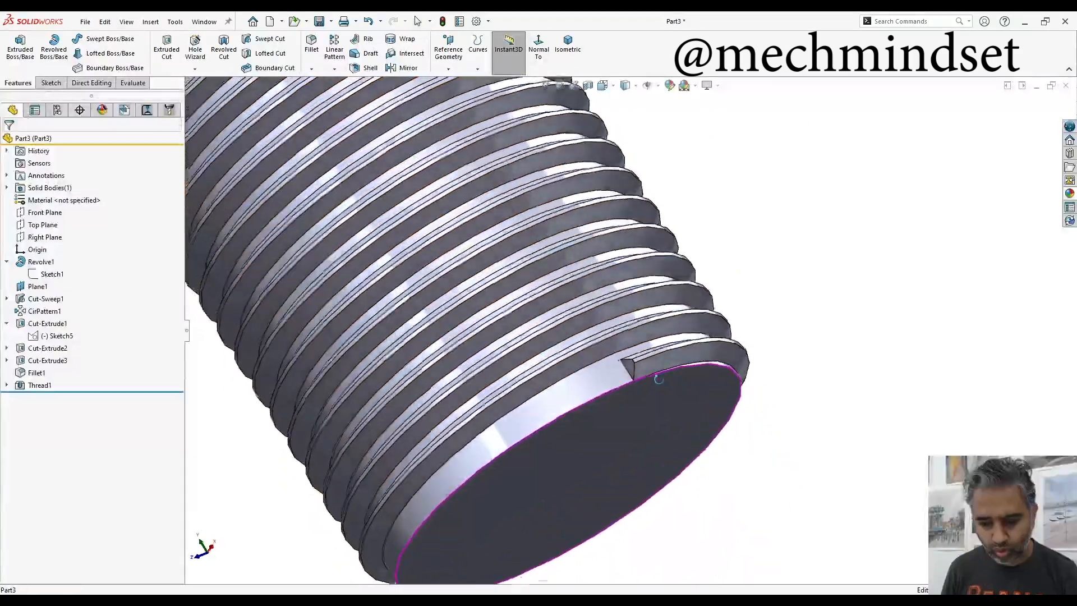
scroll(660, 399, up, 2)
scroll(655, 401, up, 3)
scroll(648, 402, up, 1)
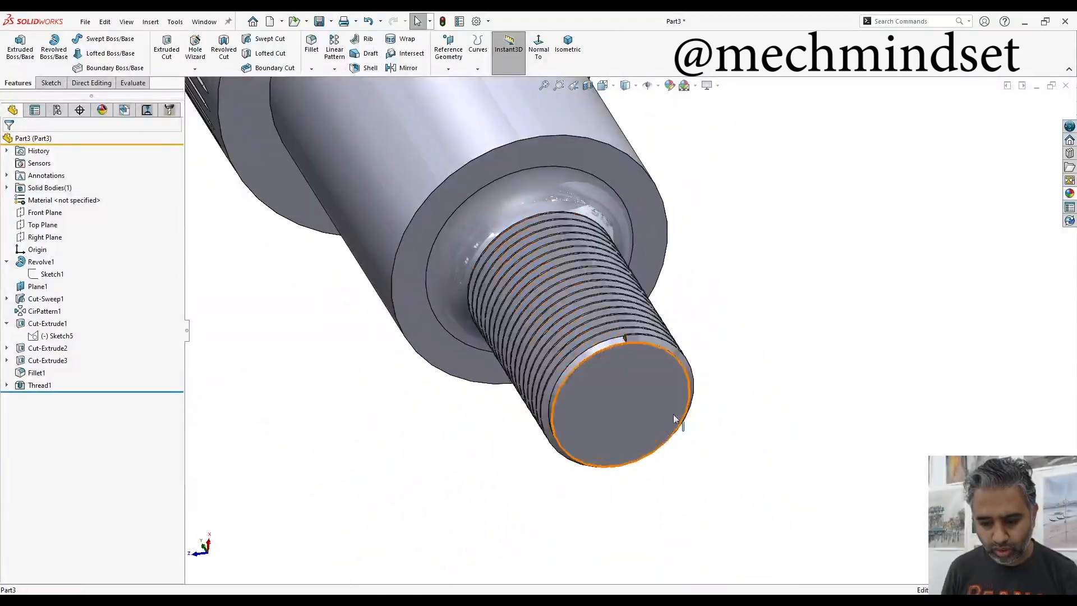
scroll(643, 401, down, 3)
scroll(640, 399, up, 4)
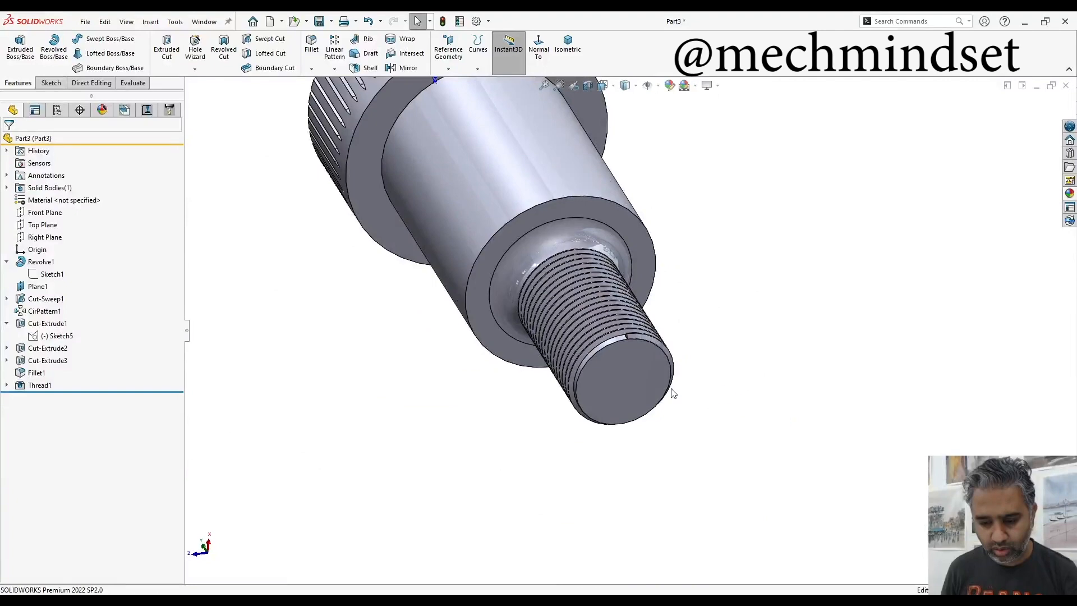
click(655, 377)
click(707, 351)
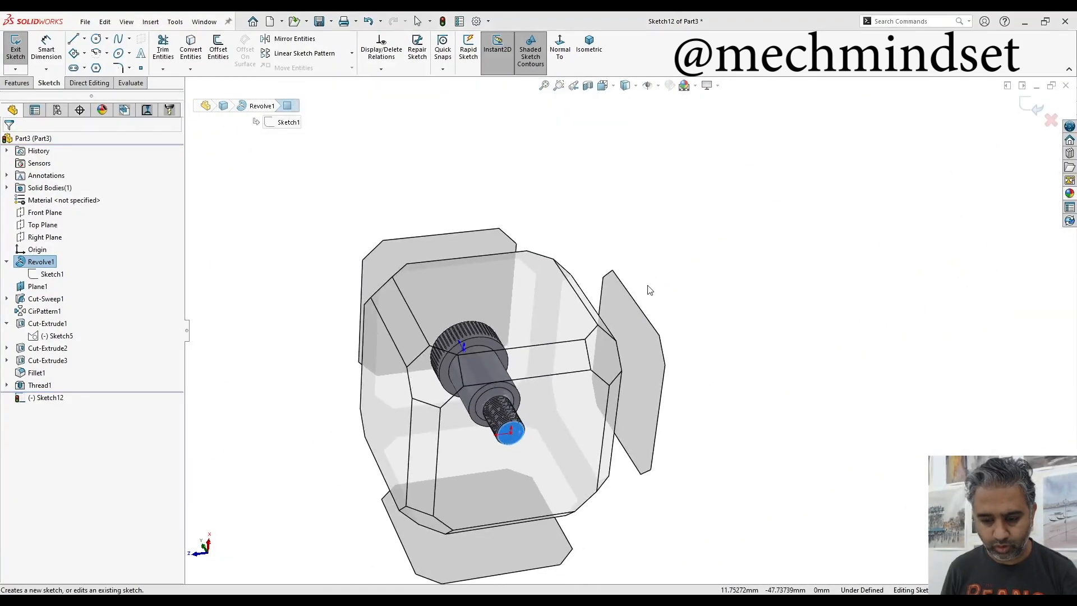
- Draw an origin-centred circle reaching past the thread, then exit Sketch12
click(96, 39)
click(629, 330)
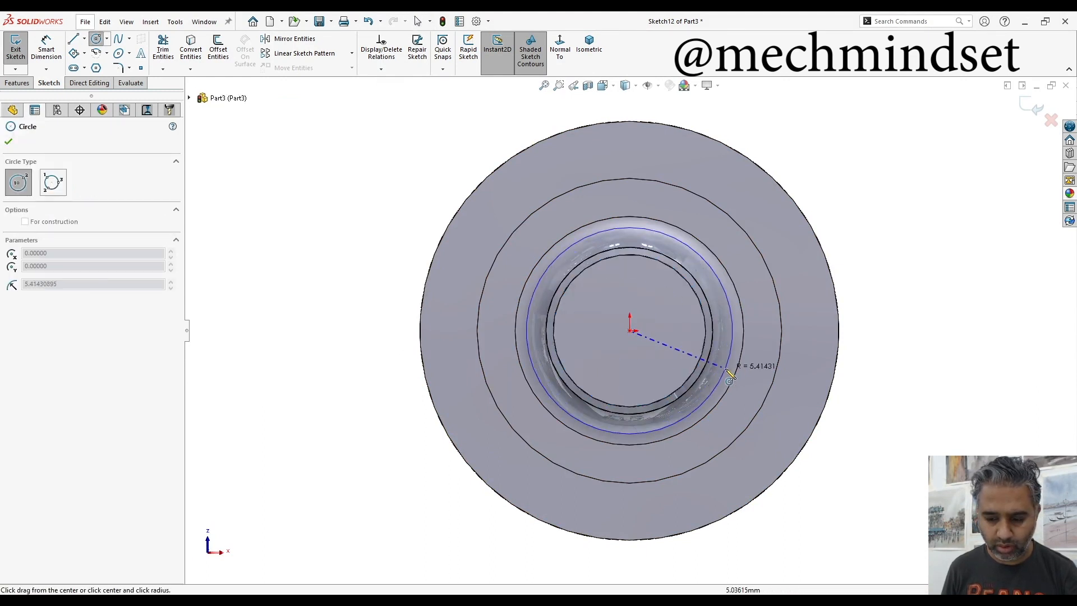
click(722, 374)
click(1033, 106)
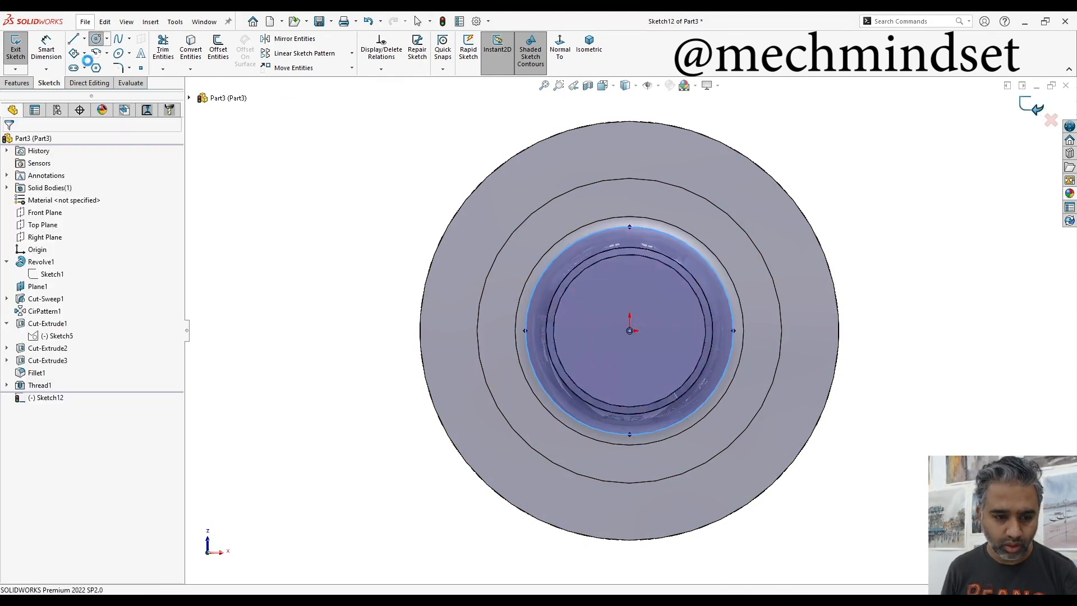
click(15, 46)
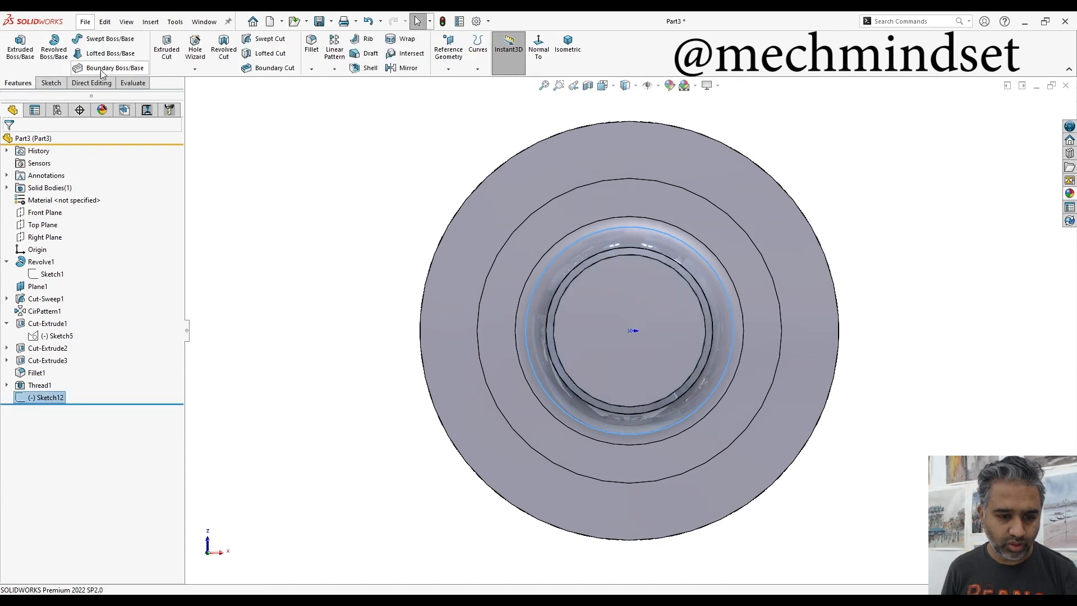
click(169, 48)
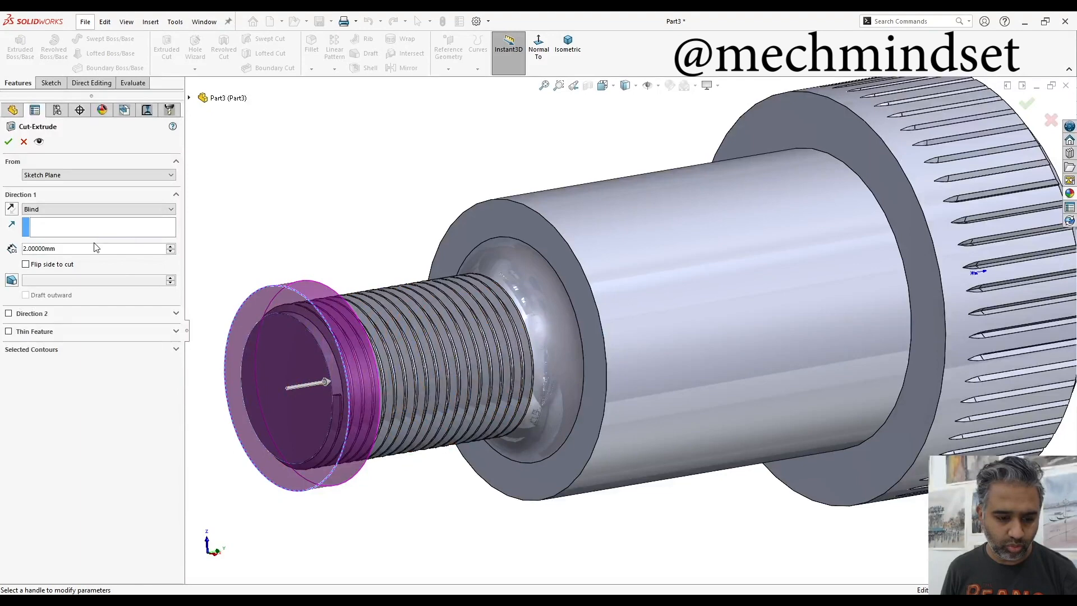
text(1)
- Create Cut-Extrude4 trimming the threaded end face by a Blind 0.5 mm depth
key(Return)
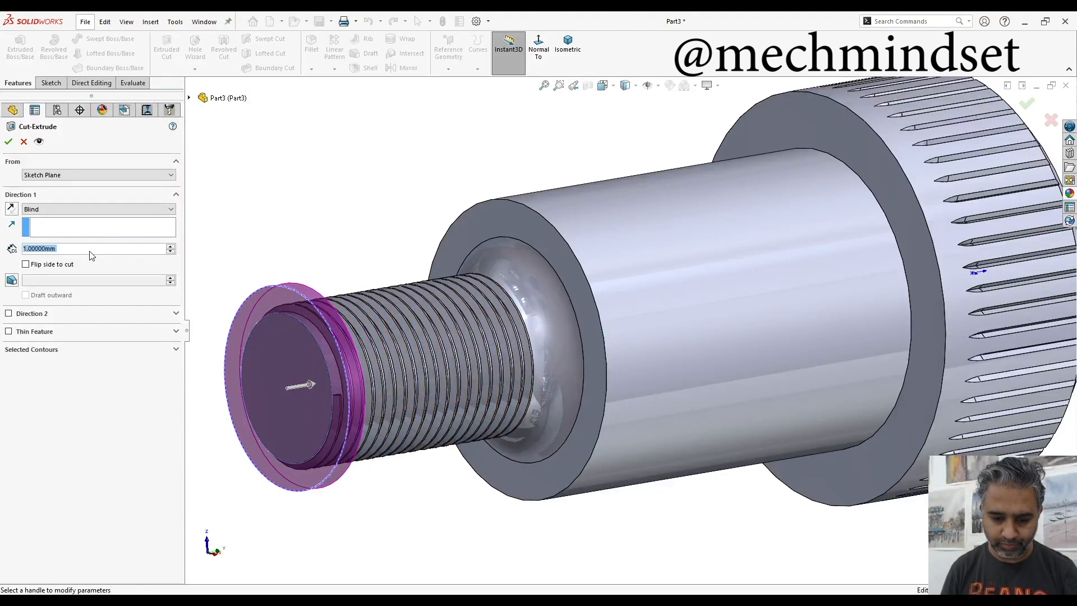
middle_drag(440, 262, 384, 272)
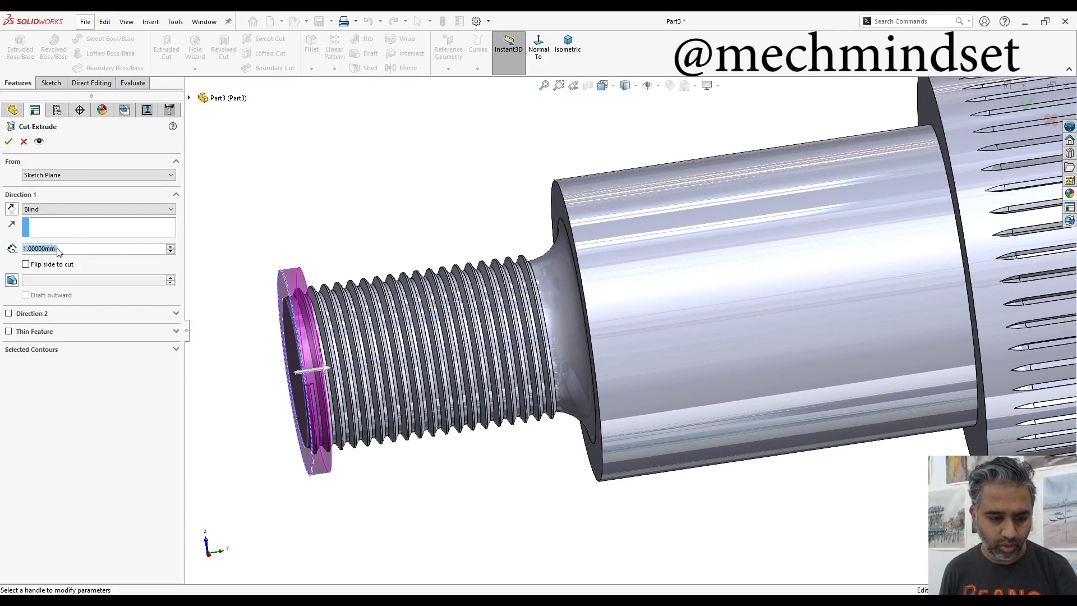
text(0.5)
key(Return)
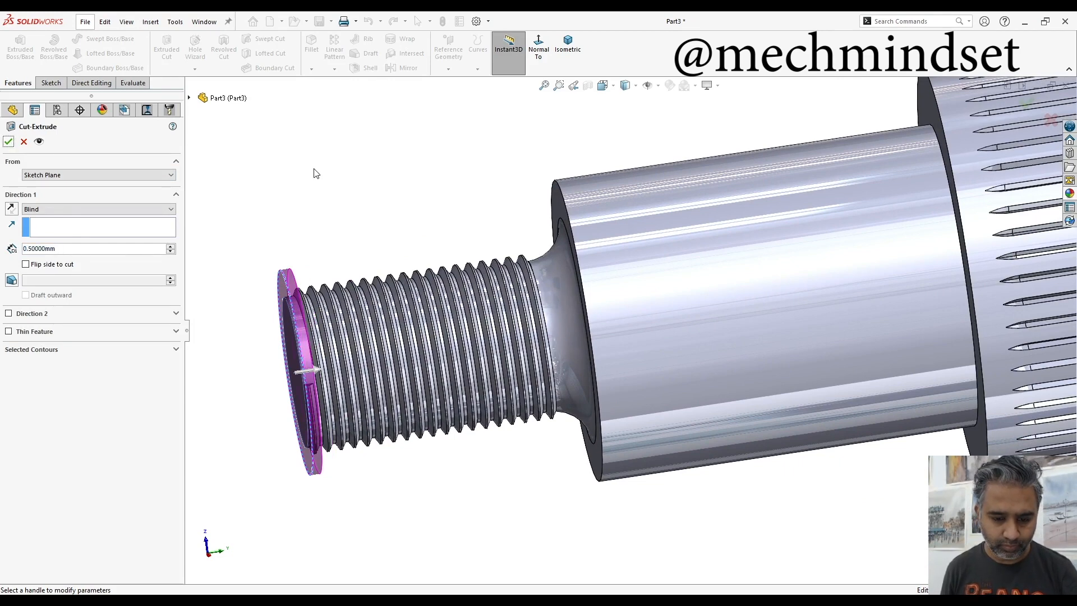
click(11, 141)
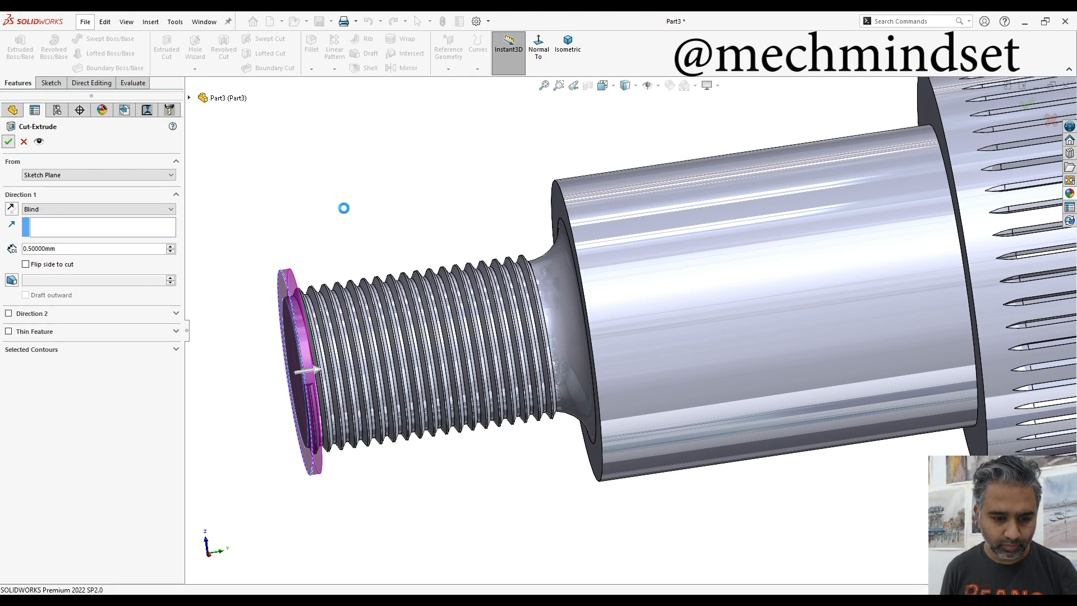
mouse_move(384, 209)
middle_down()
mouse_move(380, 233)
mouse_move(400, 261)
middle_up()
scroll(401, 260, up, 5)
mouse_move(558, 294)
middle_down()
mouse_move(627, 220)
mouse_move(651, 210)
mouse_move(748, 283)
mouse_move(699, 296)
mouse_move(685, 227)
mouse_move(667, 212)
middle_up()
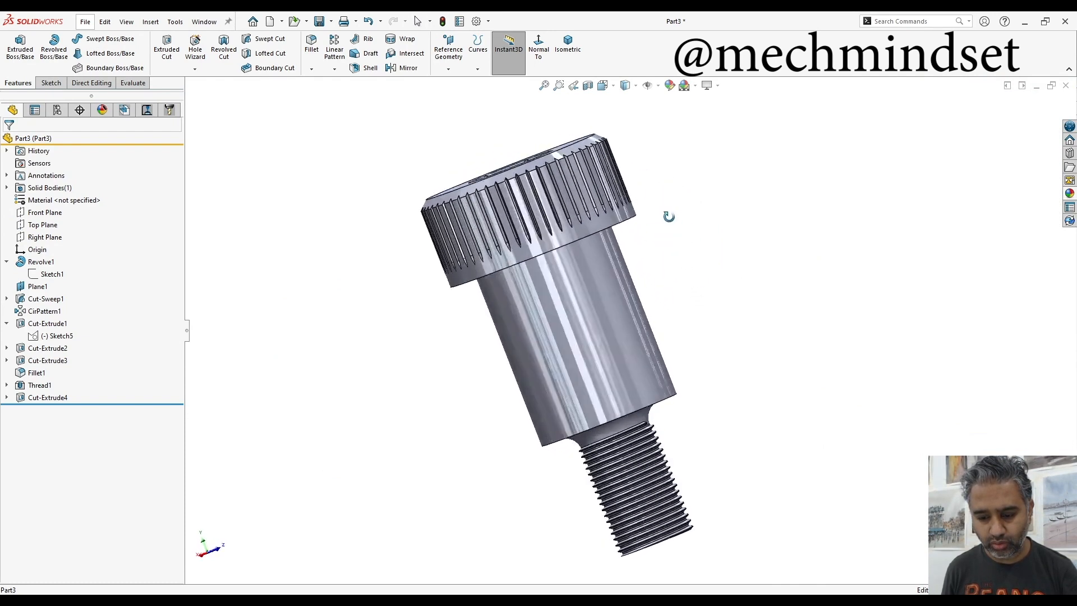